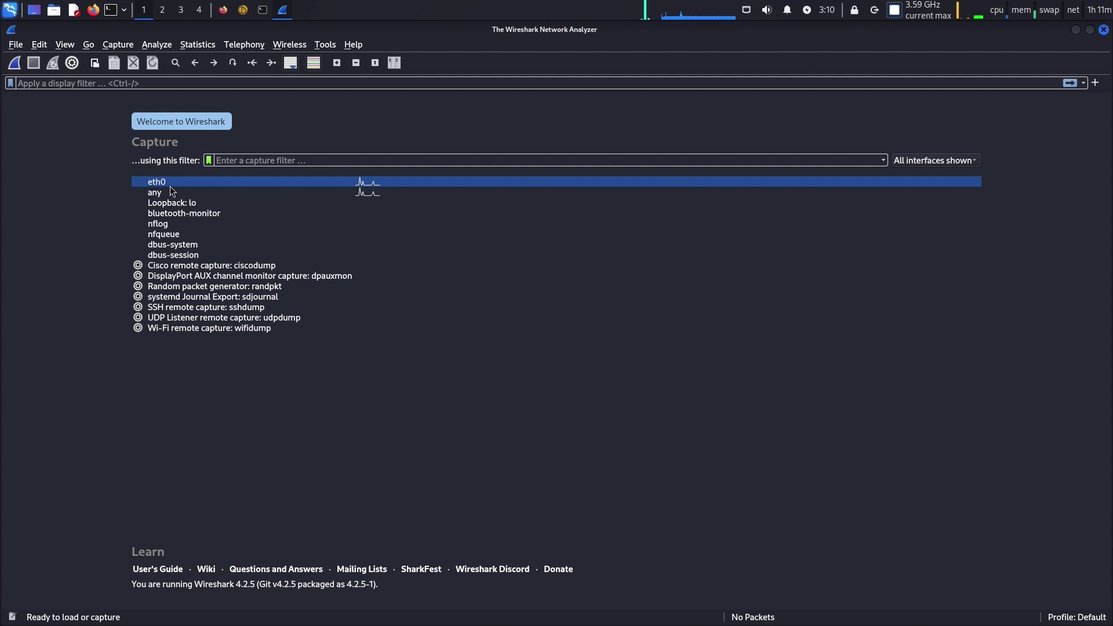
Start a live capture on eth0 and bring the testphp.vulnweb.com user info page forward in Firefox
double_click(169, 182)
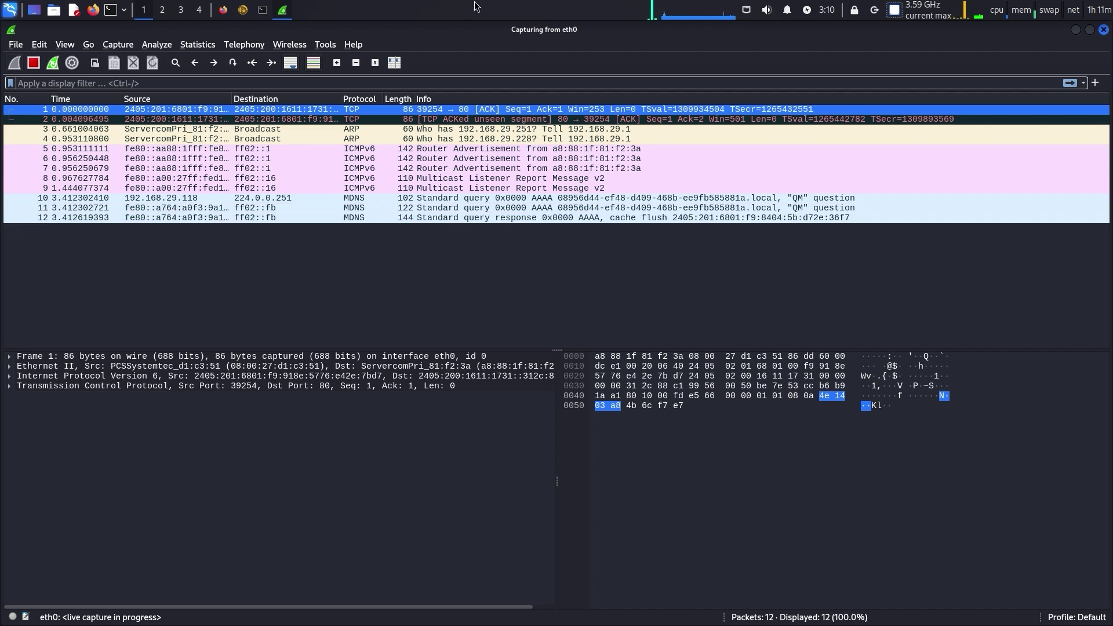
left_click(223, 10)
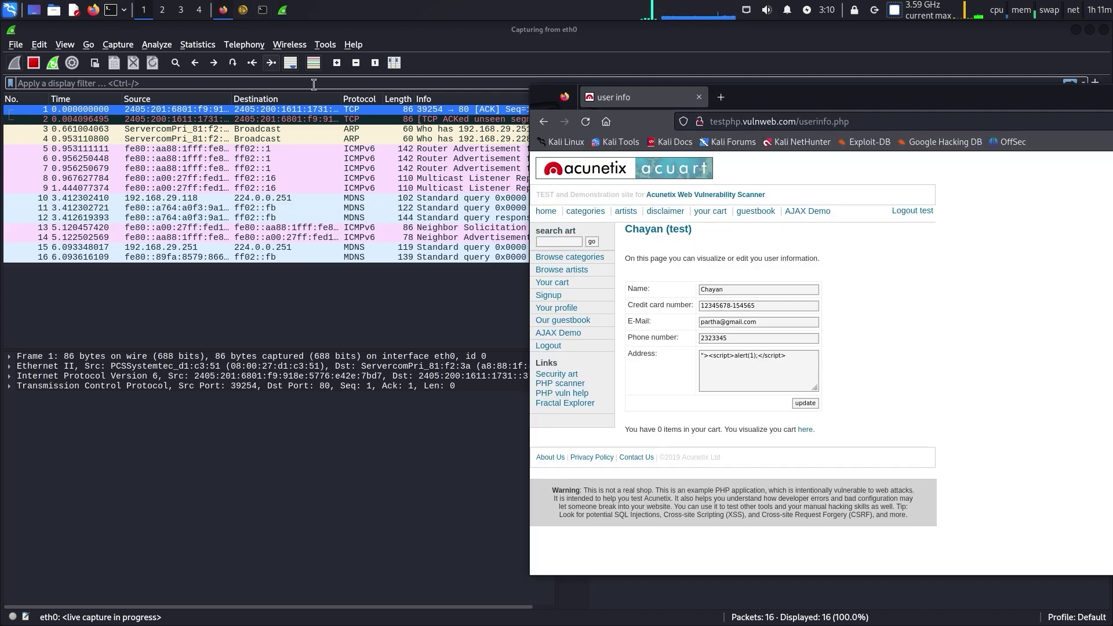
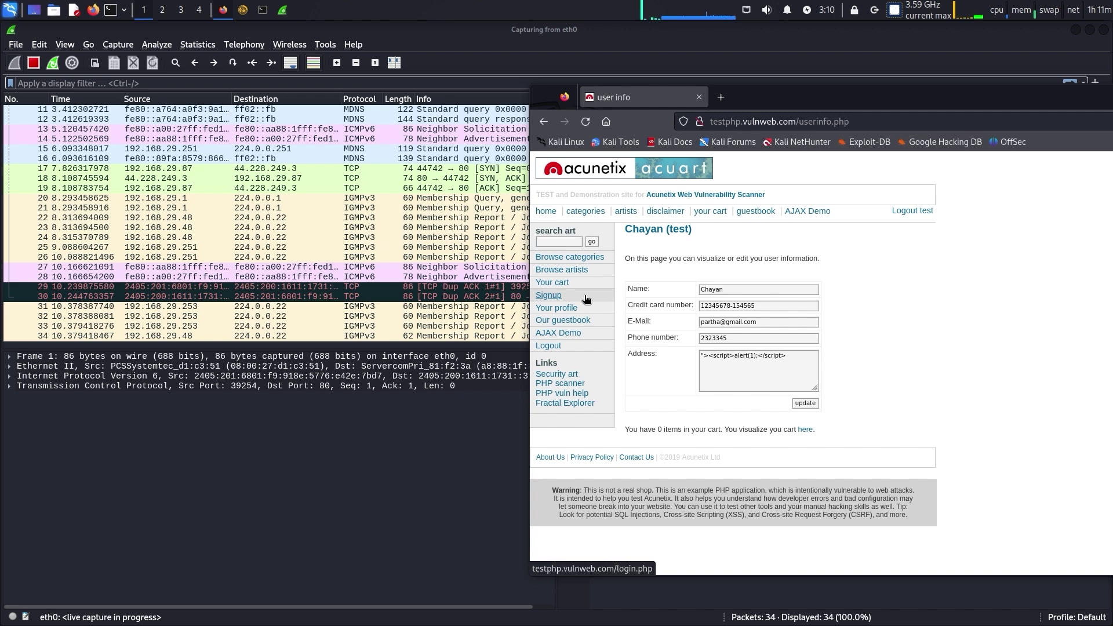
Go to the testphp.vulnweb.com login page and fill in the site's test username and password
left_click(573, 297)
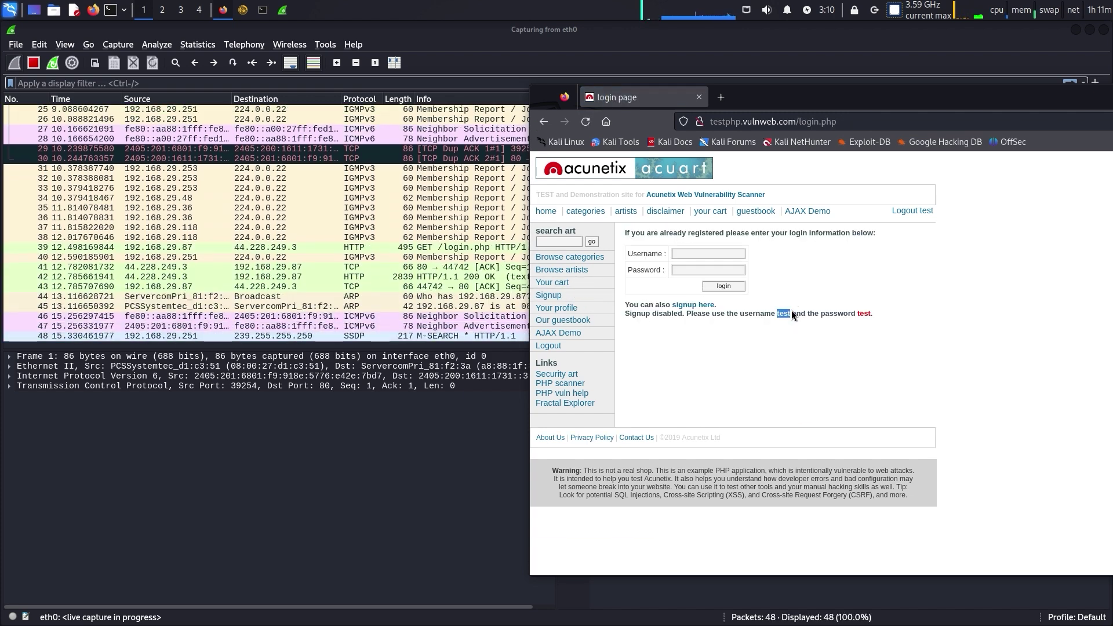
left_click(726, 256)
type("test")
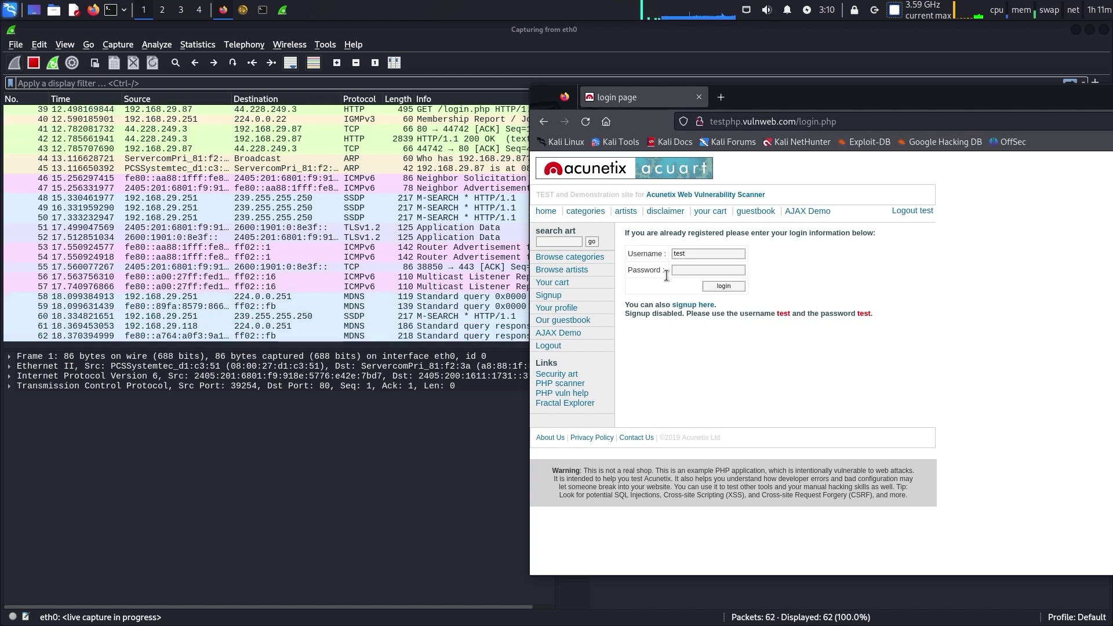
left_click(711, 274)
type("test")
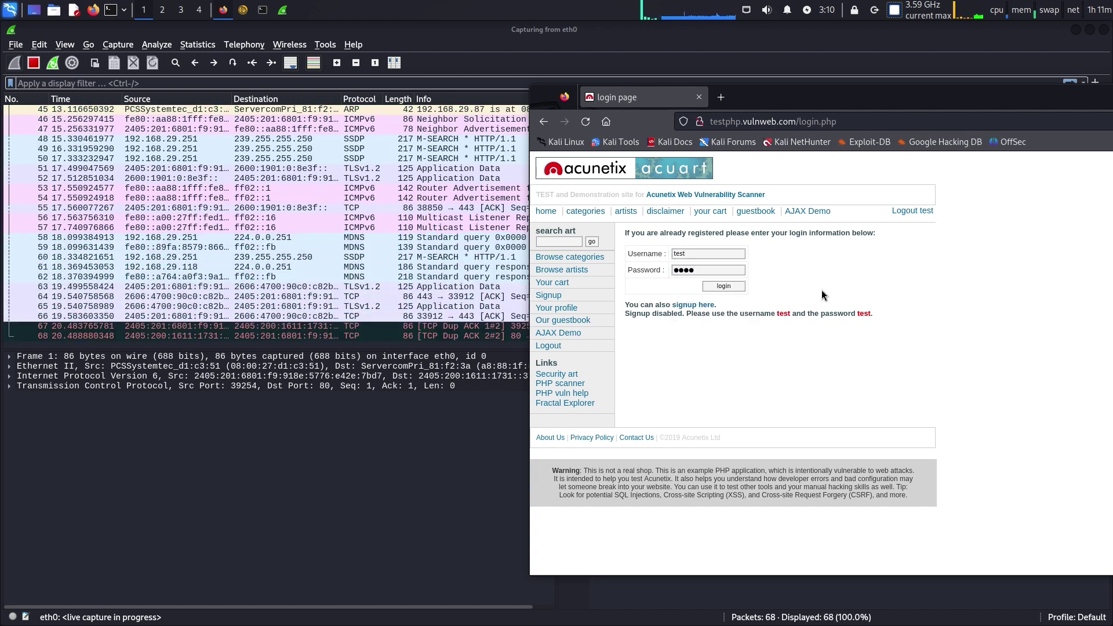
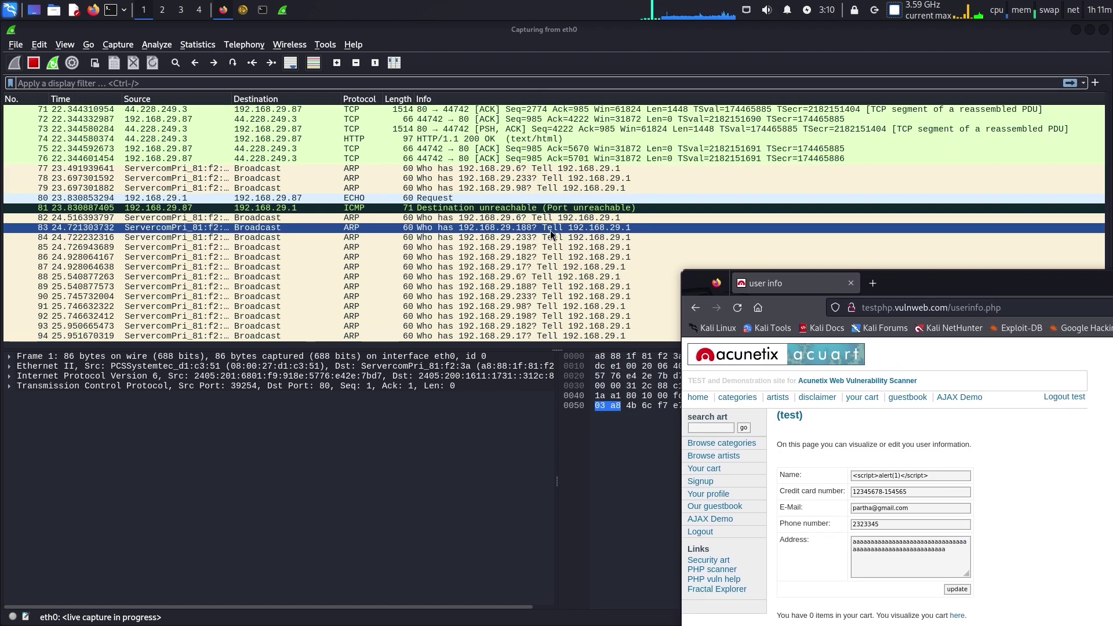
Stop the live eth0 capture at 116 packets
key("alt+Tab")
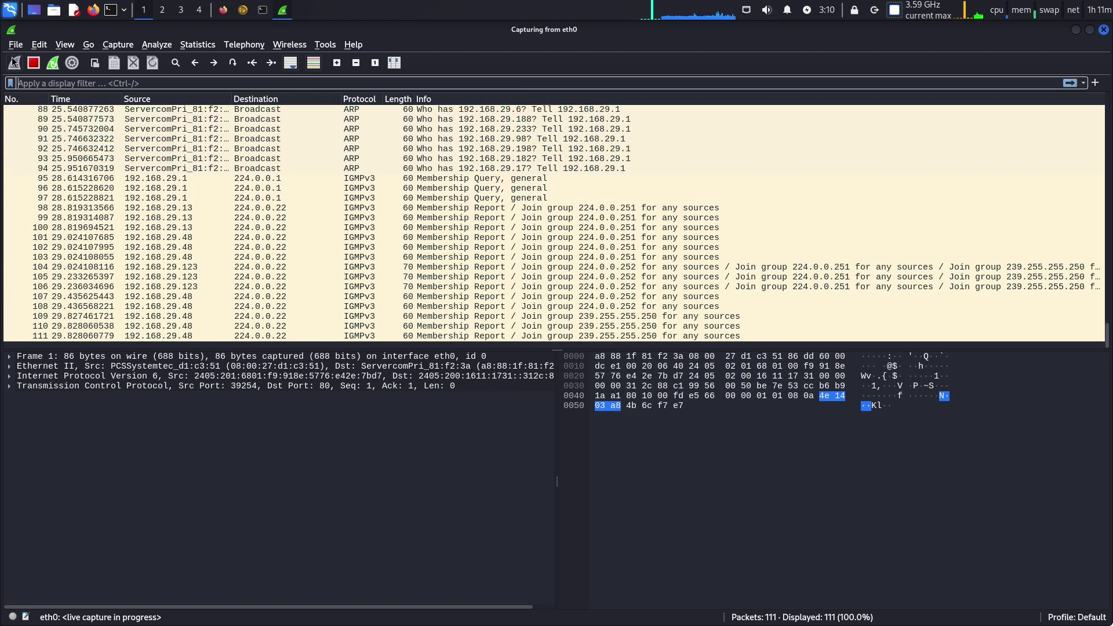
left_click(33, 62)
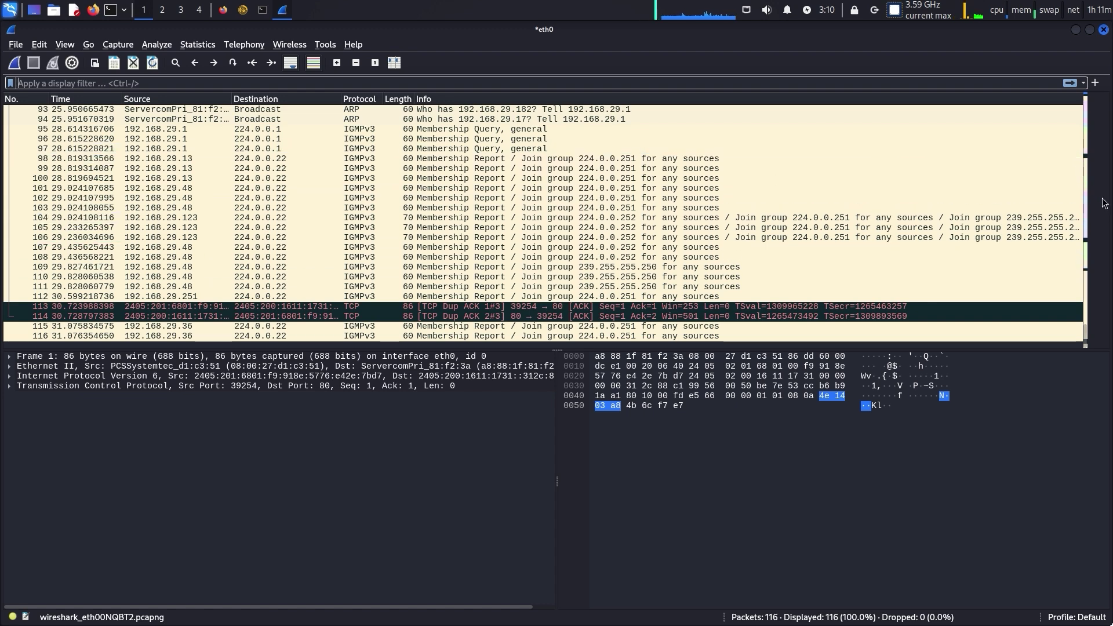
scroll(1085, 193, "up", 3)
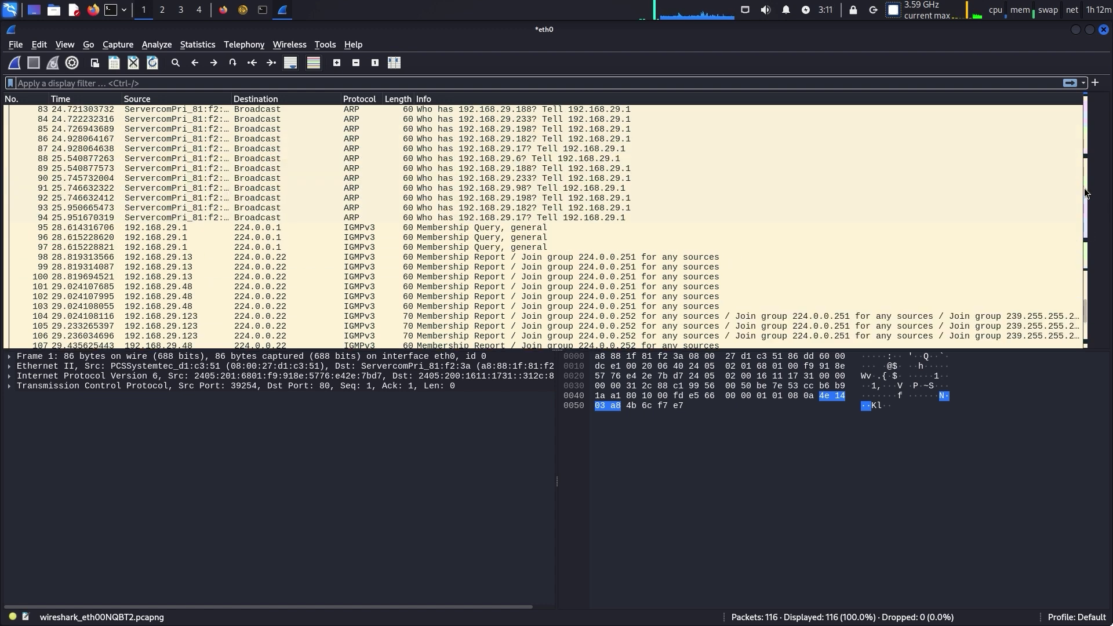
Enter http in the display filter bar using the autocomplete suggestion
left_click(277, 87)
type("h")
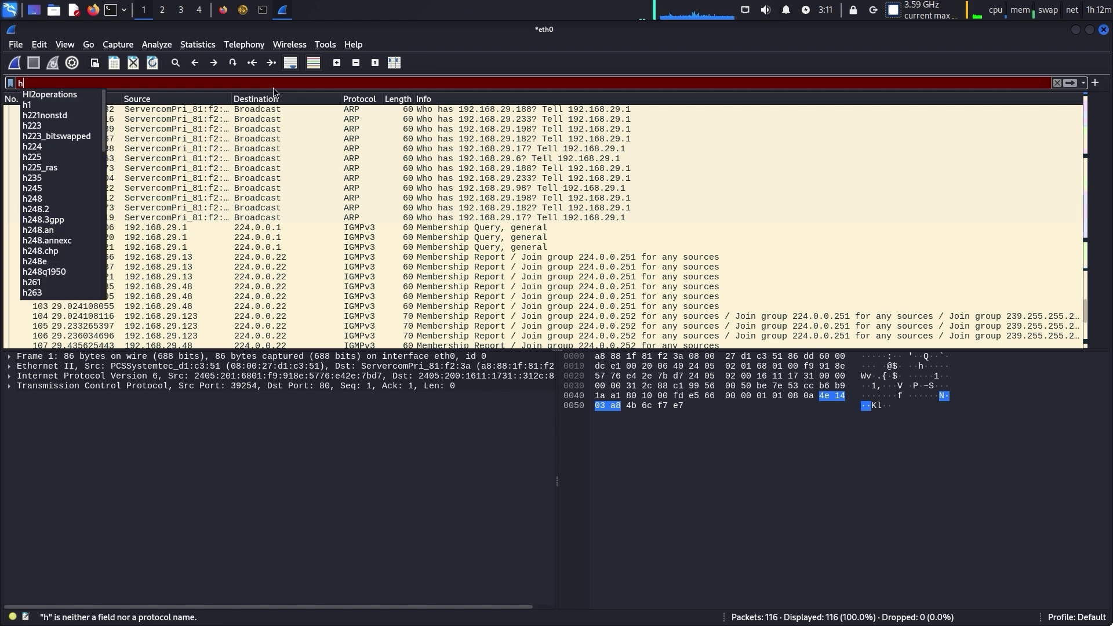
type("tt")
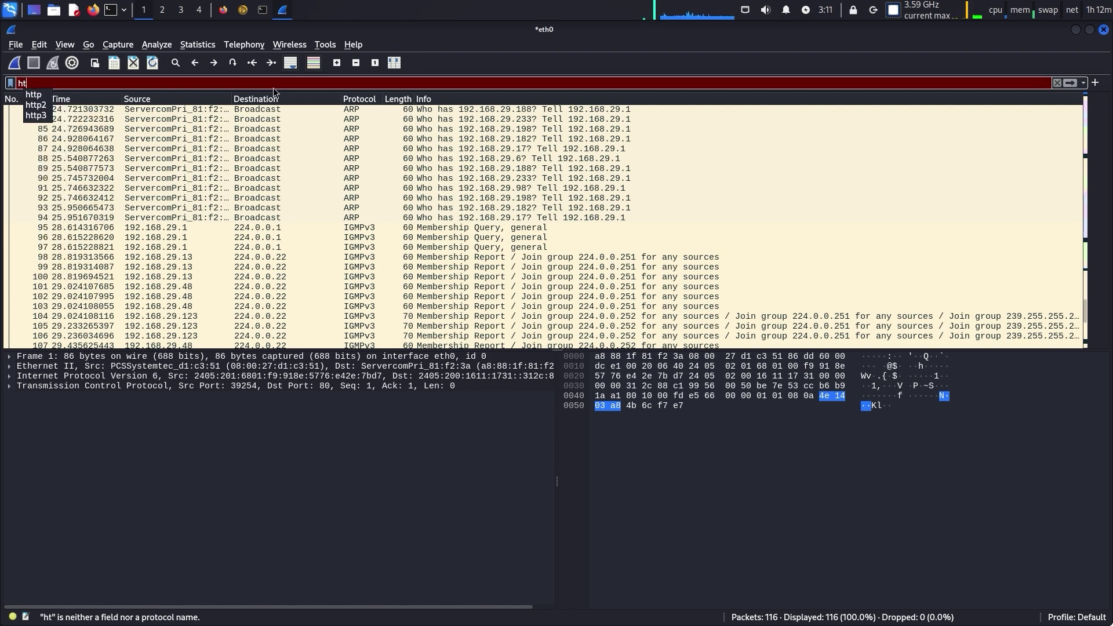
left_click(37, 95)
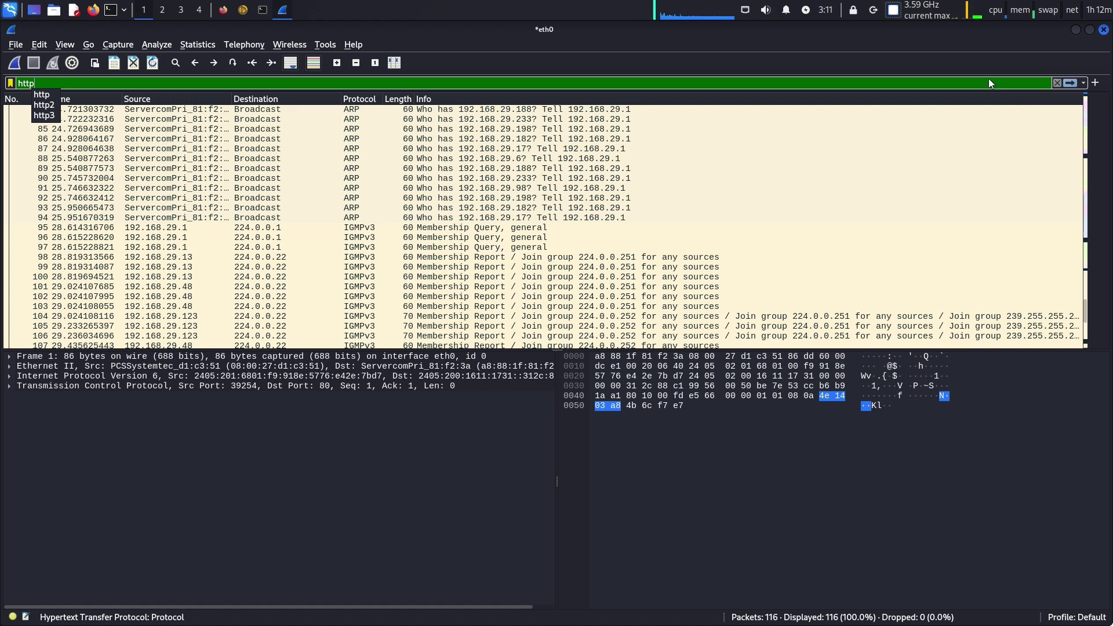
left_click(46, 94)
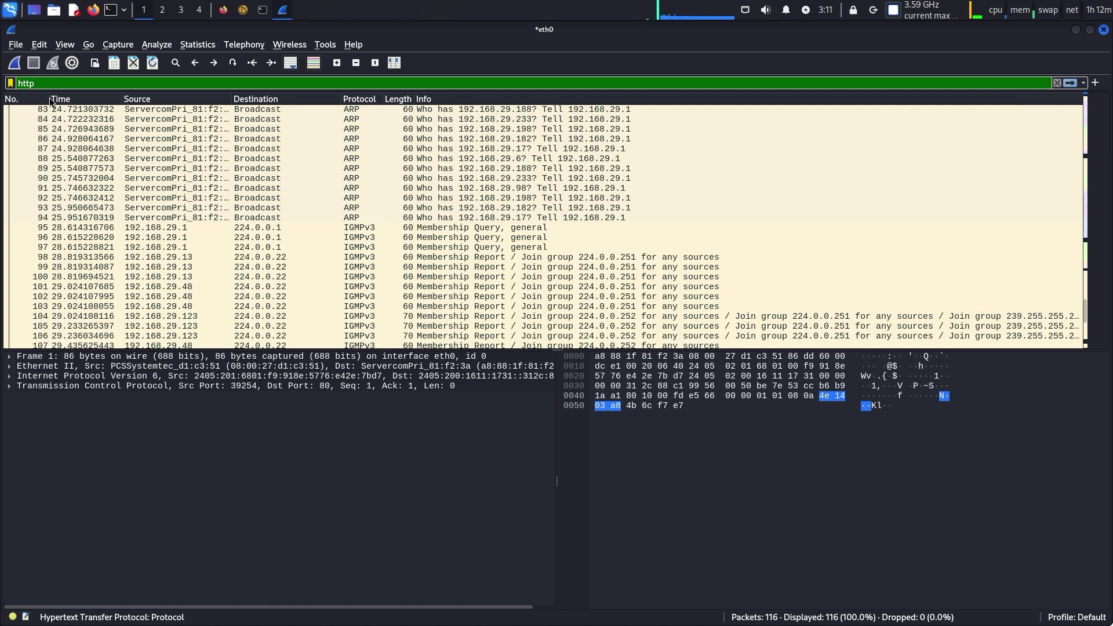
left_click(195, 179)
left_click(177, 257)
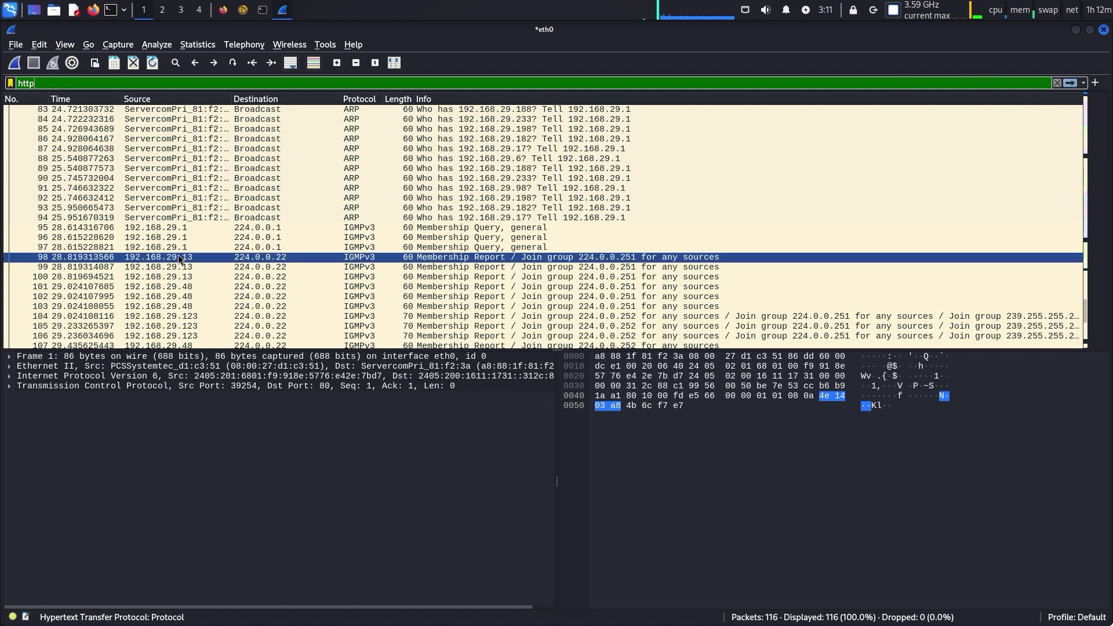
left_click(176, 247)
left_click(156, 237)
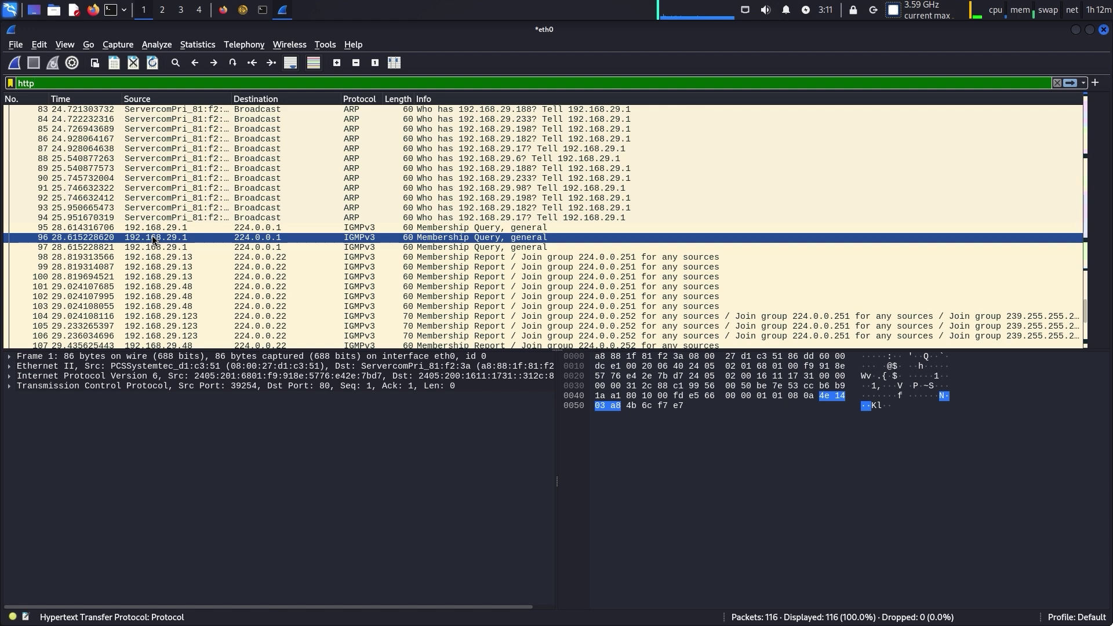
left_click(152, 246)
left_click(191, 256)
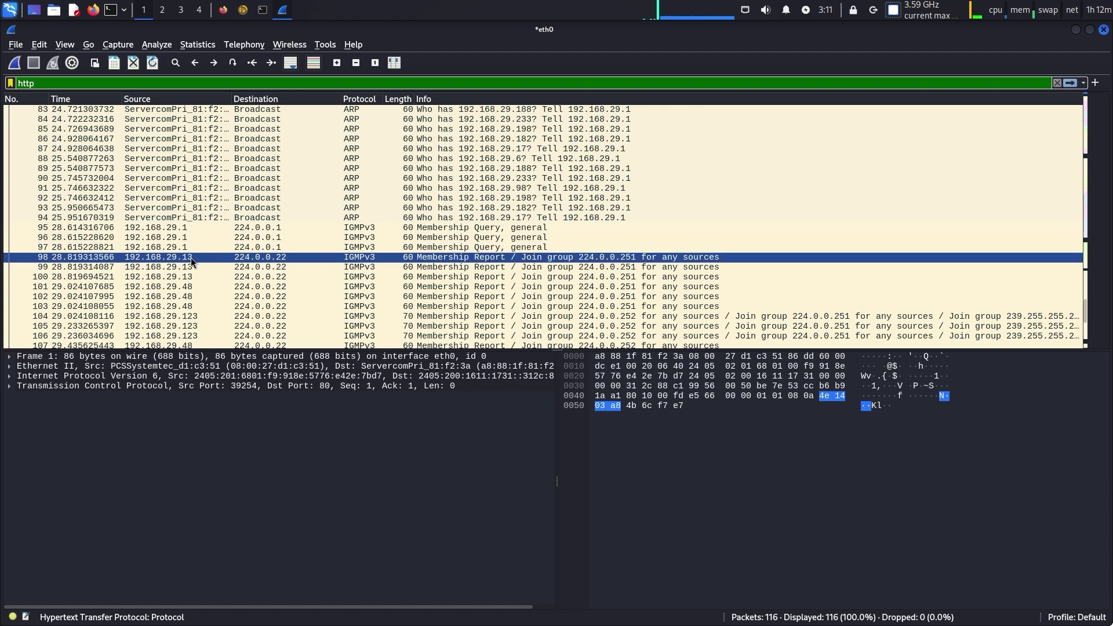
left_click(737, 277)
scroll(737, 286, "down", 3)
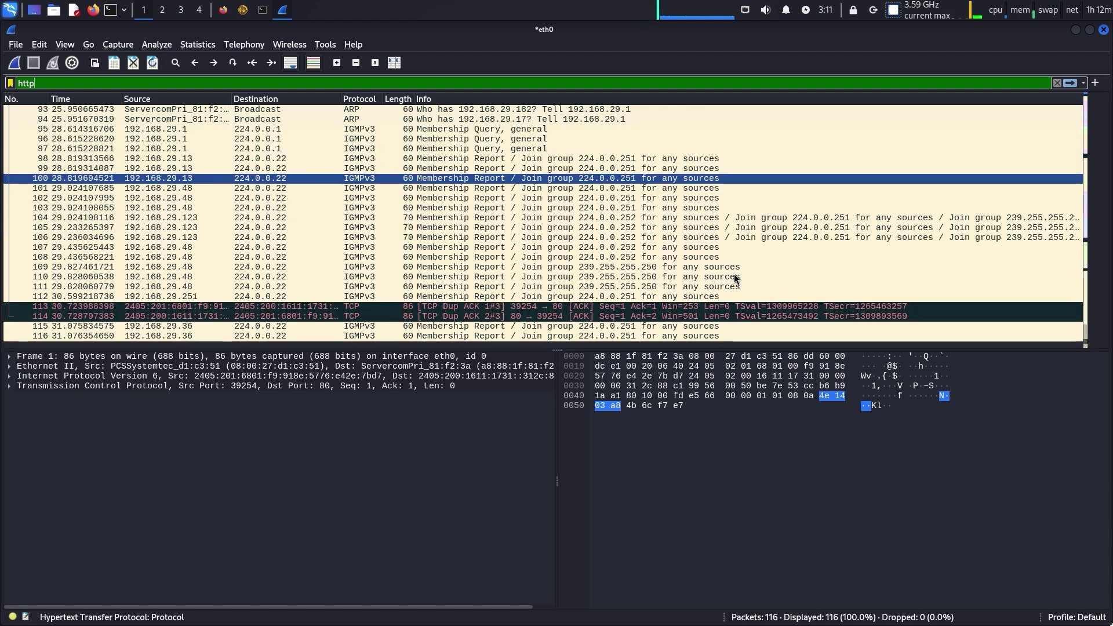
left_click_drag(735, 278, 392, 109)
scroll(342, 216, "up", 4)
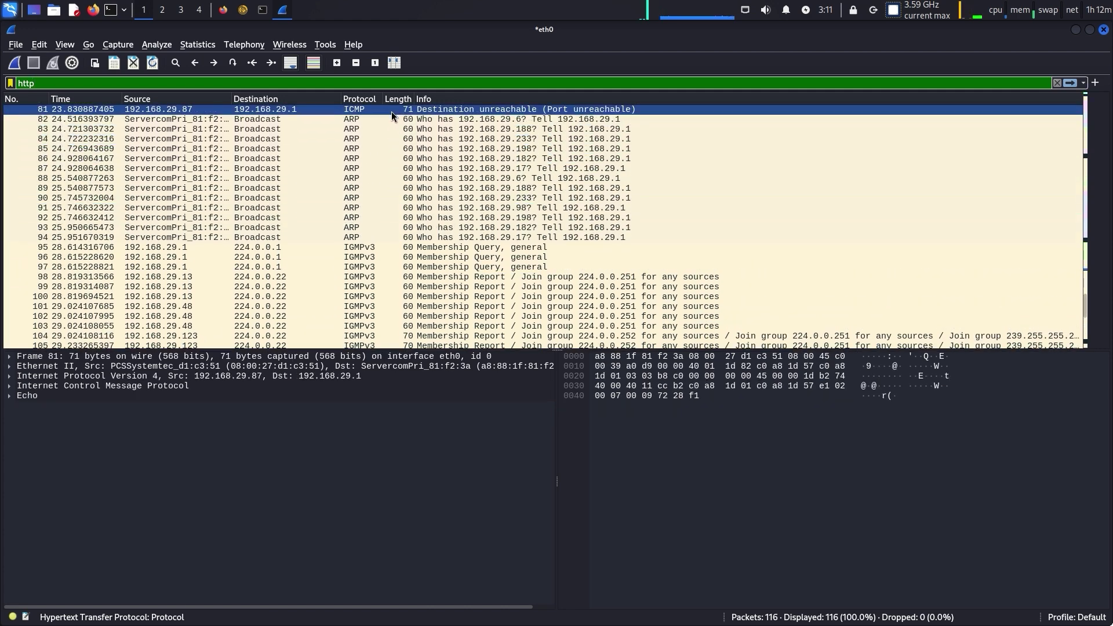
double_click(391, 109)
left_click(324, 107)
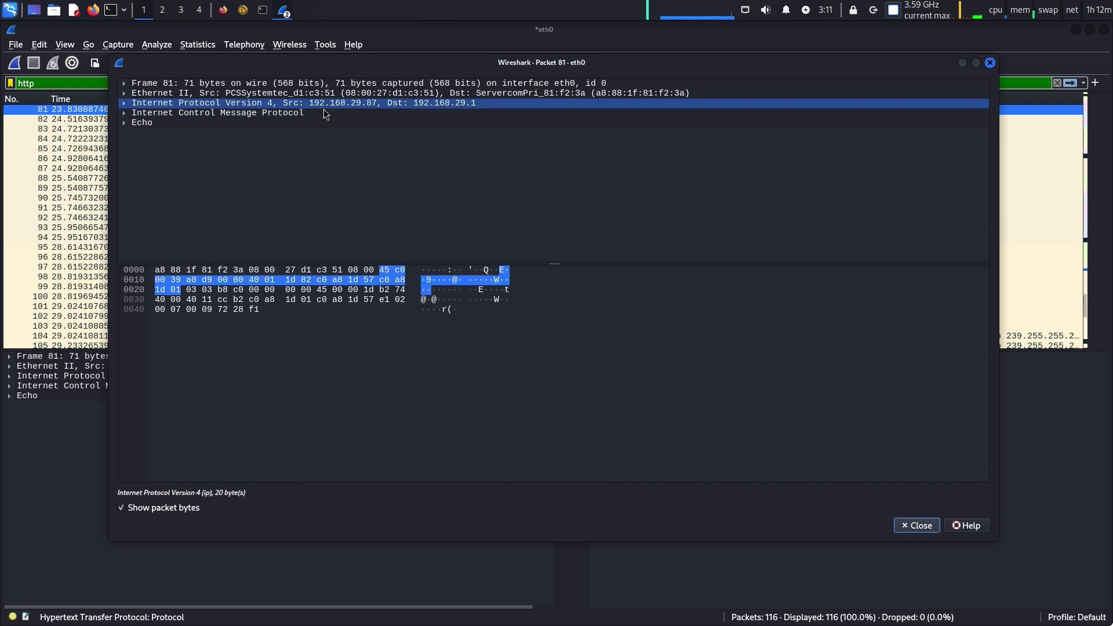
left_click(324, 113)
double_click(324, 114)
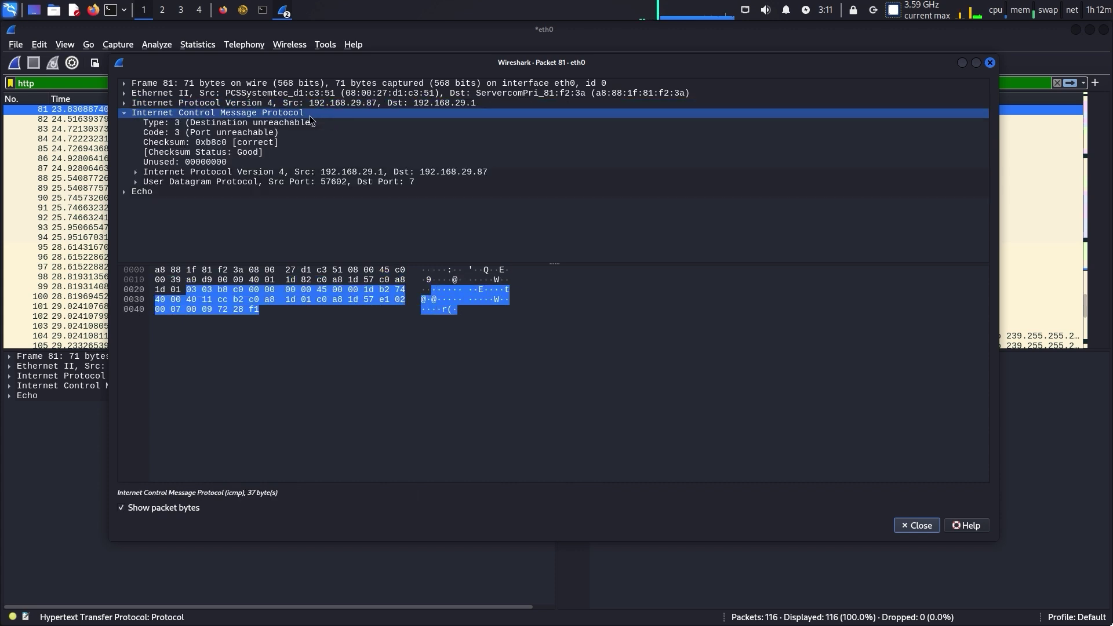
left_click_drag(310, 120, 242, 172)
double_click(242, 172)
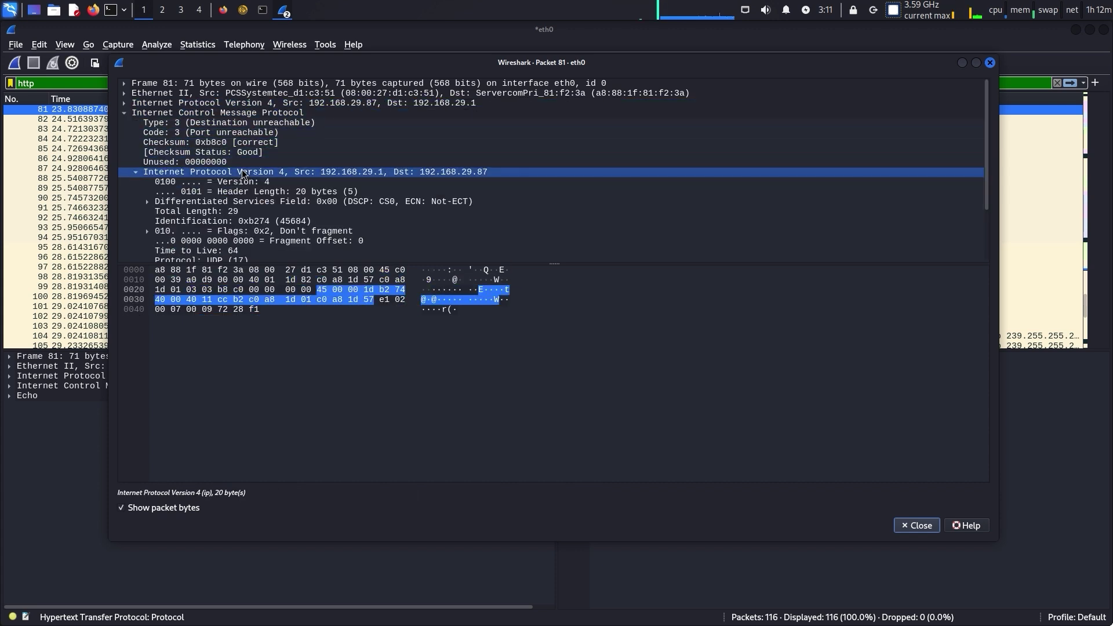
scroll(252, 156, "down", 3)
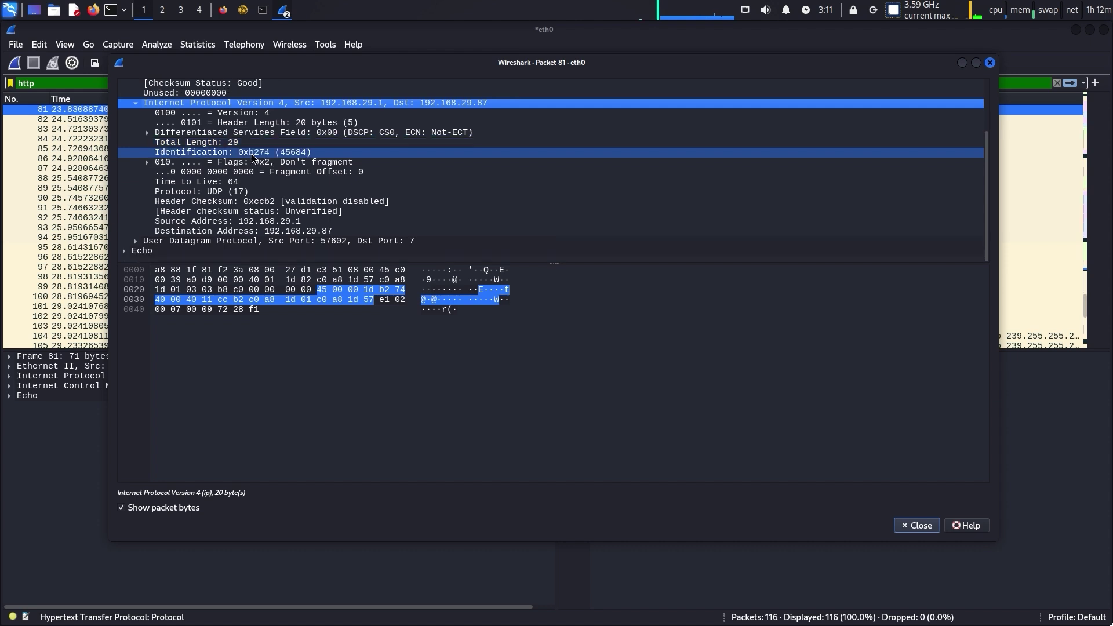
left_click(265, 241)
double_click(266, 241)
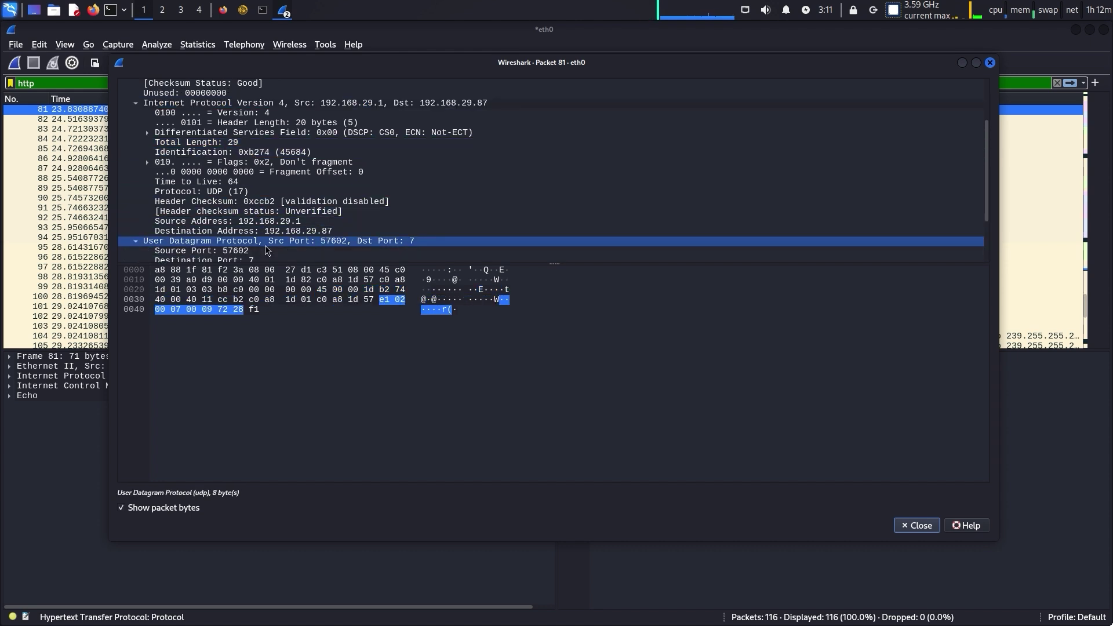
scroll(265, 251, "down", 3)
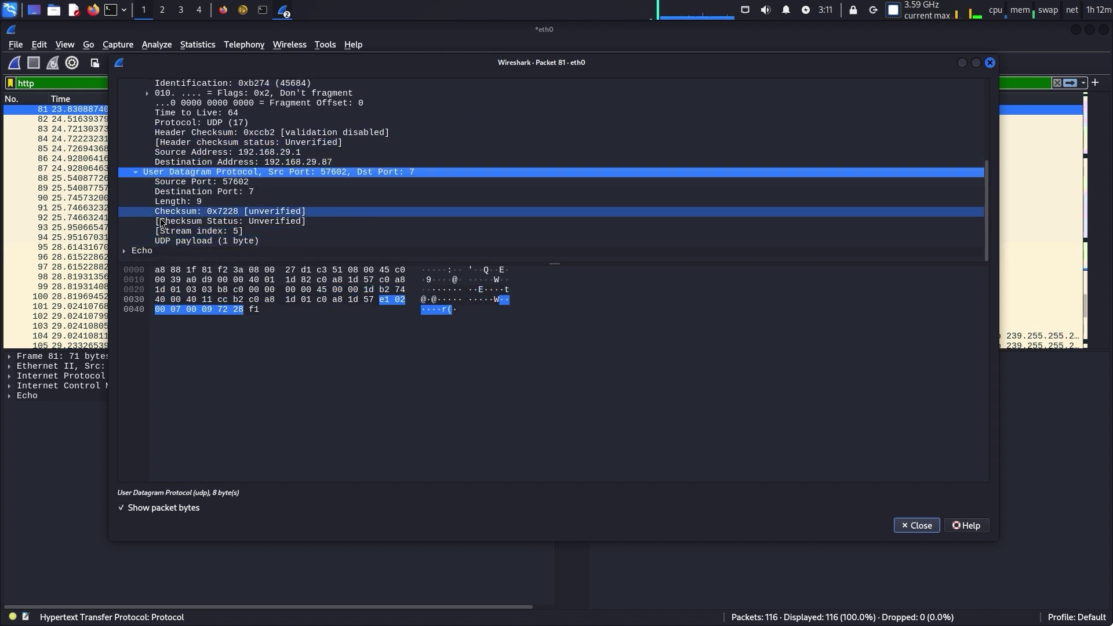
scroll(426, 171, "up", 5)
left_click(327, 113)
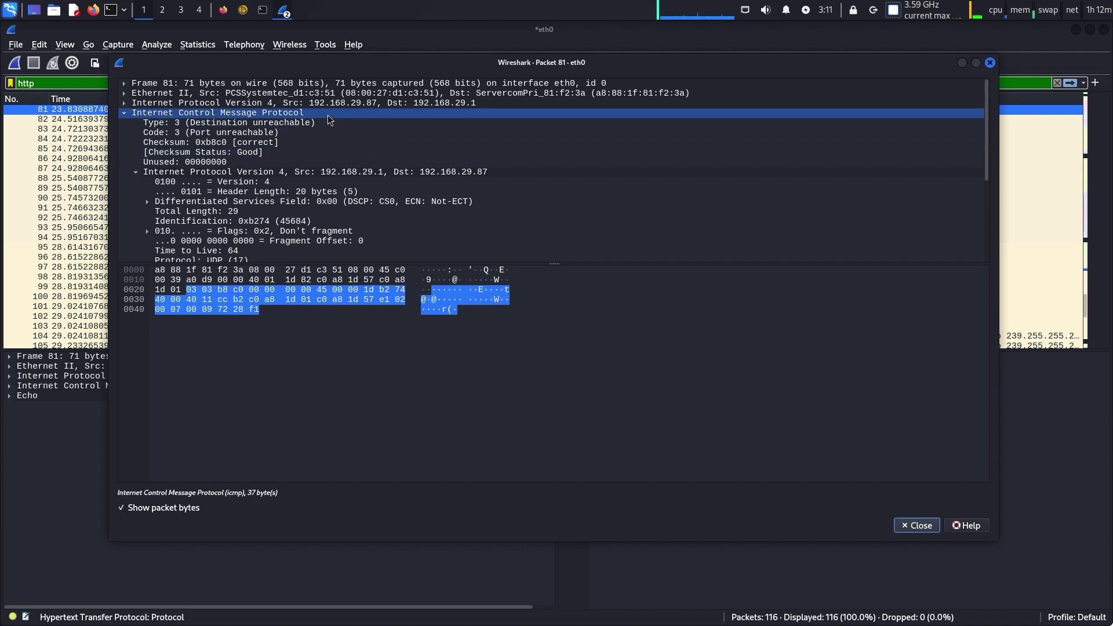
left_click(330, 93)
double_click(330, 94)
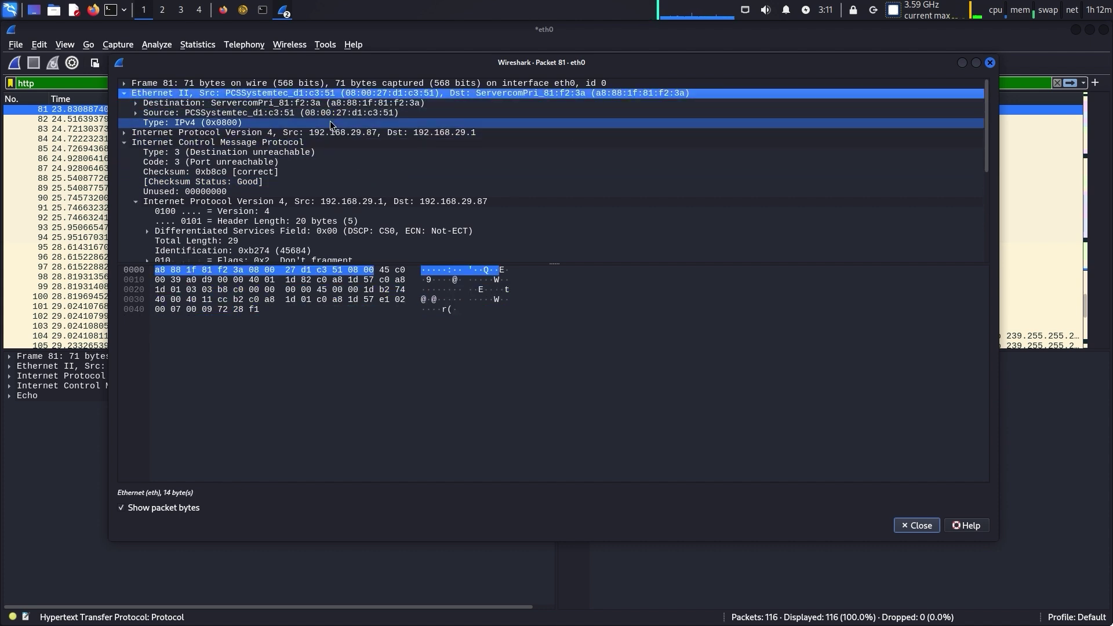
left_click(330, 124)
left_click(333, 113)
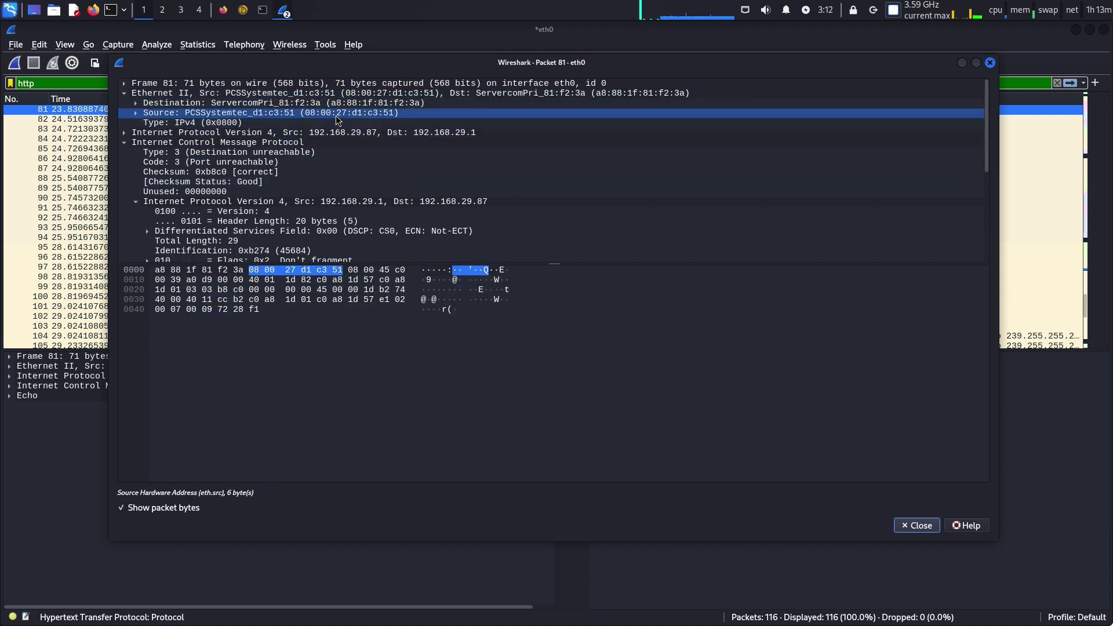
left_click(339, 133)
double_click(339, 133)
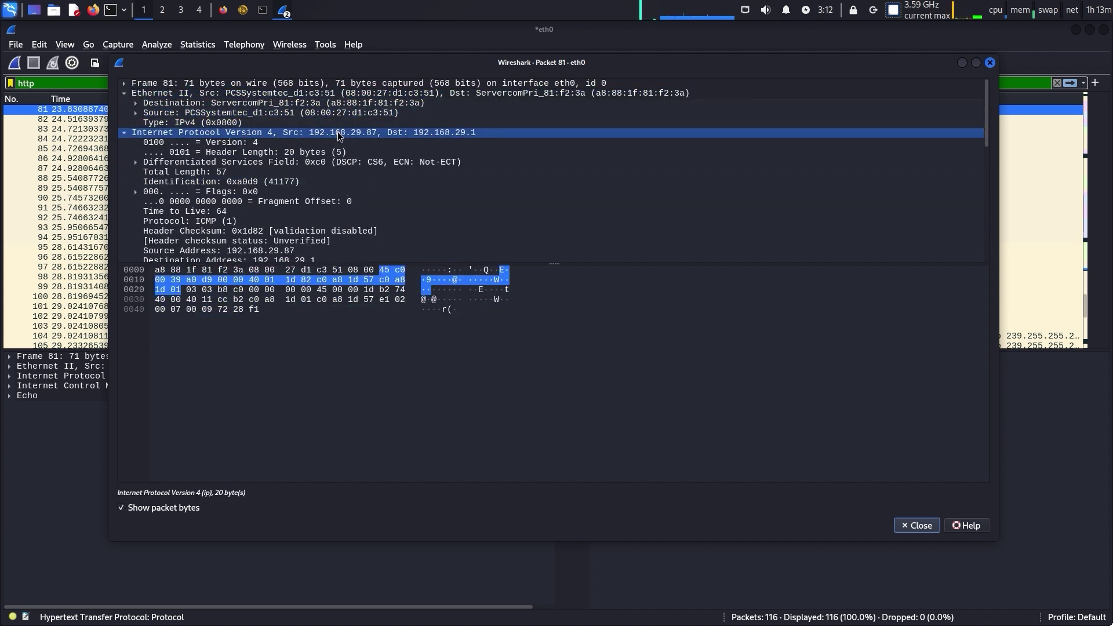
double_click(262, 161)
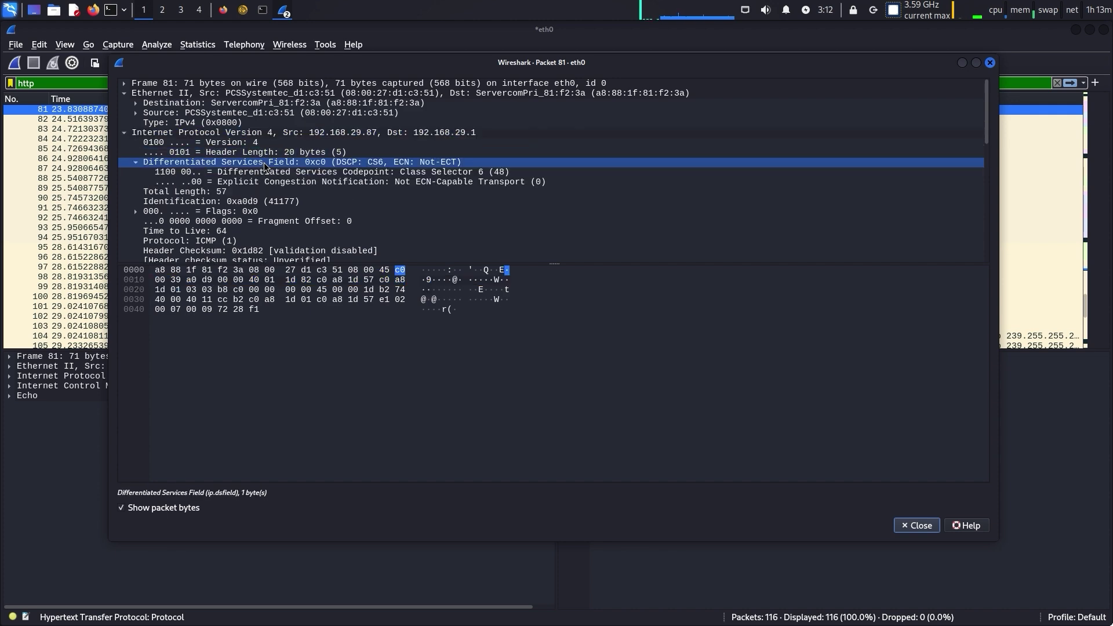
left_click(990, 63)
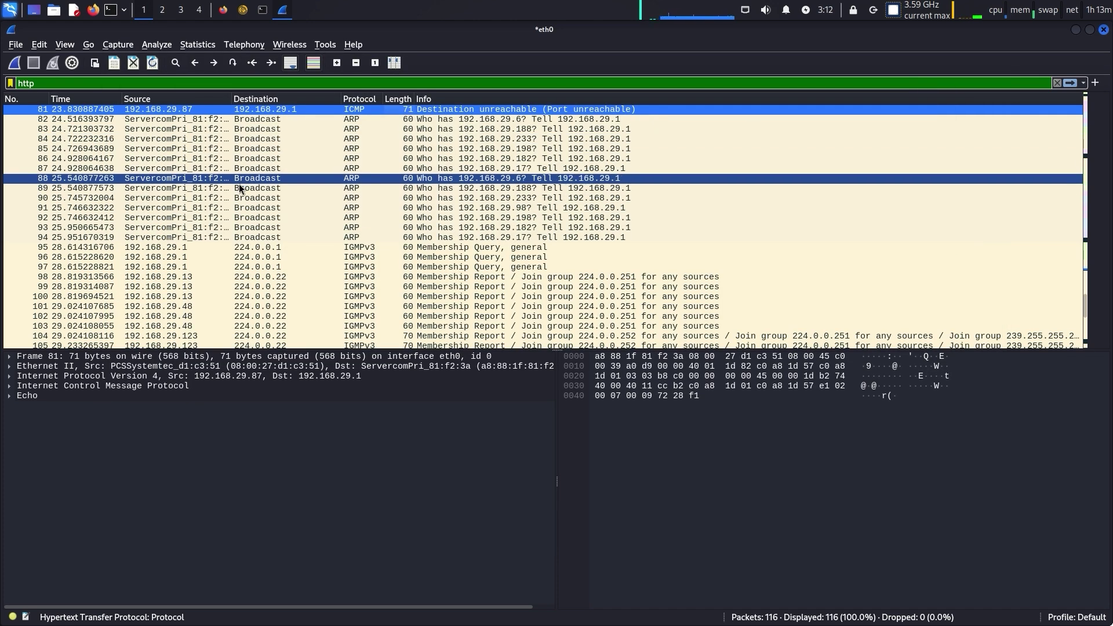
Expand Dup ACK packet 113's TCP SEQ/ACK analysis and jump to original frame 1
scroll(241, 189, "down", 4)
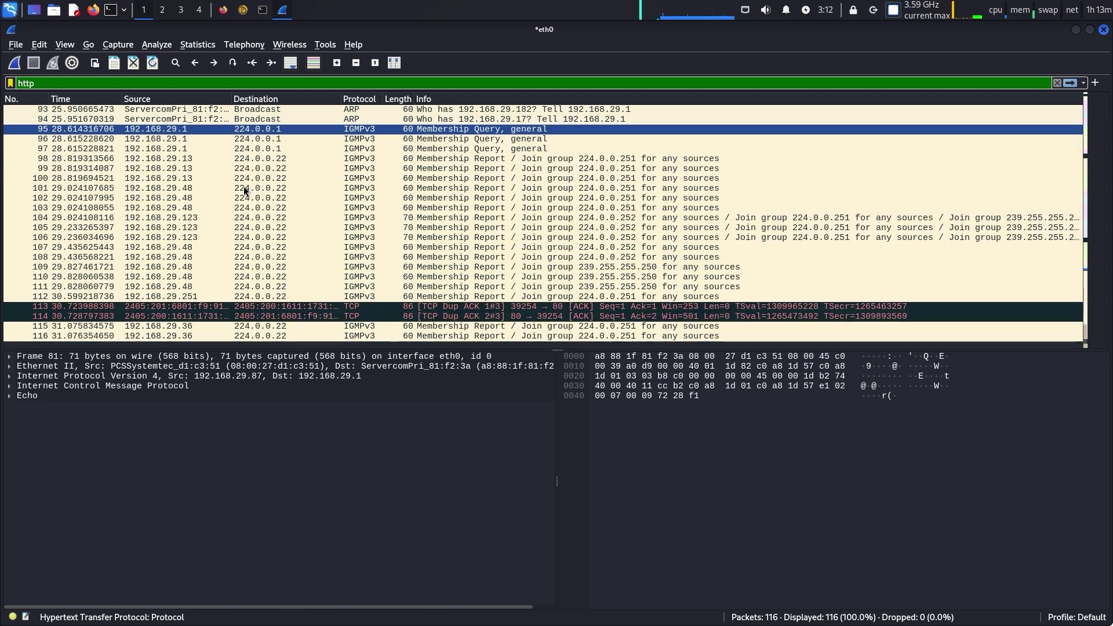
left_click(270, 308)
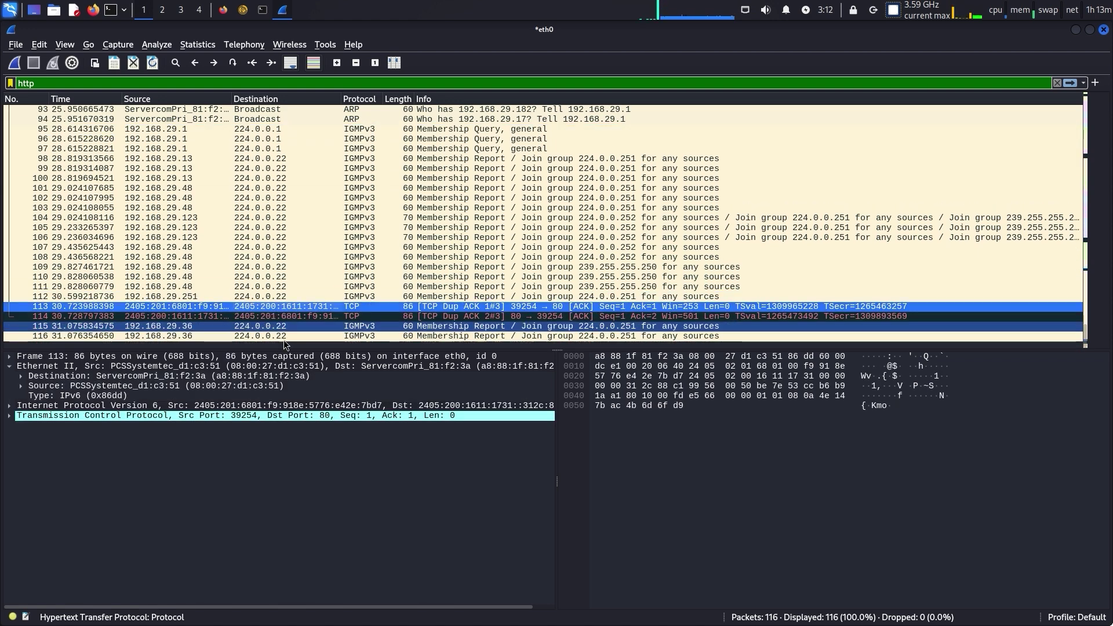
double_click(248, 406)
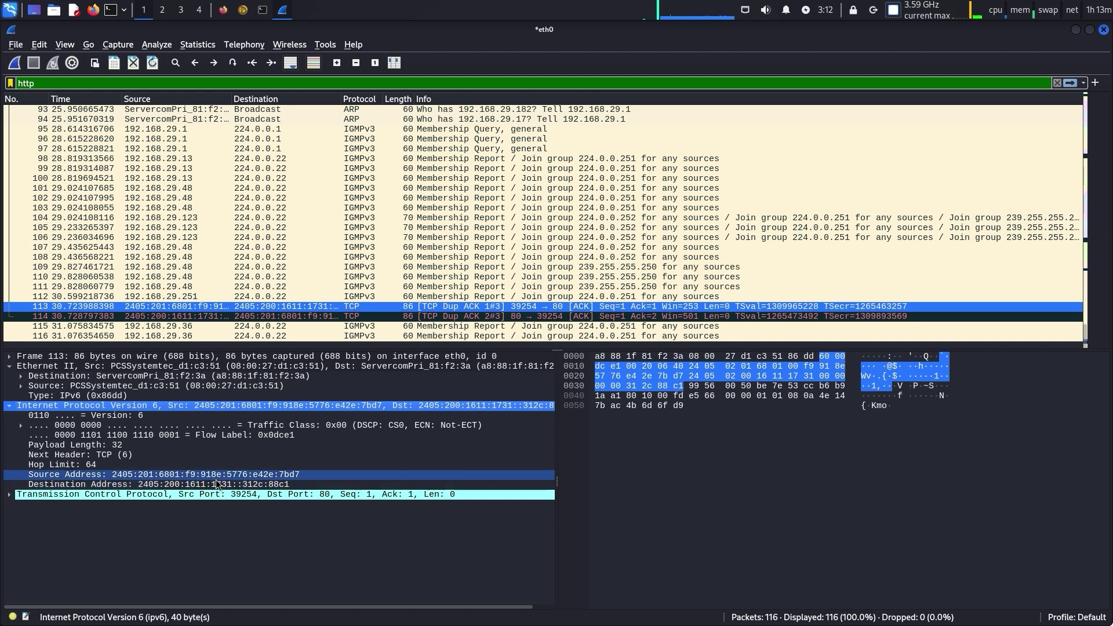
double_click(173, 493)
scroll(176, 496, "down", 1)
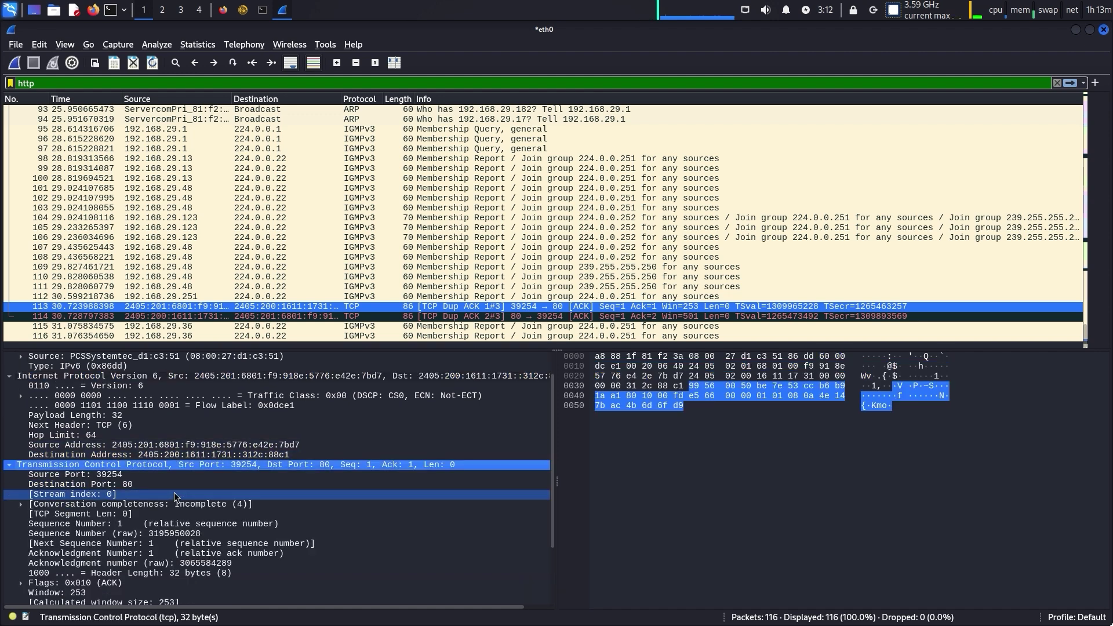
scroll(176, 496, "down", 3)
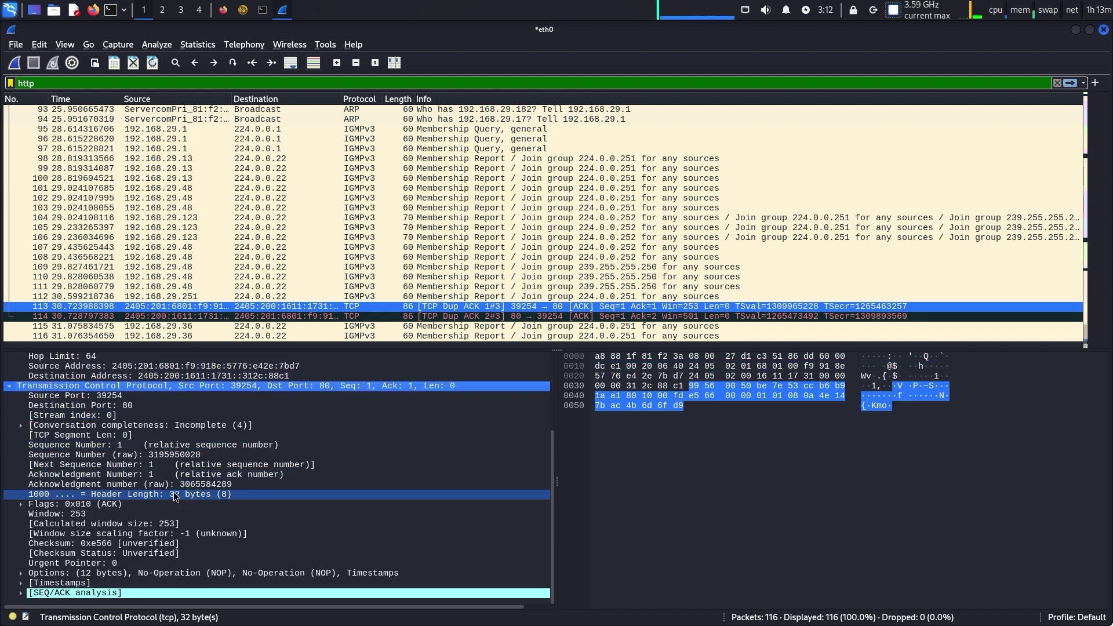
double_click(91, 592)
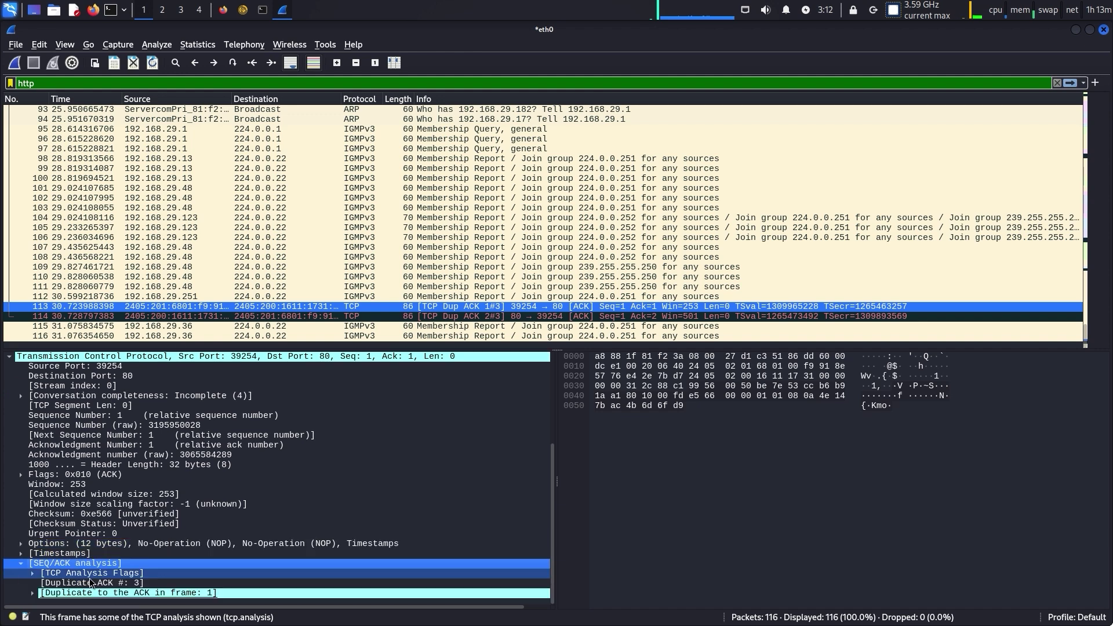
left_click(107, 592)
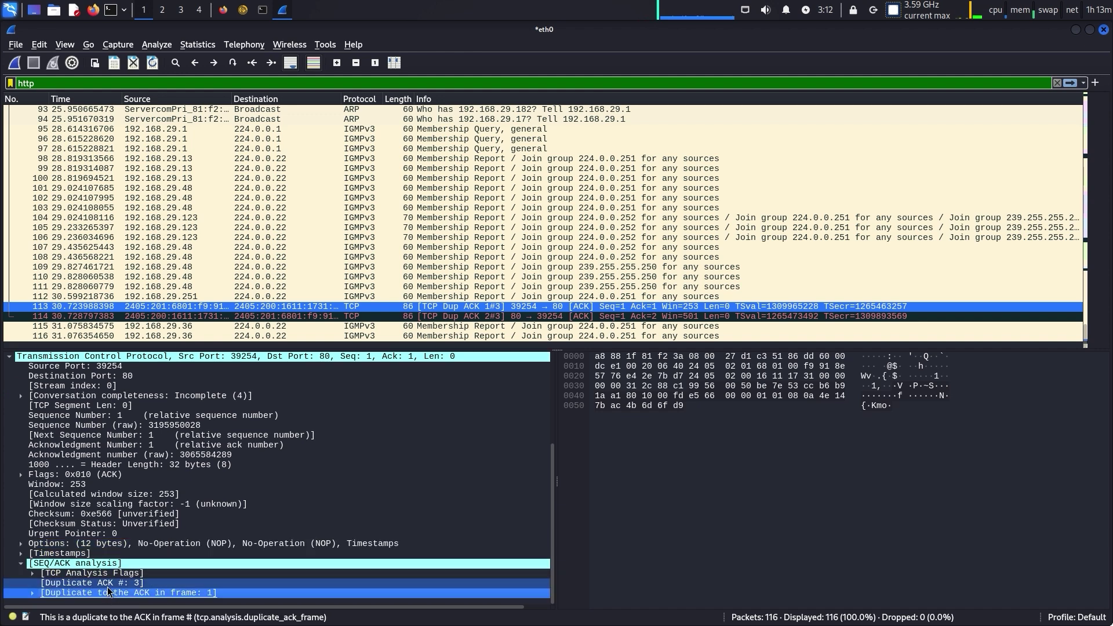
double_click(107, 592)
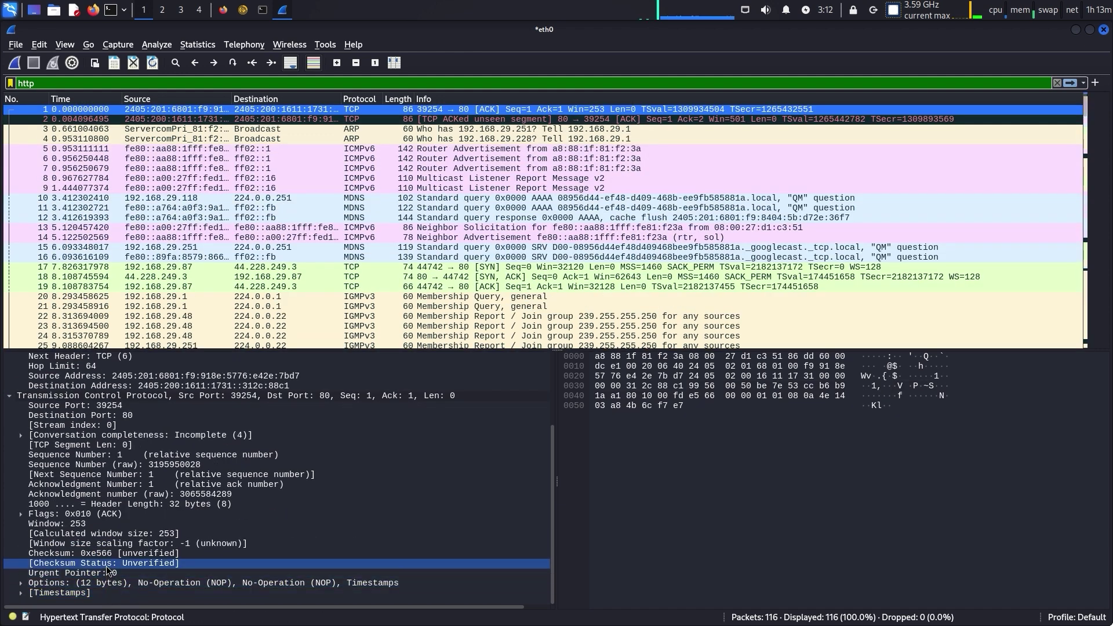
Expand the Ethernet source and destination addresses, then select packet 39, GET /login.php
scroll(107, 557, "up", 2)
scroll(107, 549, "up", 1)
scroll(108, 548, "up", 2)
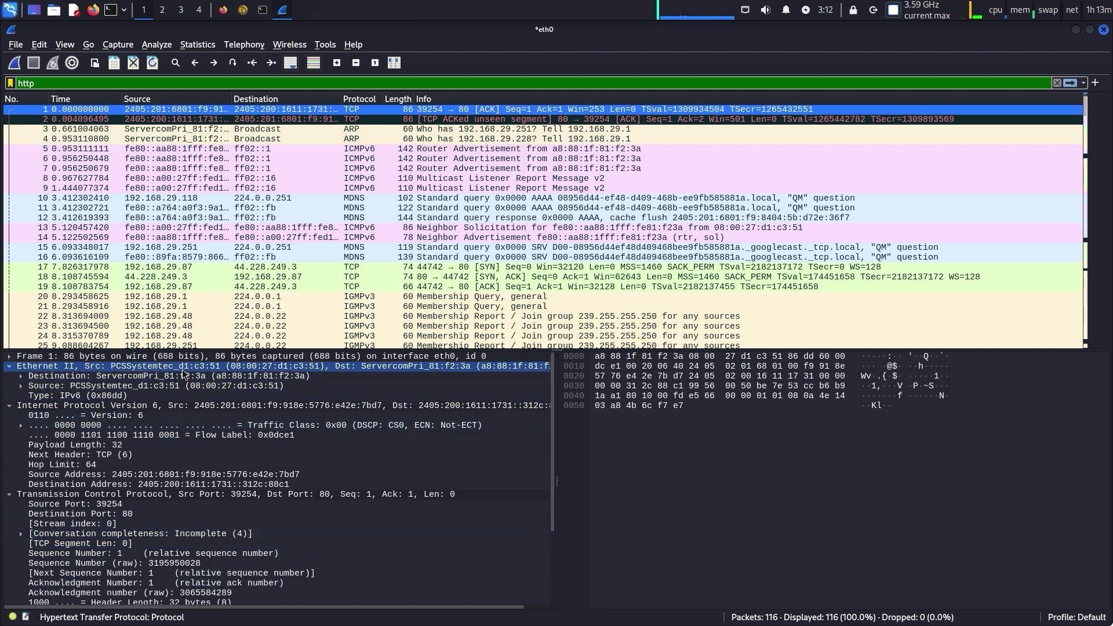
left_click(155, 389)
double_click(155, 389)
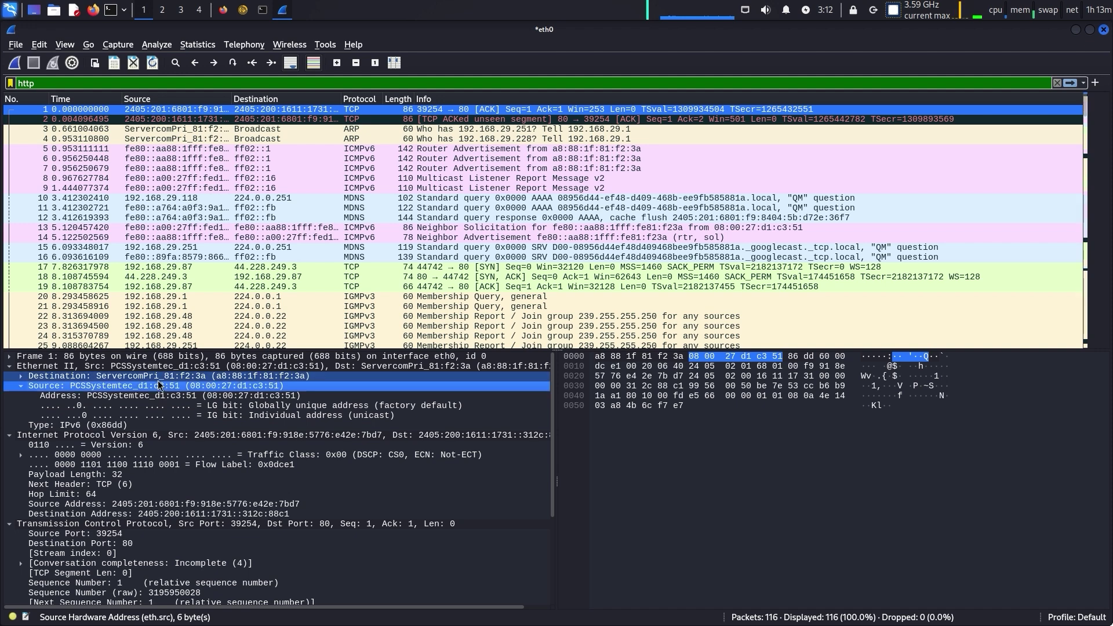
double_click(158, 377)
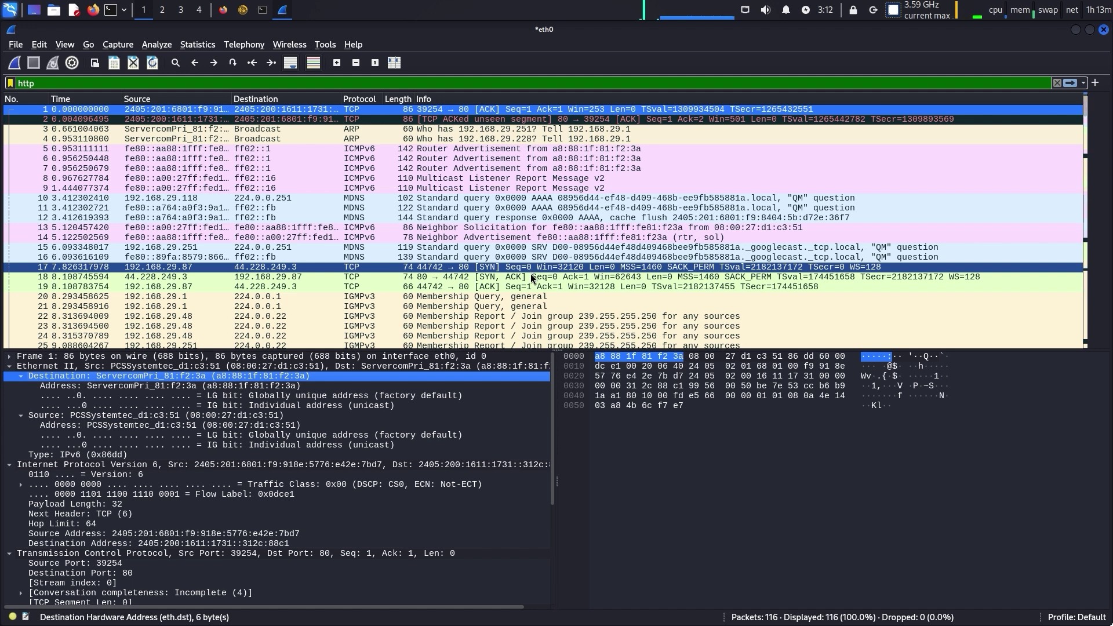
scroll(530, 273, "down", 5)
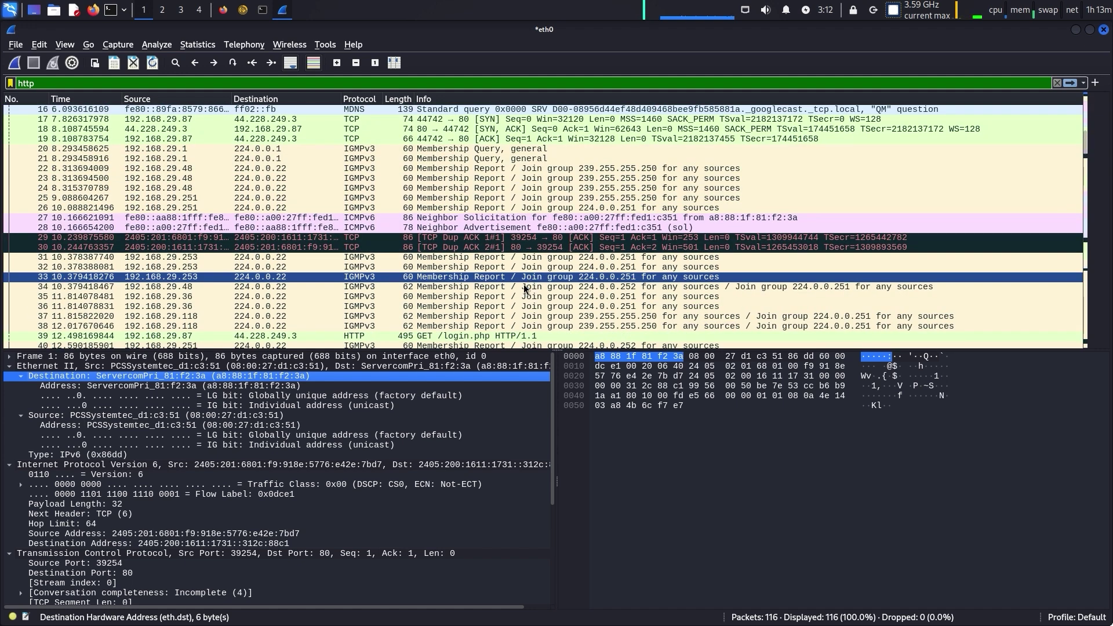
left_click(419, 337)
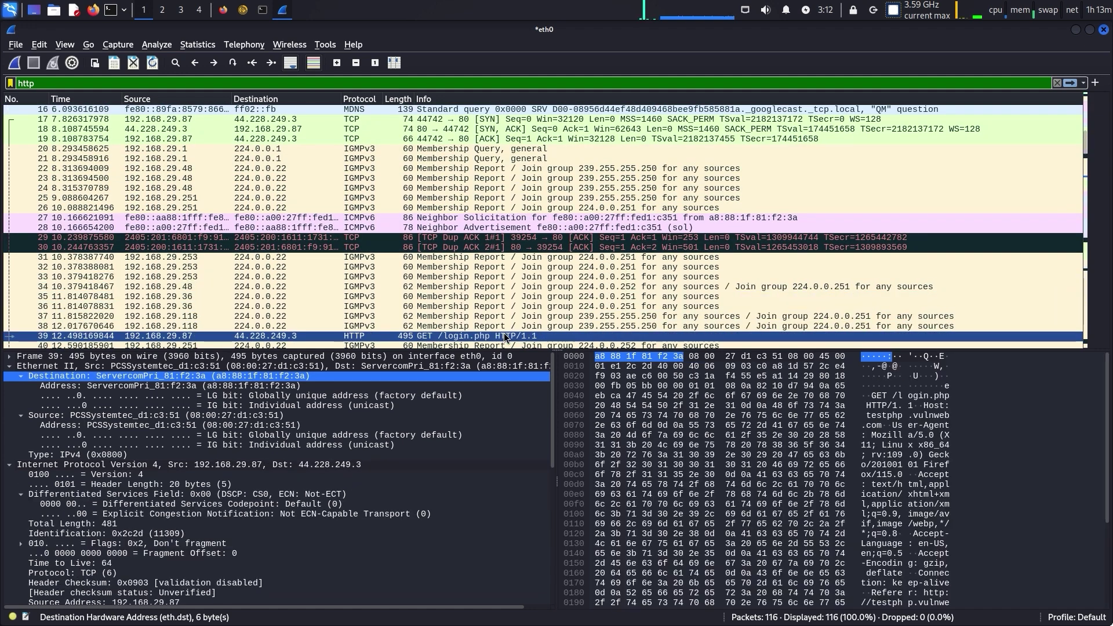
Open packet 39 in its own window, scroll through it, and close it
double_click(419, 336)
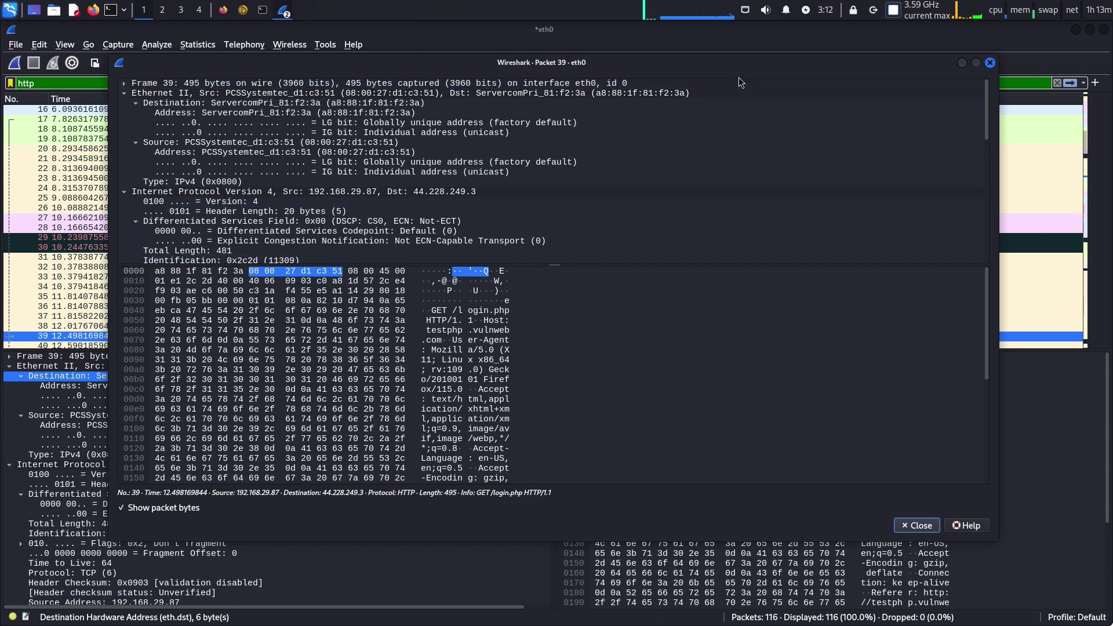
scroll(385, 197, "down", 8)
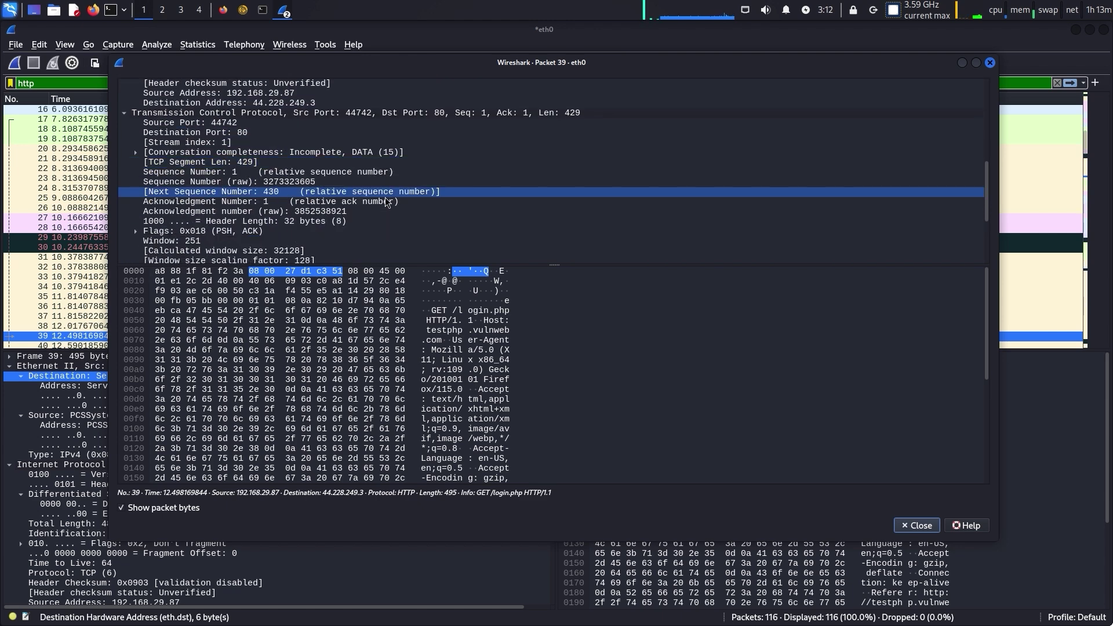
scroll(385, 197, "down", 4)
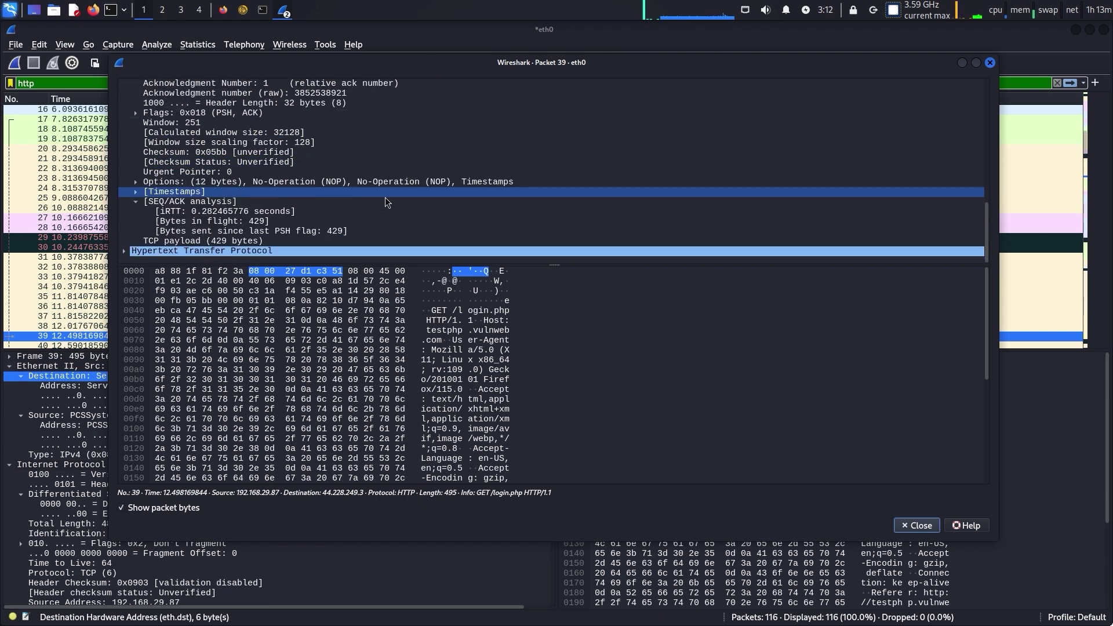
left_click(990, 62)
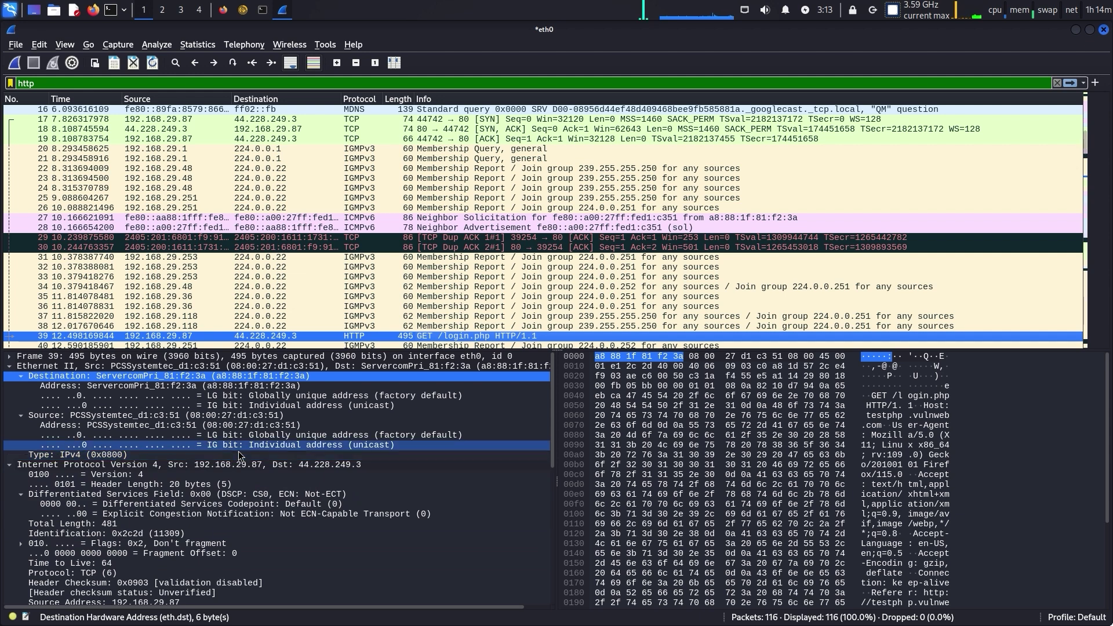
Expand and inspect packet 39's TCP options and timestamps, then collapse them with SEQ/ACK analysis
scroll(241, 452, "down", 3)
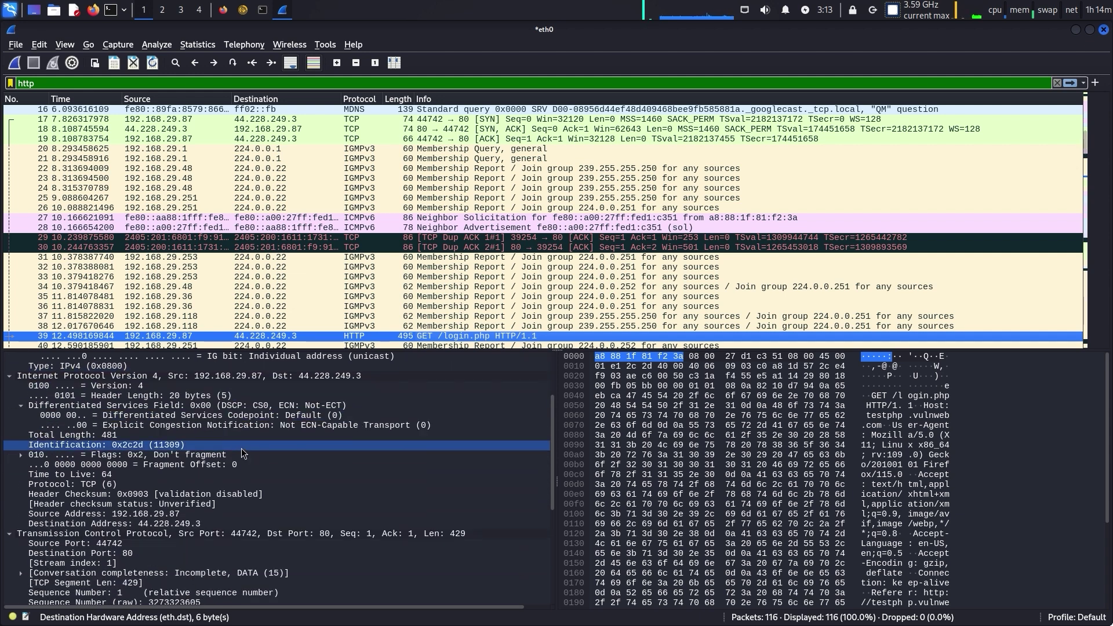
scroll(241, 447, "down", 2)
scroll(242, 447, "down", 5)
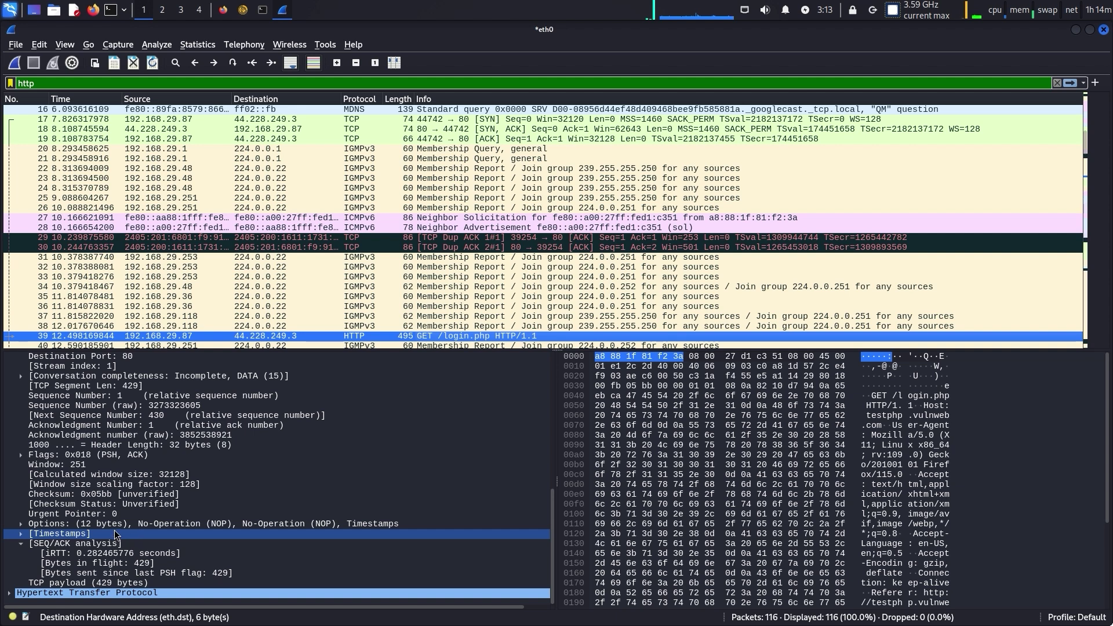
left_click(114, 526)
double_click(116, 524)
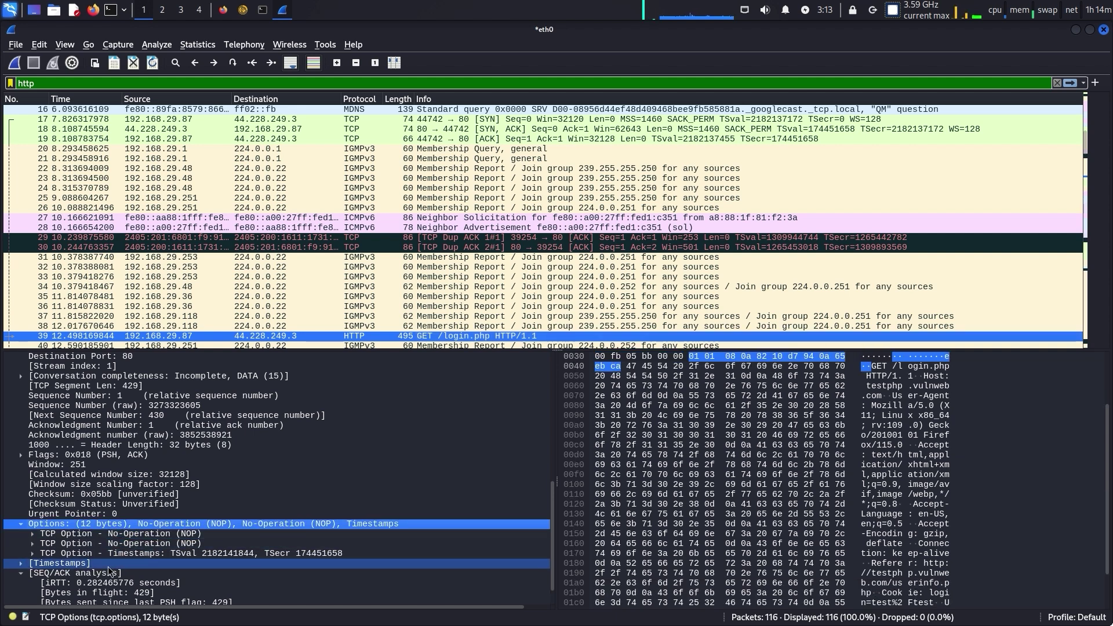
double_click(108, 564)
scroll(106, 571, "down", 2)
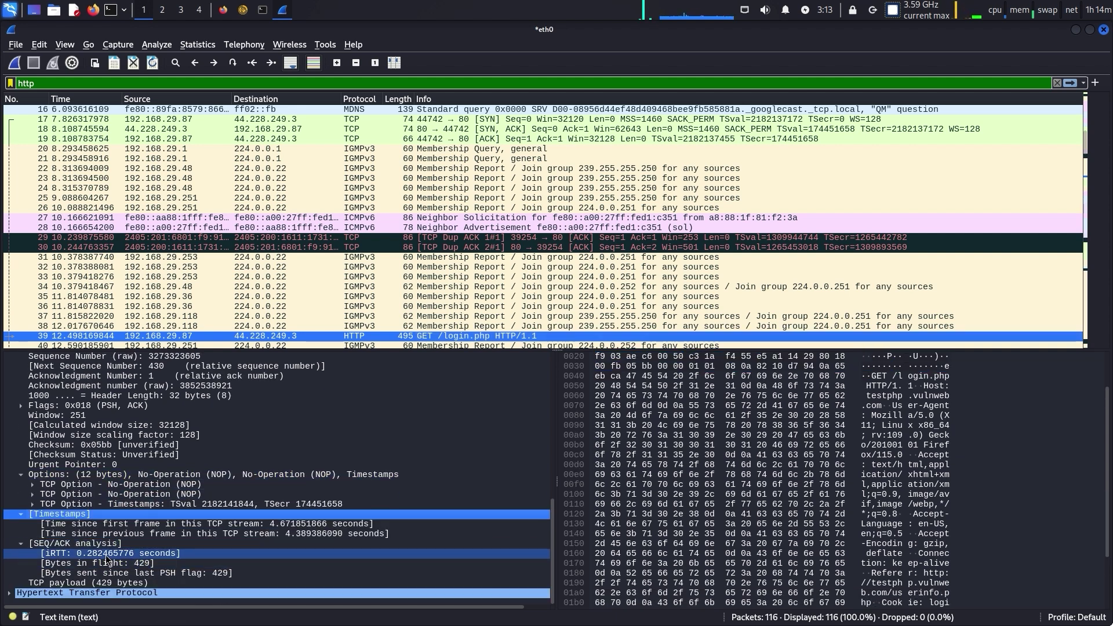
left_click(106, 534)
left_click(31, 546)
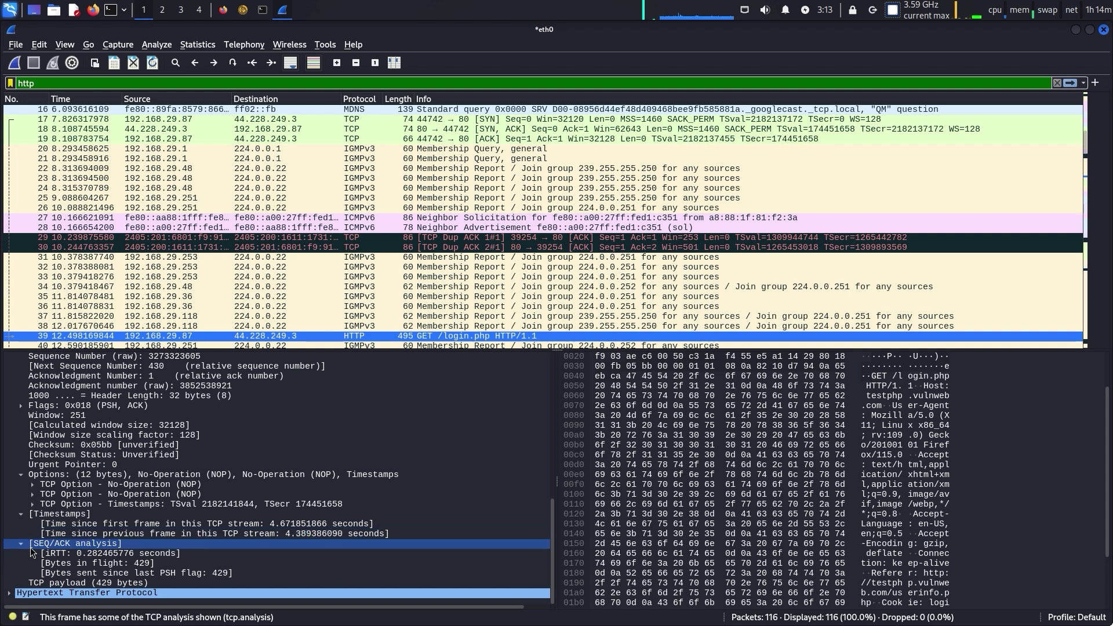
double_click(27, 547)
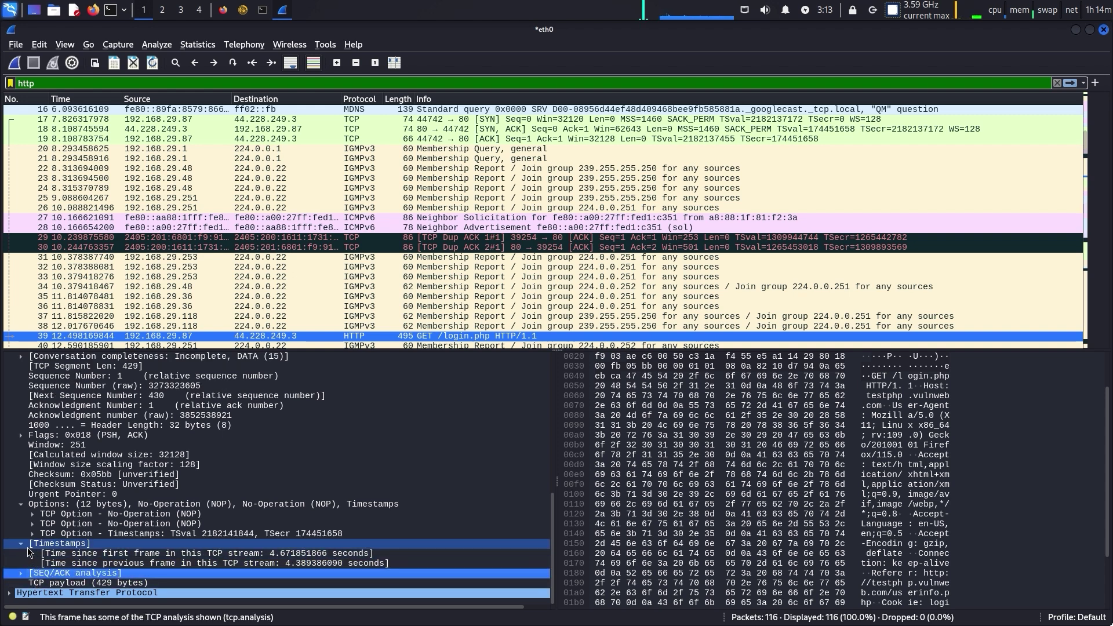
double_click(27, 545)
double_click(28, 524)
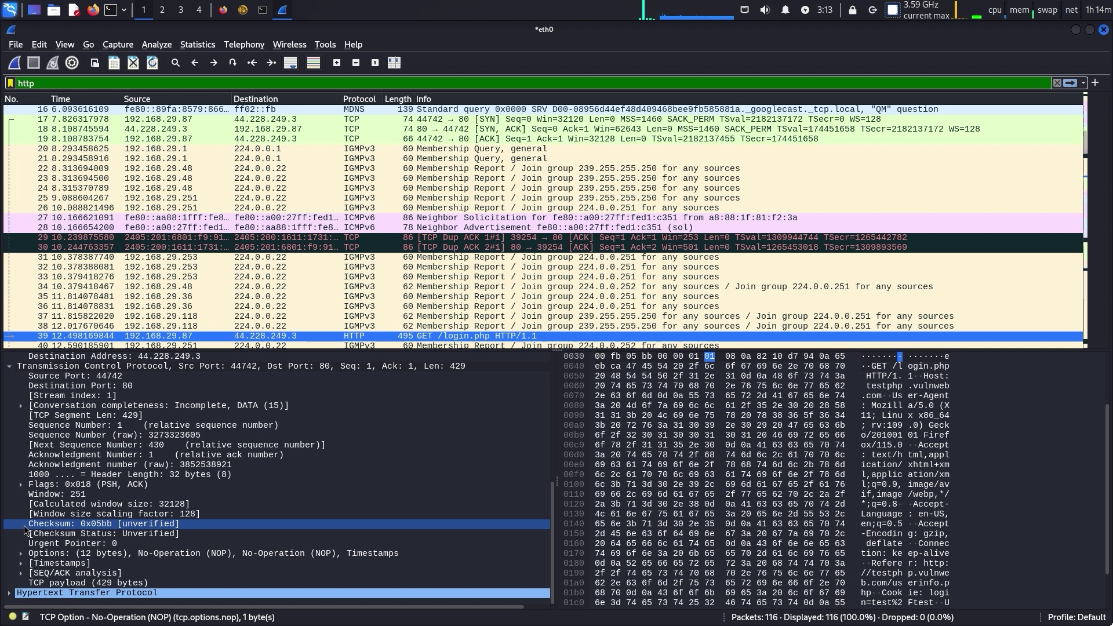
Expand the TCP flags to check Congestion Window Reduced, collapse them, and inspect window 251
double_click(27, 484)
left_click(174, 514)
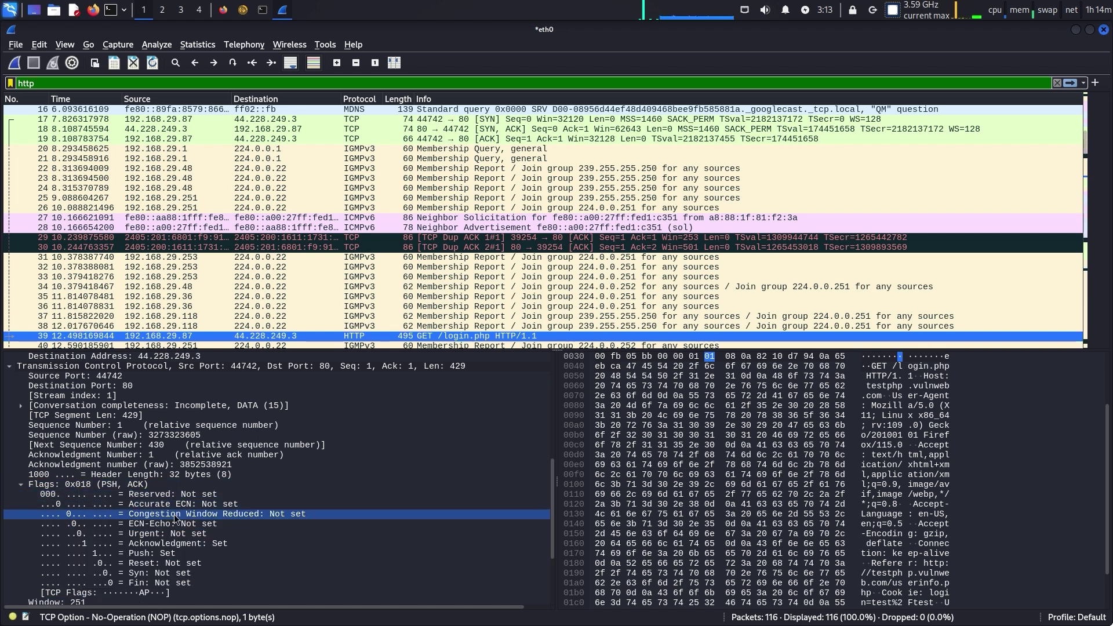
left_click(21, 487)
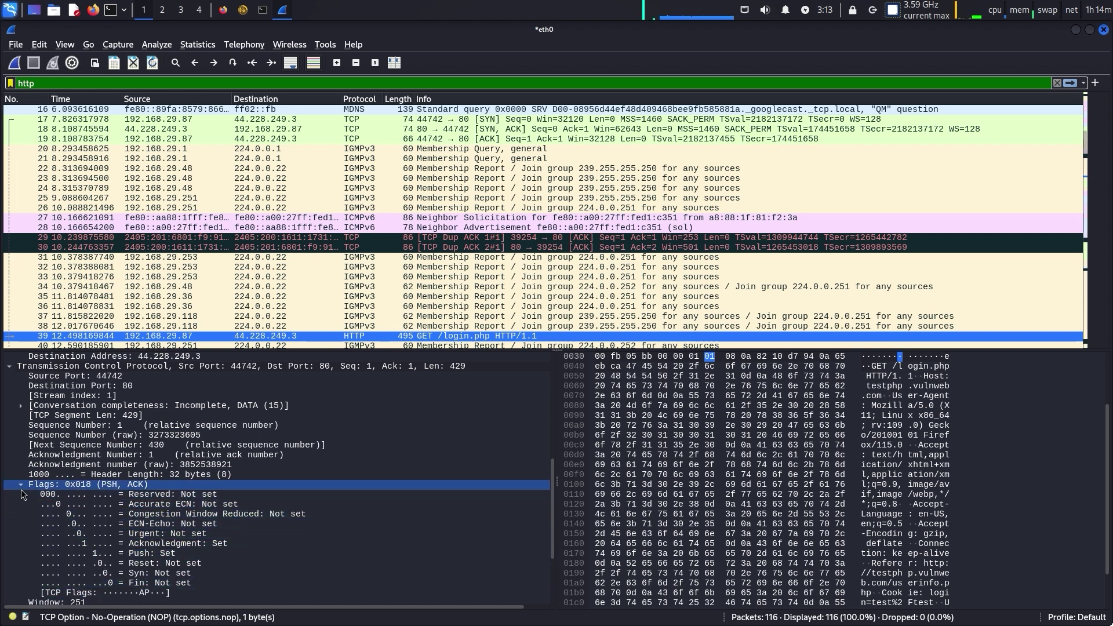
left_click(21, 485)
left_click(30, 494)
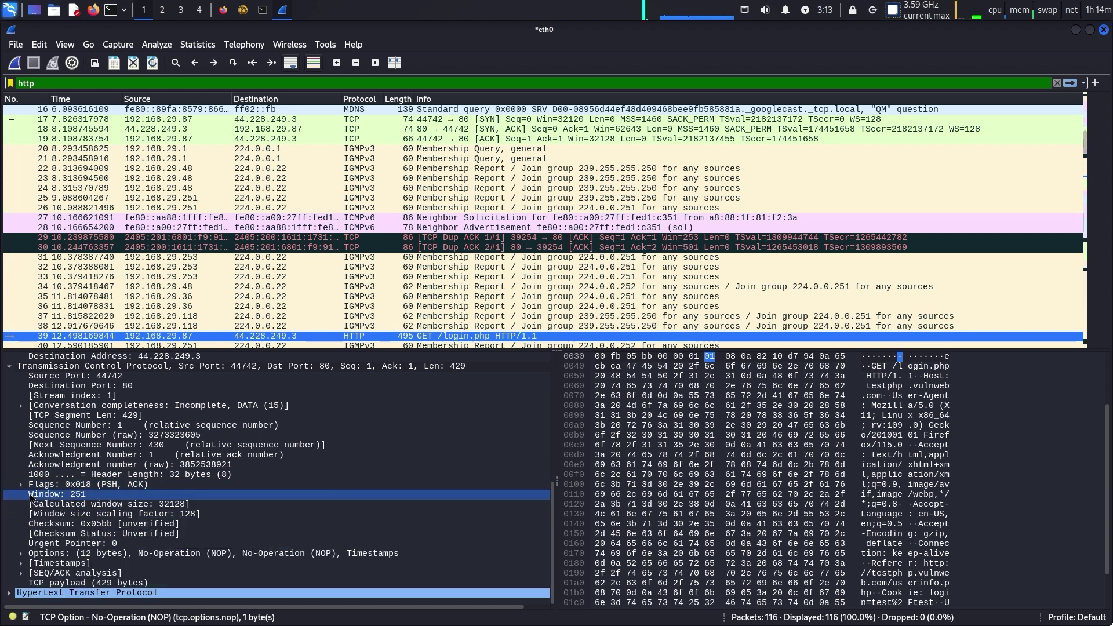
Expand the TCP conversation completeness breakdown and inspect its flags and data-present bit
left_click(142, 407)
double_click(142, 408)
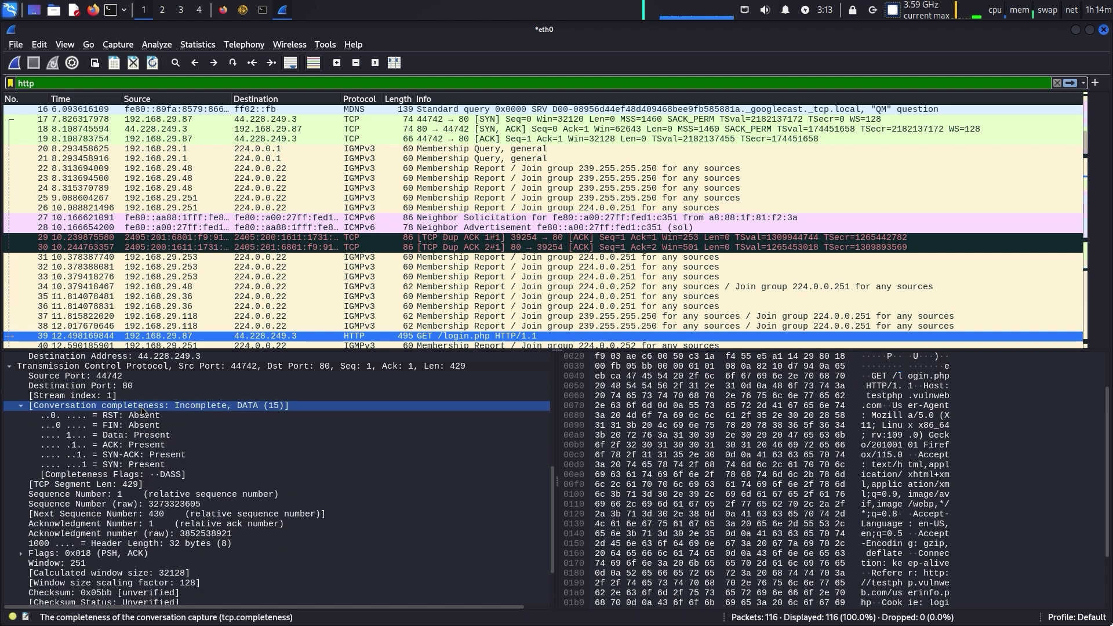
left_click(118, 476)
scroll(118, 479, "up", 1)
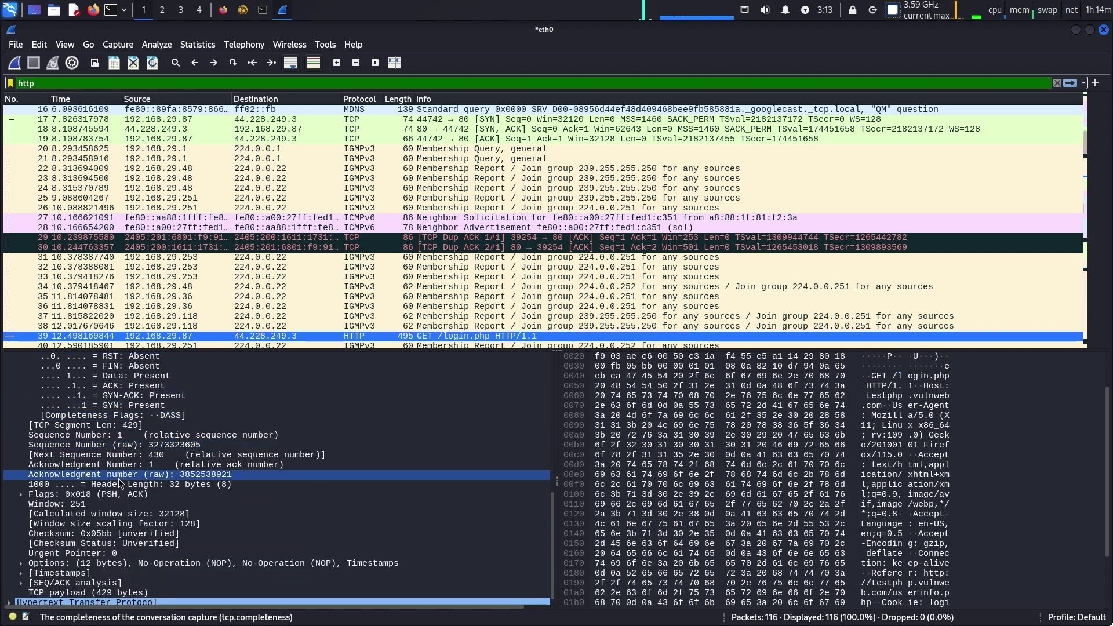
left_click(119, 456)
Collapse the IPv4 header to a single line above the TCP section
scroll(119, 461, "up", 4)
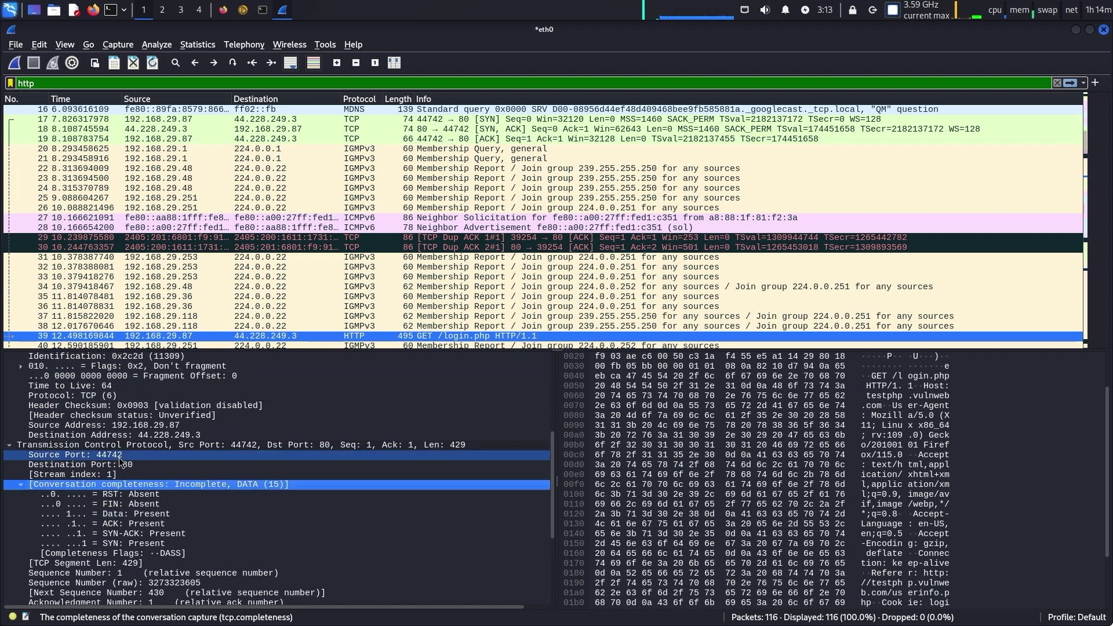
scroll(120, 462, "up", 2)
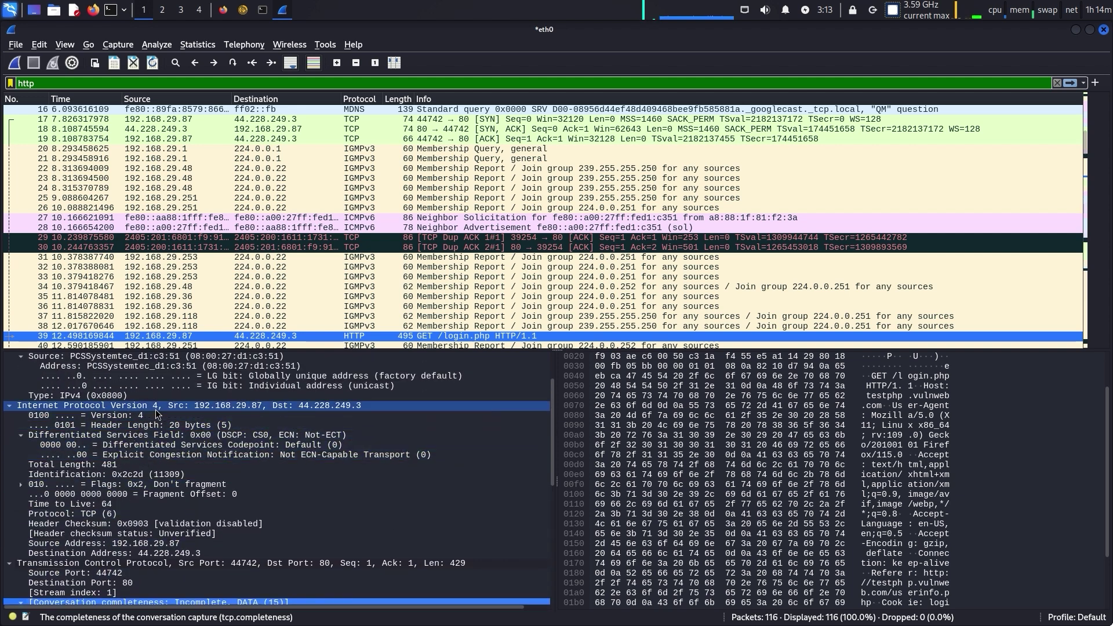
double_click(155, 407)
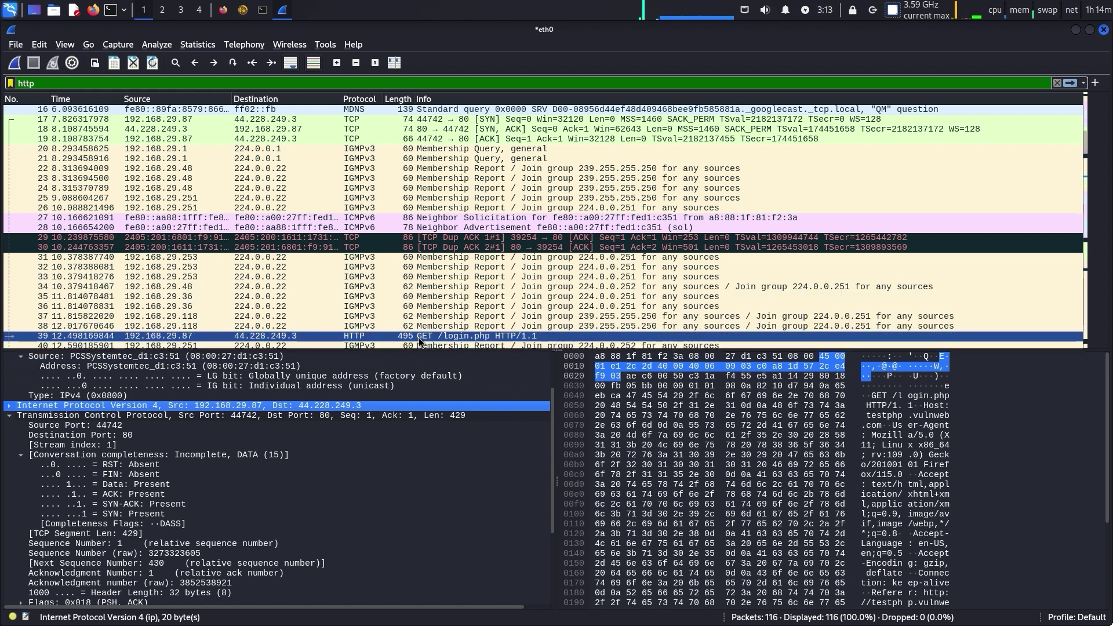
scroll(419, 337, "down", 2)
Open the HTTP/1.1 200 OK response, packet 42, in its own window
double_click(373, 304)
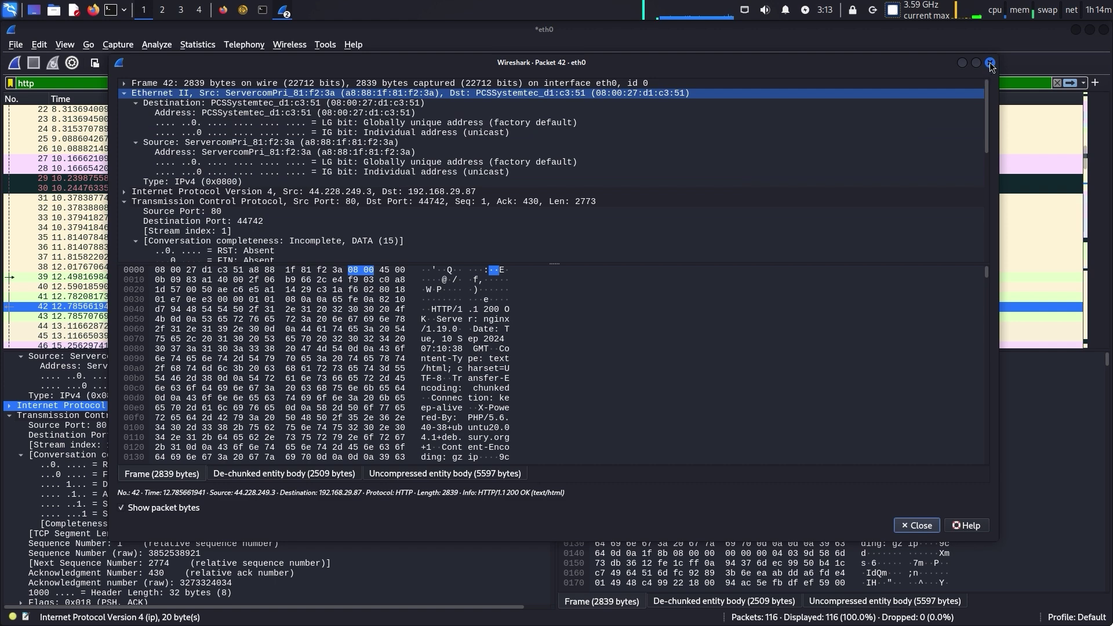
left_click(990, 63)
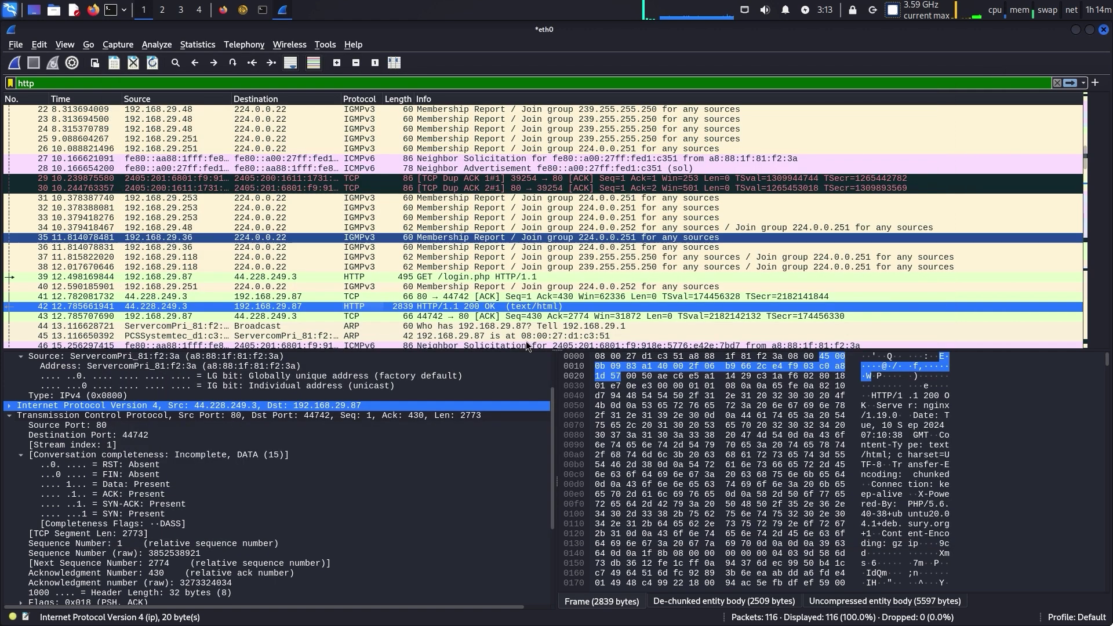
right_click(328, 311)
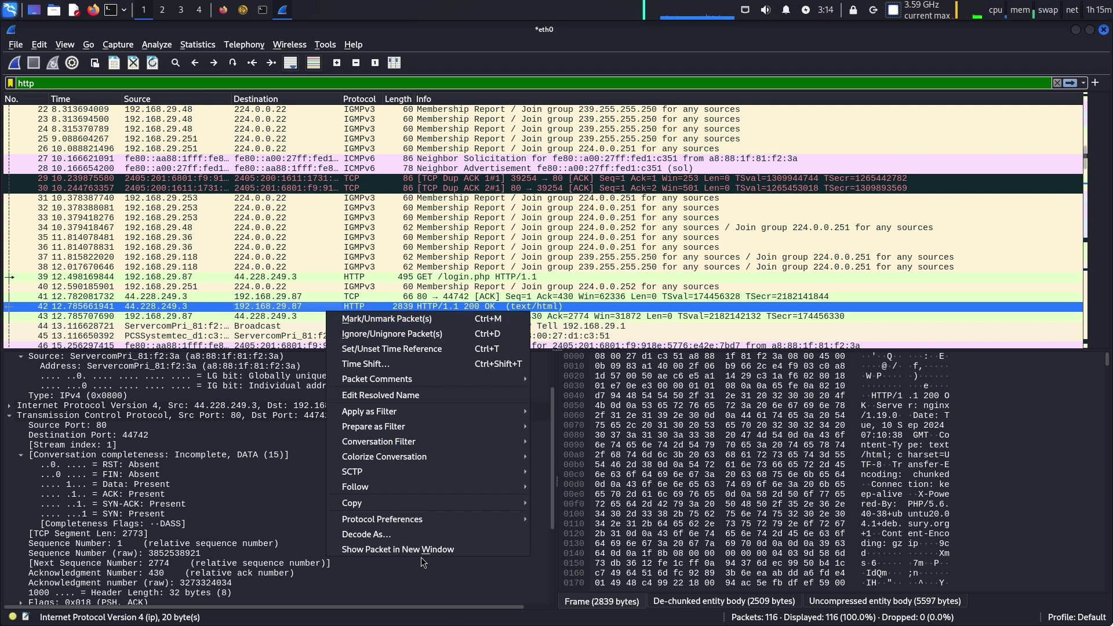
left_click(297, 309)
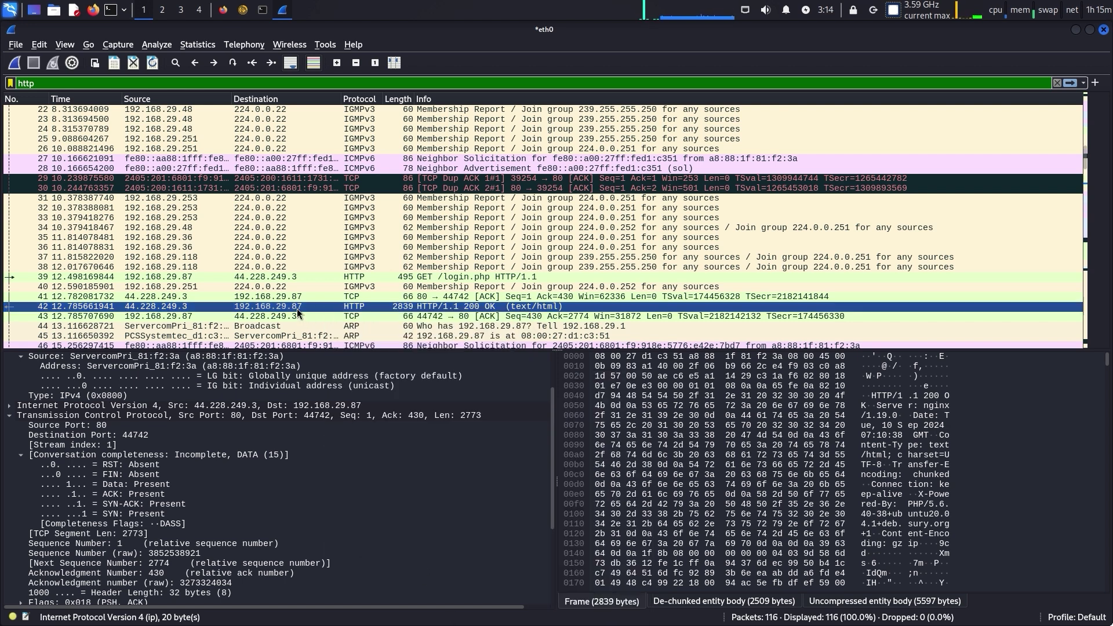
double_click(296, 308)
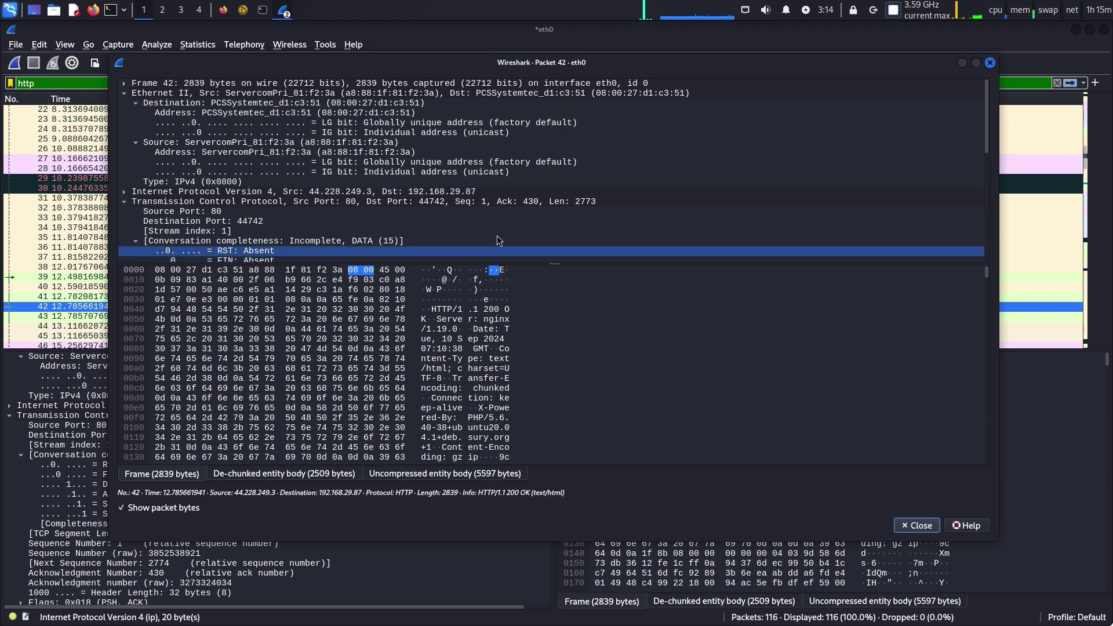
Expand packet 42's HTTP response headers and the Line-based text data HTML
scroll(498, 214, "down", 1)
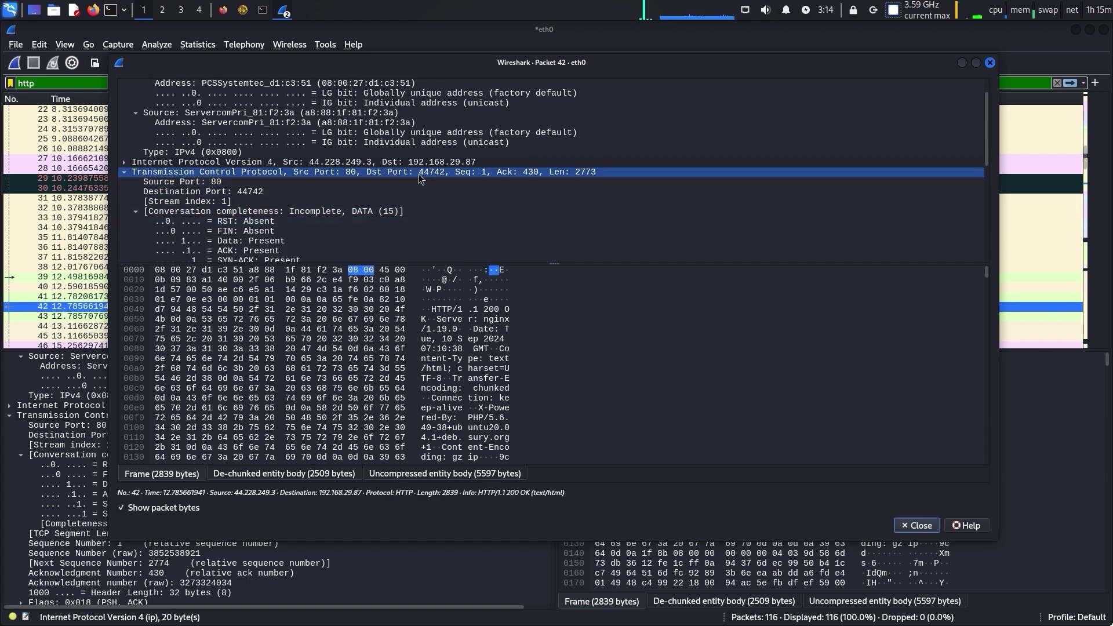
scroll(413, 197, "down", 1)
left_click(988, 217)
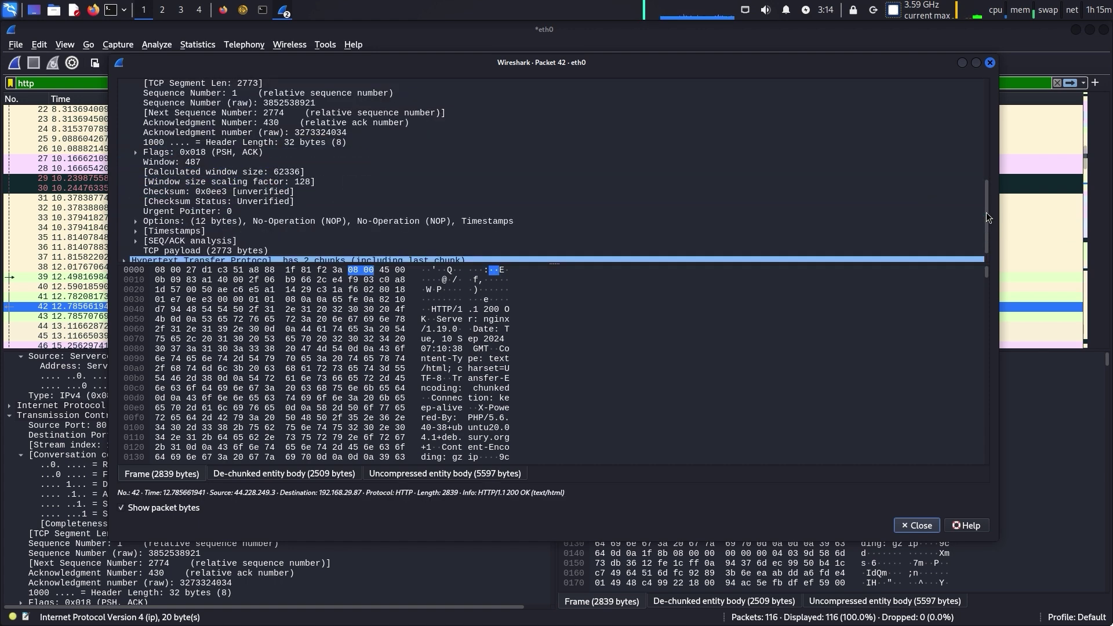
scroll(424, 211, "down", 1)
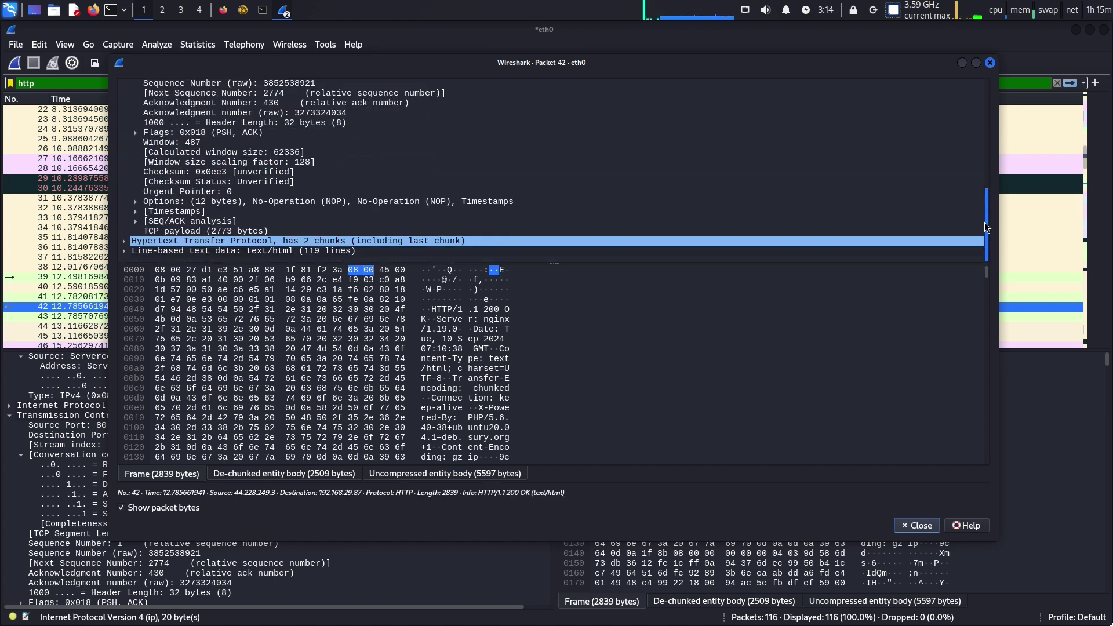
left_click(367, 242)
double_click(328, 242)
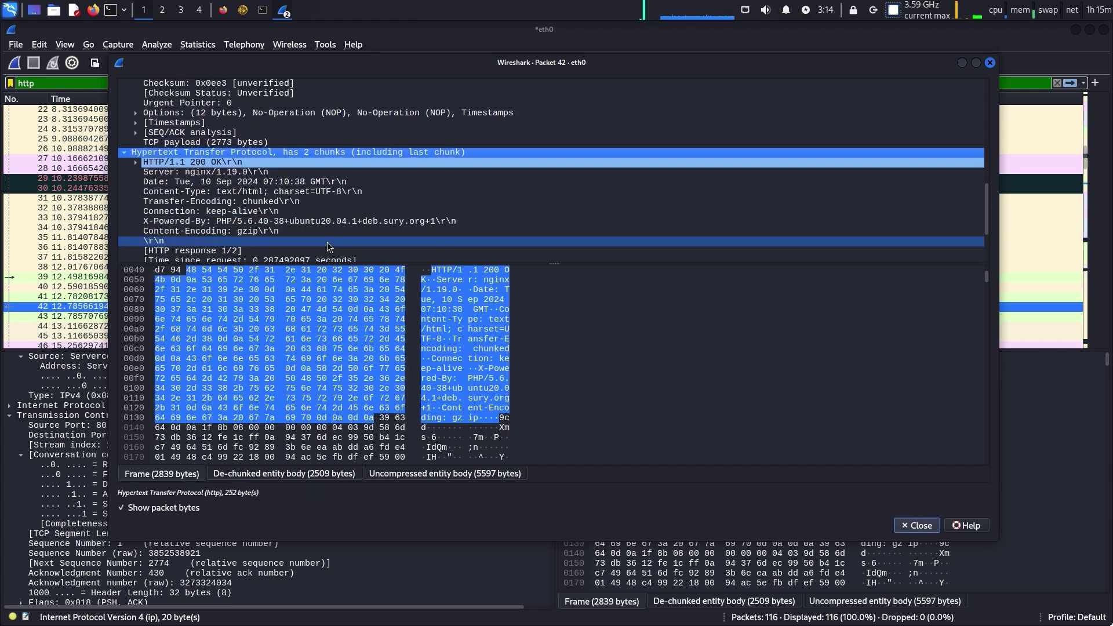
scroll(327, 242, "down", 1)
scroll(324, 240, "down", 2)
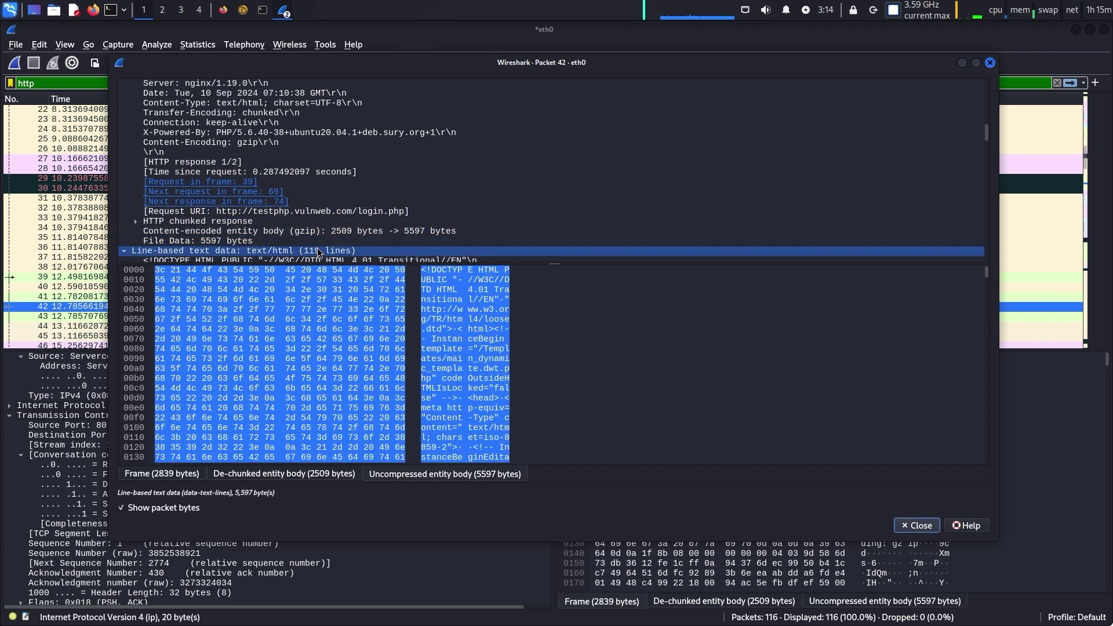
double_click(318, 251)
Read through the returned HTML: html, head, meta Content-Type, script and reload function lines
scroll(317, 250, "down", 1)
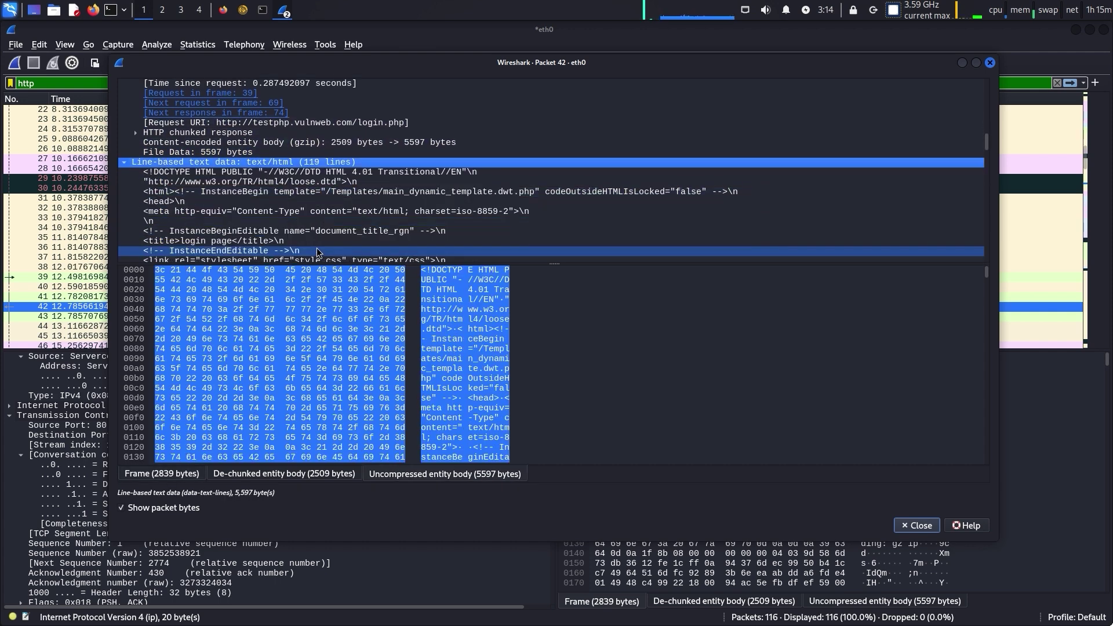
left_click(232, 202)
left_click(238, 193)
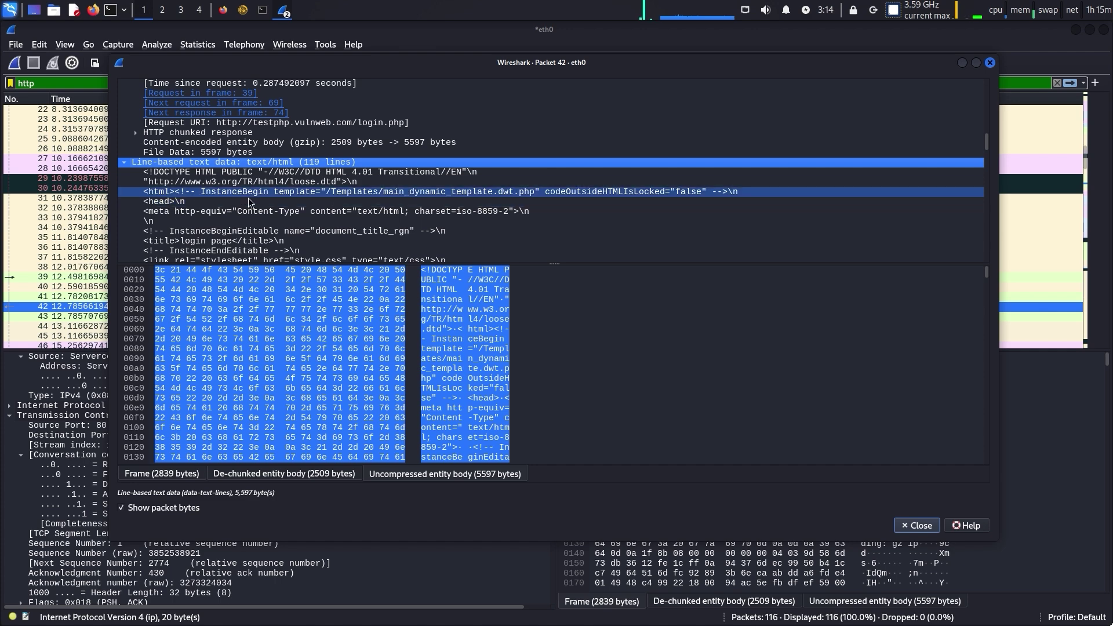
left_click(252, 201)
left_click(263, 211)
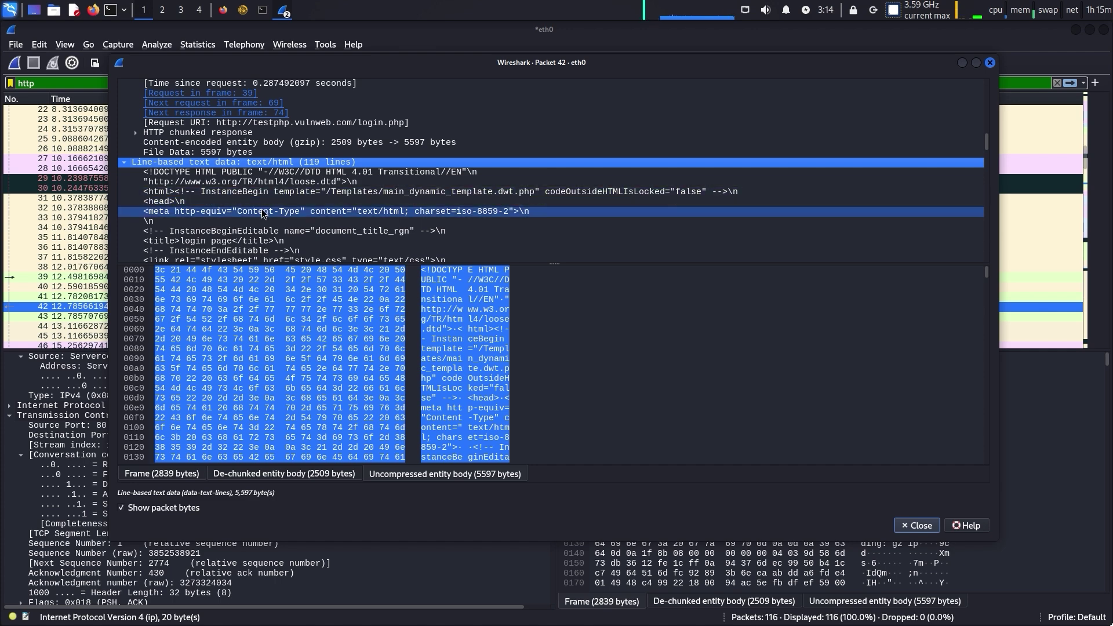
scroll(263, 214, "down", 1)
left_click(264, 211)
scroll(266, 212, "down", 1)
left_click(265, 211)
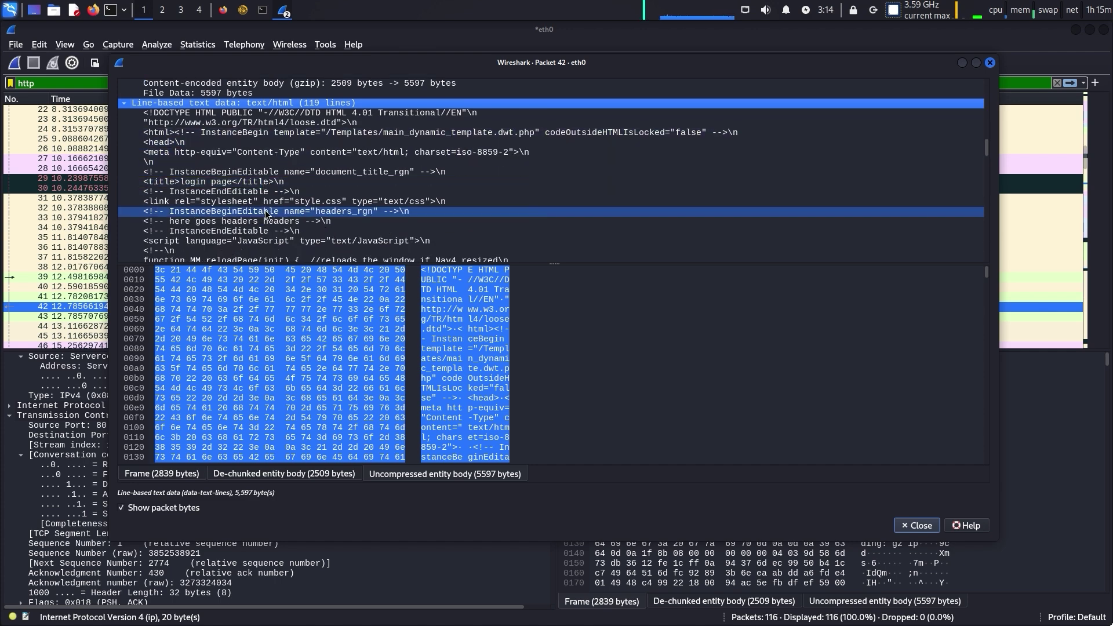
scroll(265, 212, "down", 1)
left_click(265, 211)
scroll(265, 213, "down", 2)
left_click(266, 211)
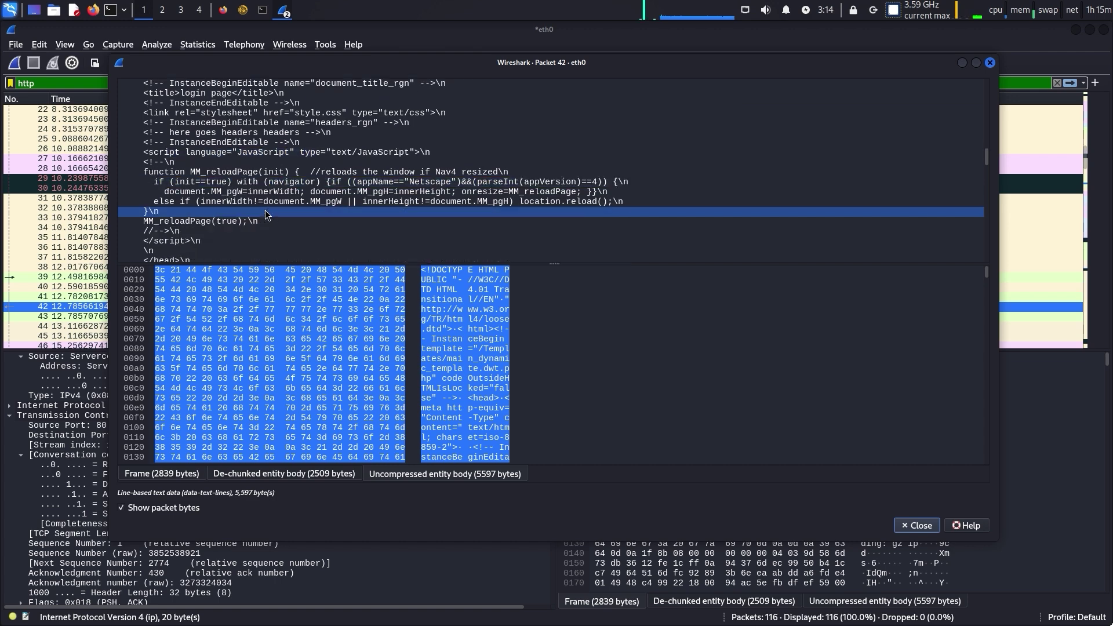
scroll(265, 212, "down", 6)
Review packet 42's TCP, IPv4 and Ethernet source fields, then close its window
scroll(275, 205, "up", 5)
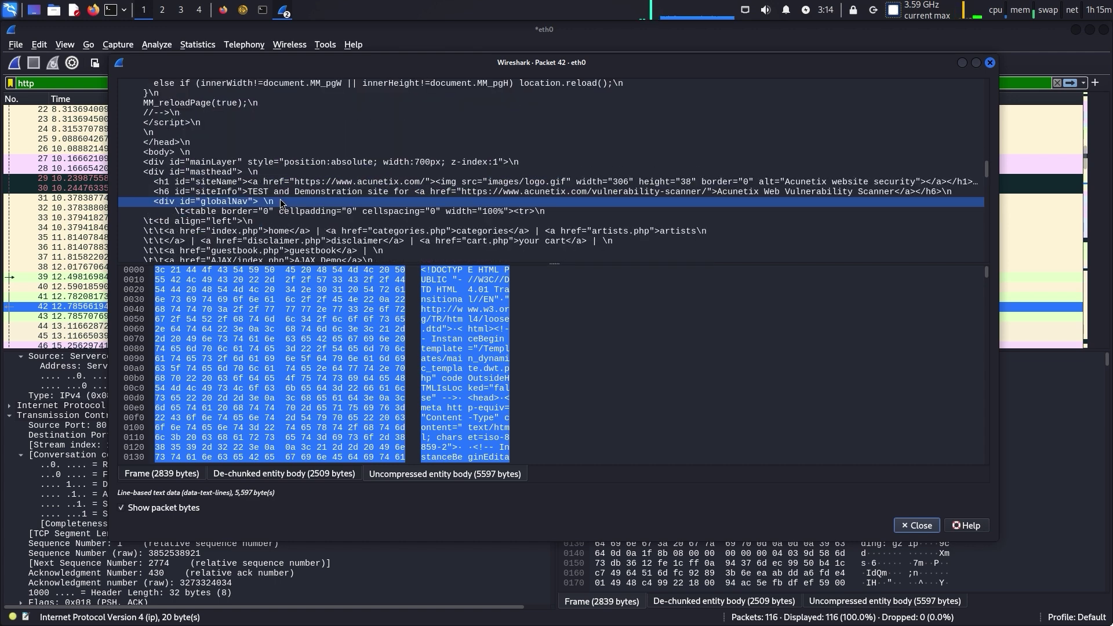
scroll(279, 201, "up", 14)
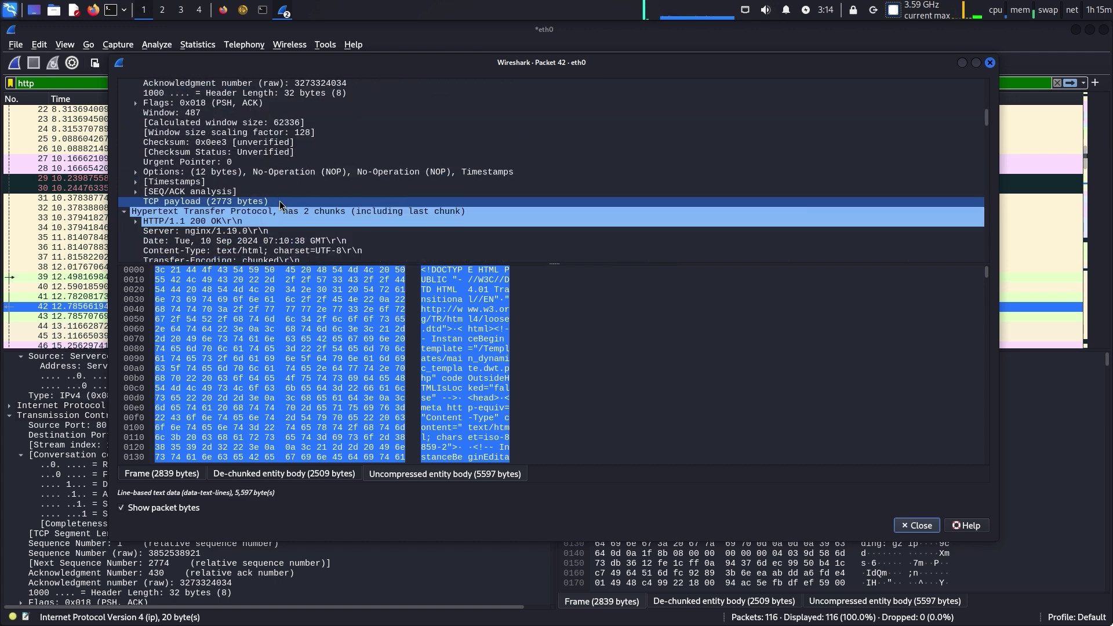
scroll(280, 204, "up", 8)
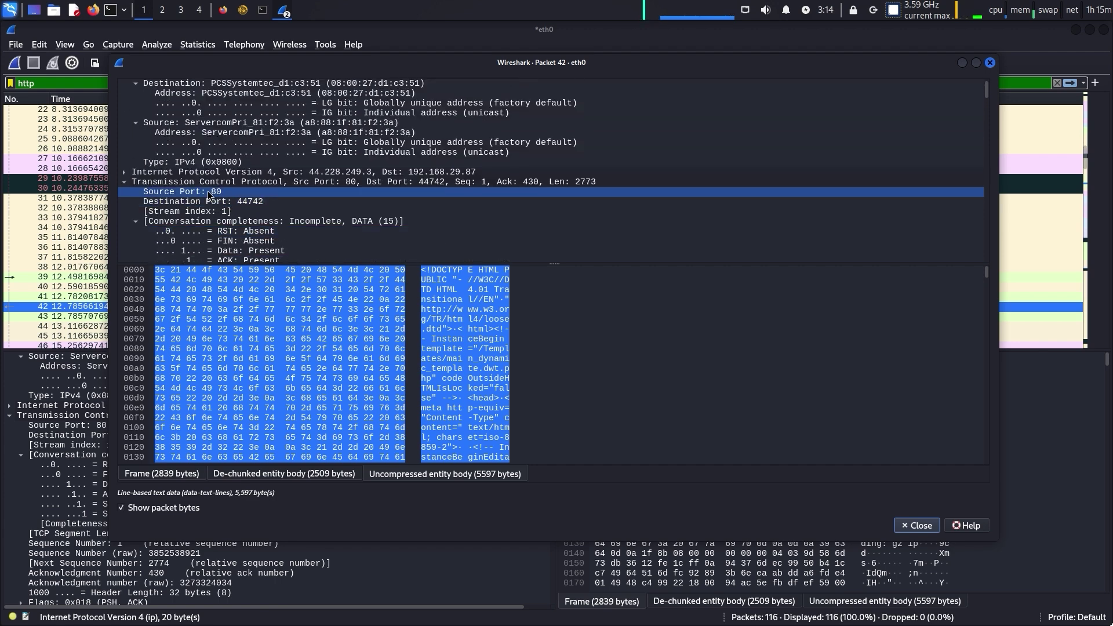
left_click(206, 183)
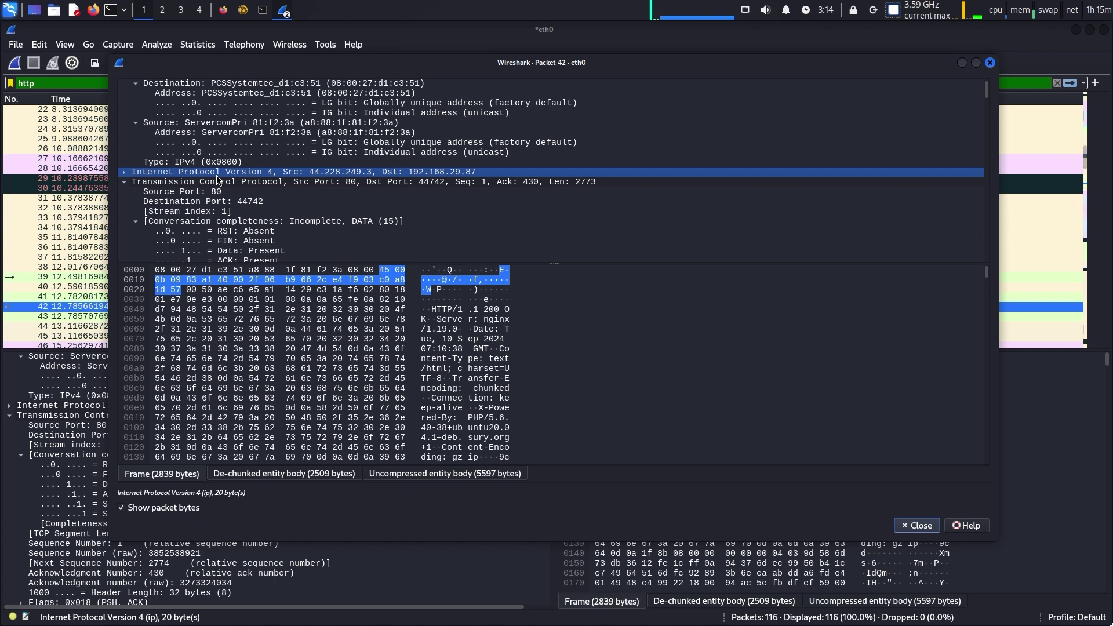
double_click(131, 174)
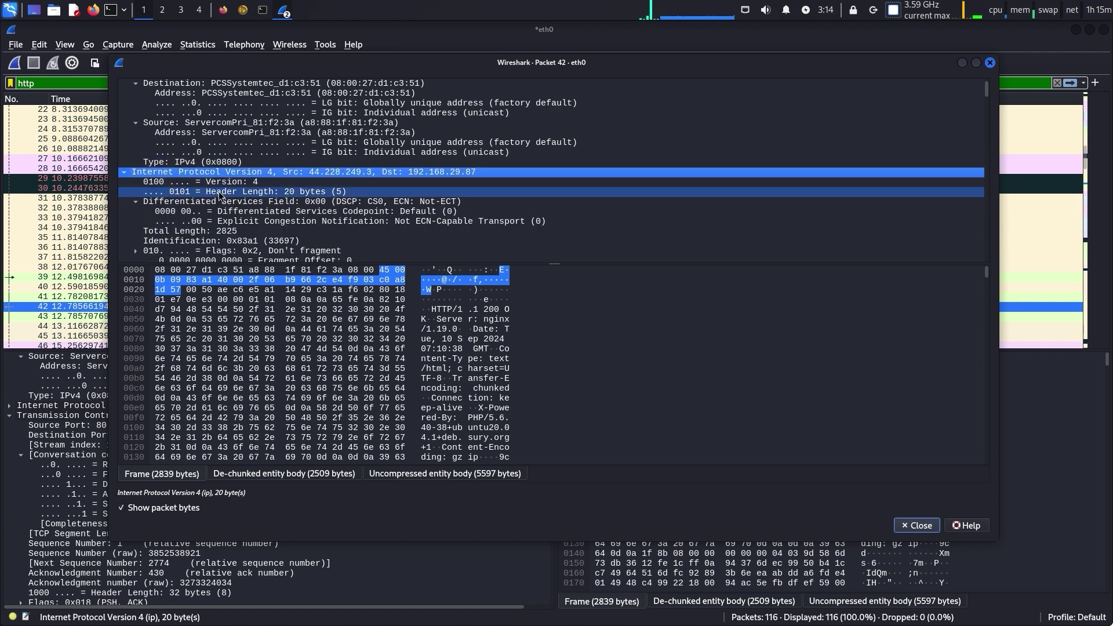
scroll(228, 200, "up", 1)
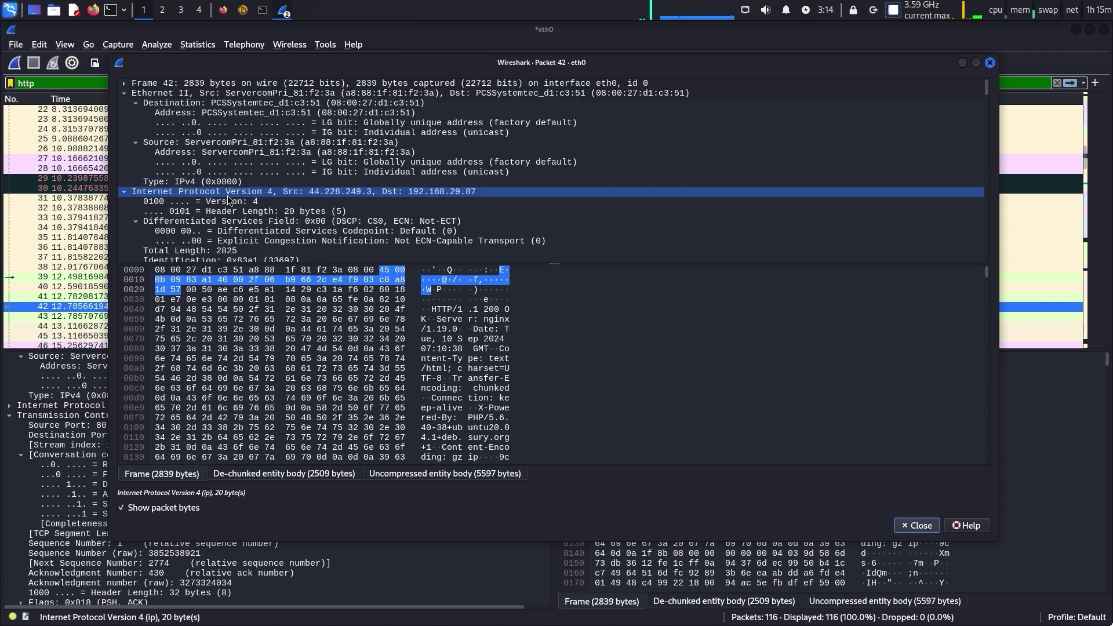
left_click(146, 146)
left_click(138, 144)
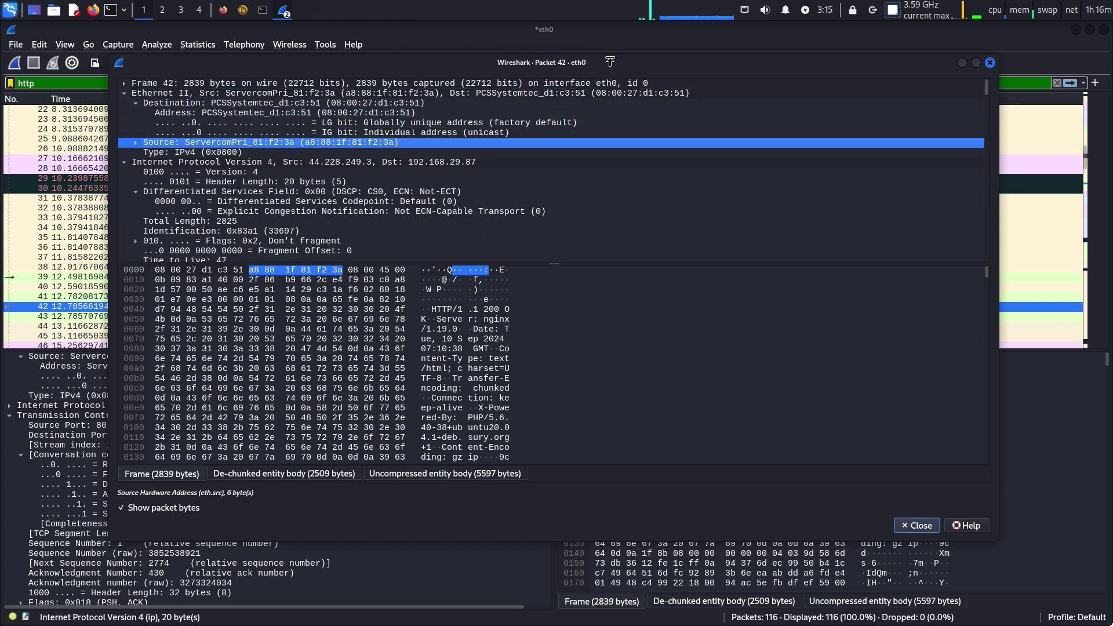
left_click(989, 62)
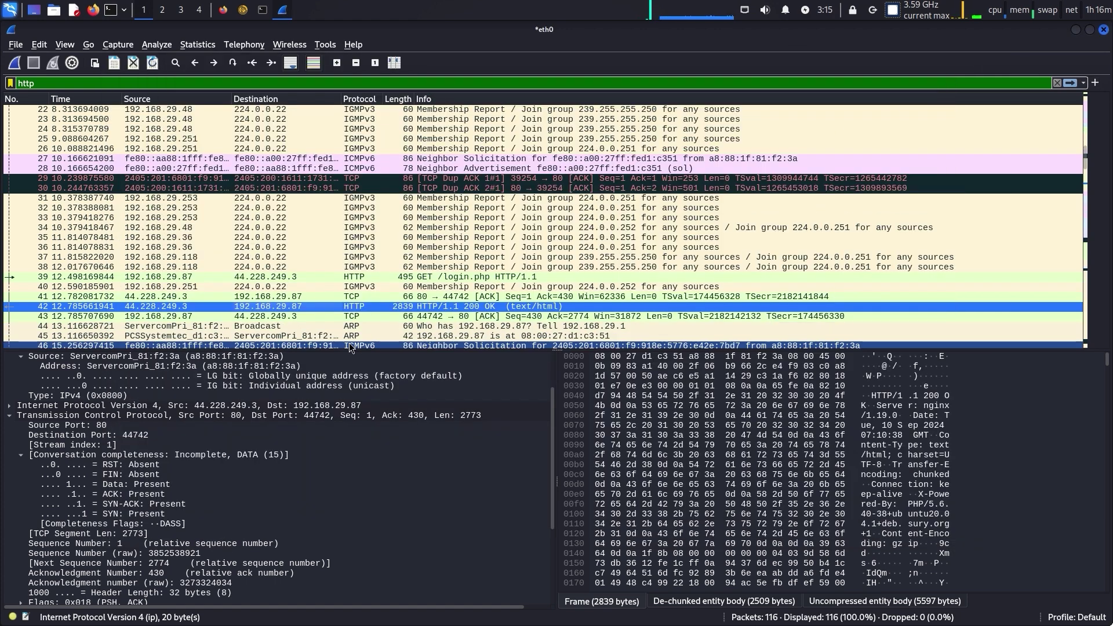
Open POST /userinfo.php packet 69 separately and expand its HTML Form URL Encoded data
scroll(404, 305, "down", 2)
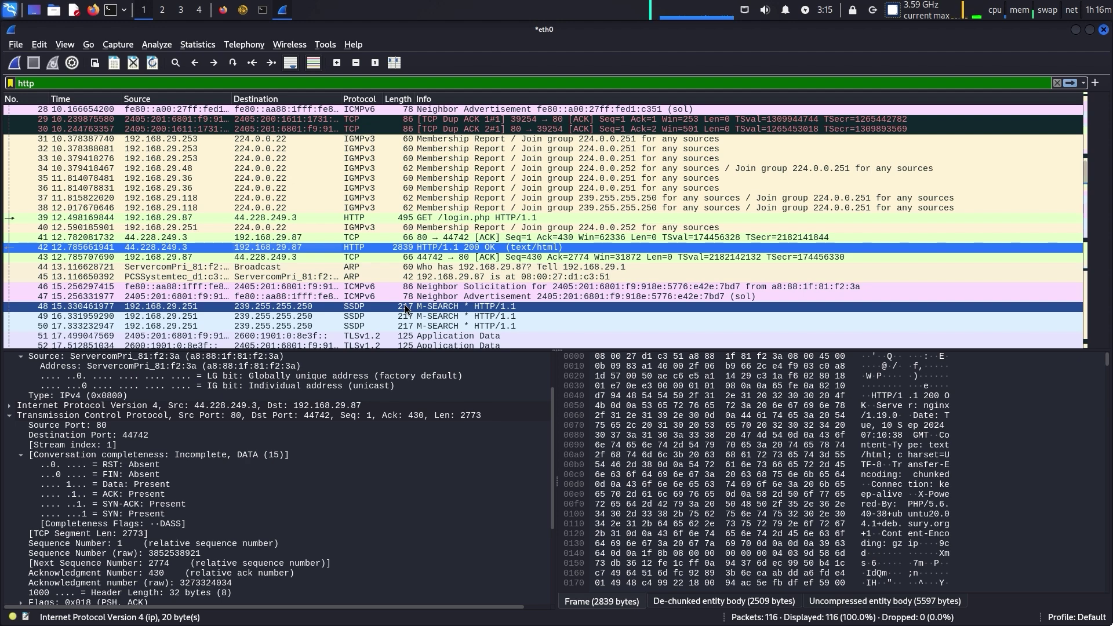
scroll(404, 310, "down", 6)
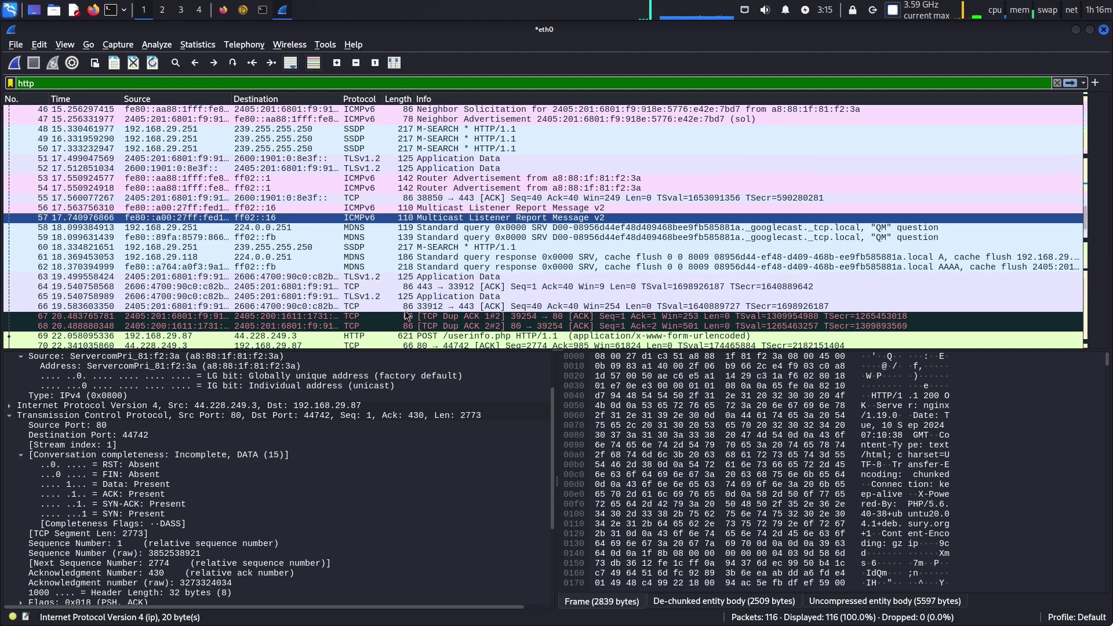
scroll(406, 316, "down", 4)
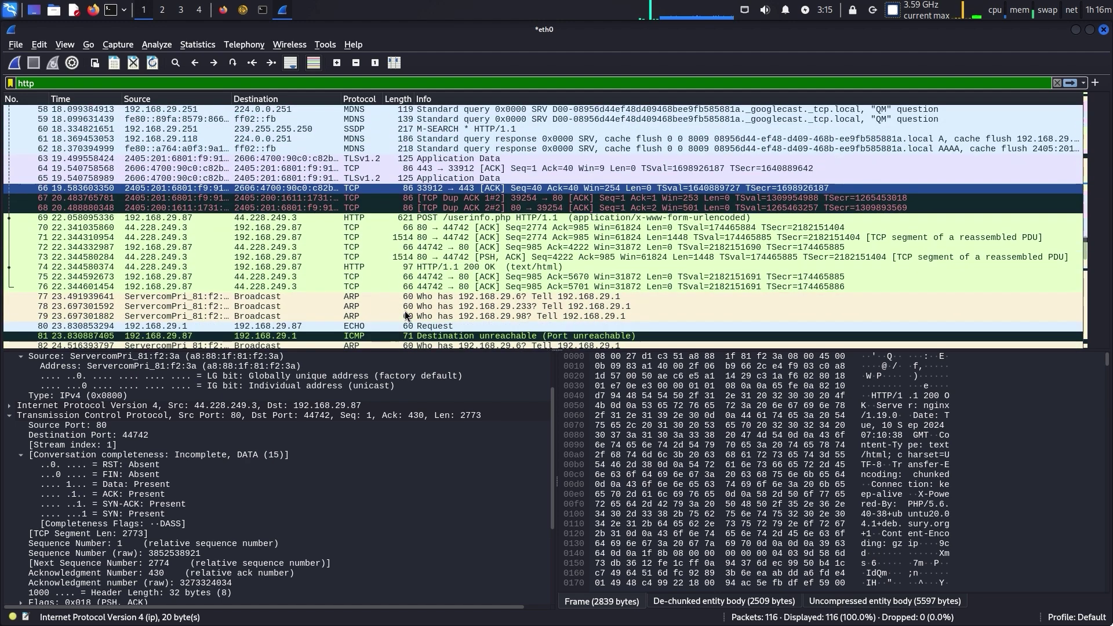
double_click(402, 219)
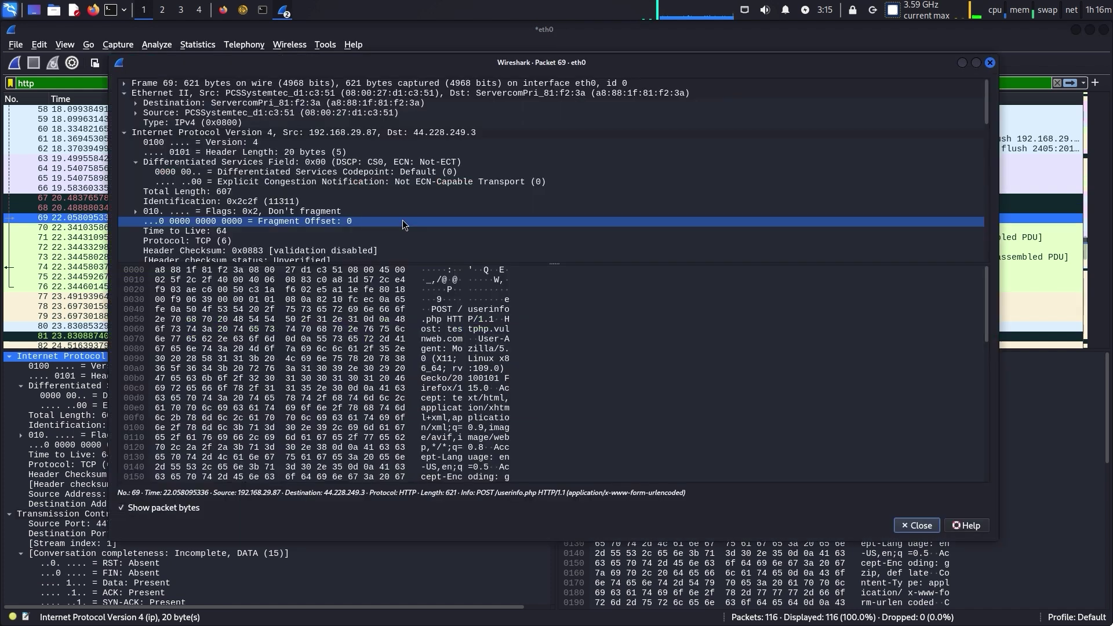
scroll(404, 221, "down", 8)
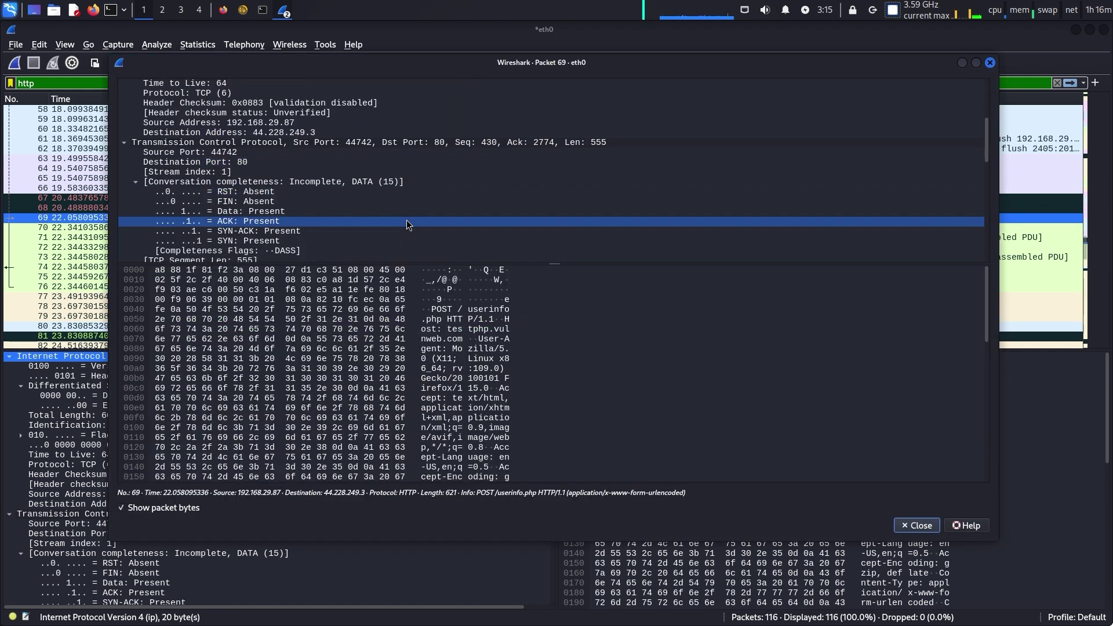
scroll(407, 223, "down", 10)
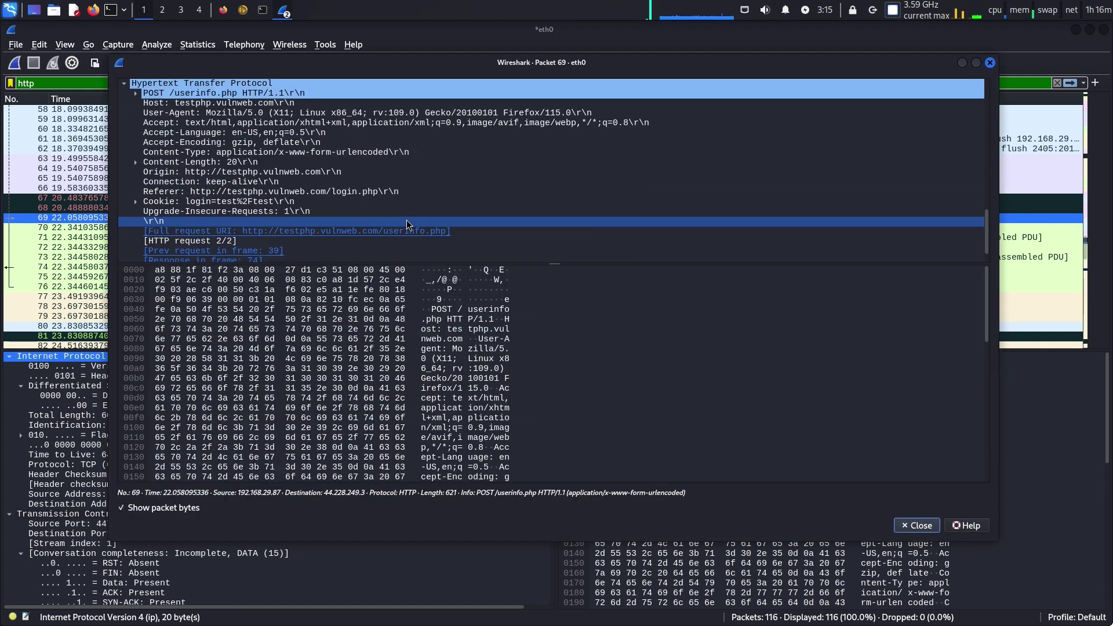
scroll(406, 224, "down", 1)
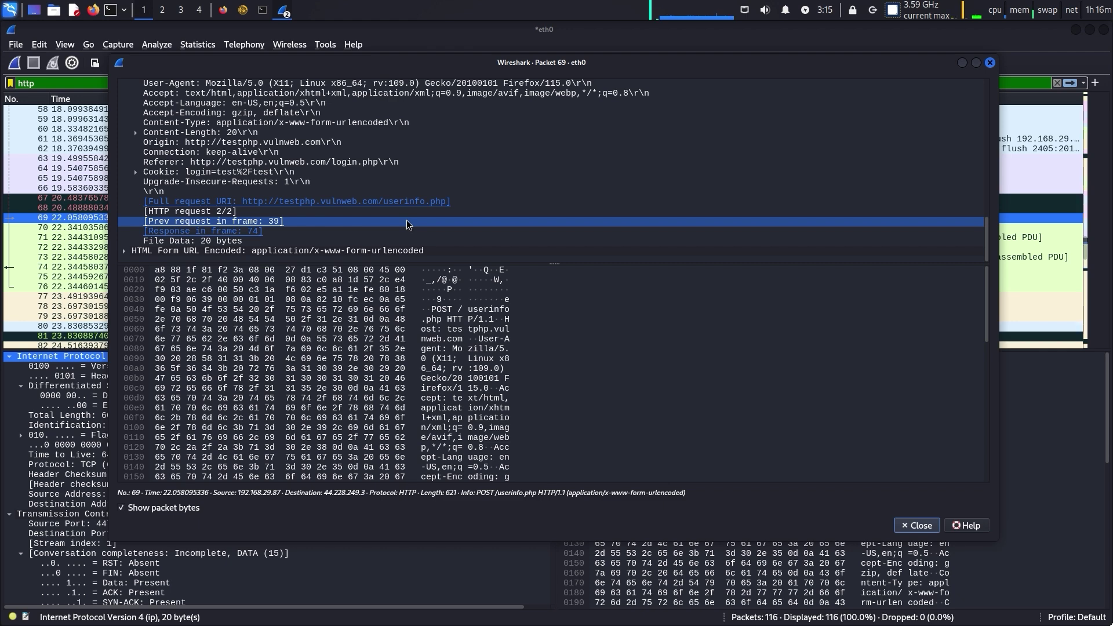
left_click(399, 250)
double_click(284, 250)
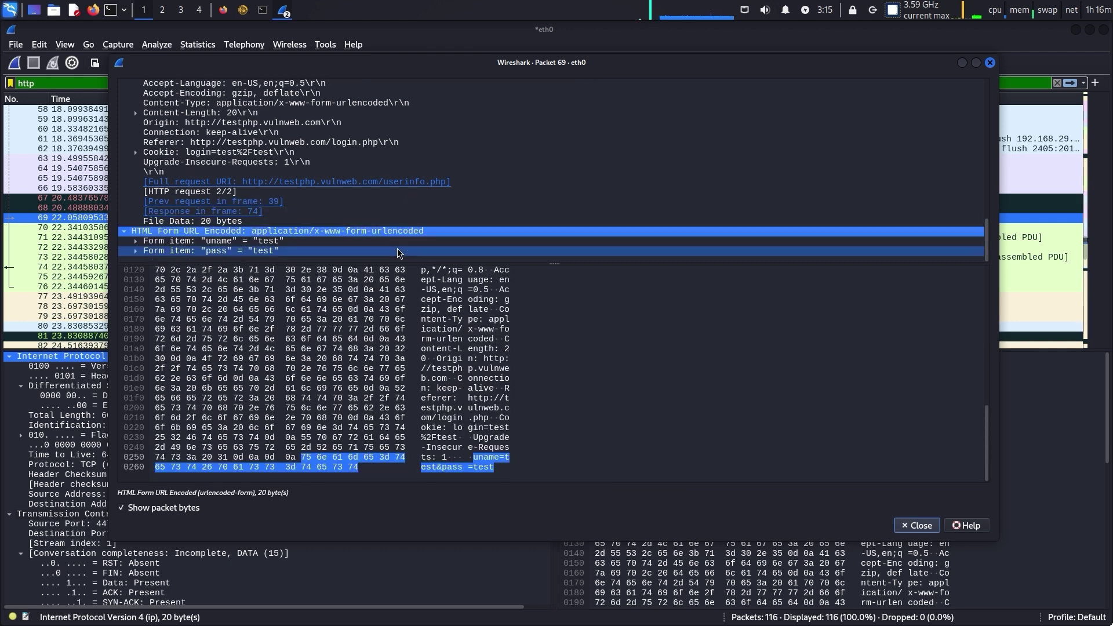
Inspect the uname form item's key and value bytes, then close packet 69's window
left_click(321, 242)
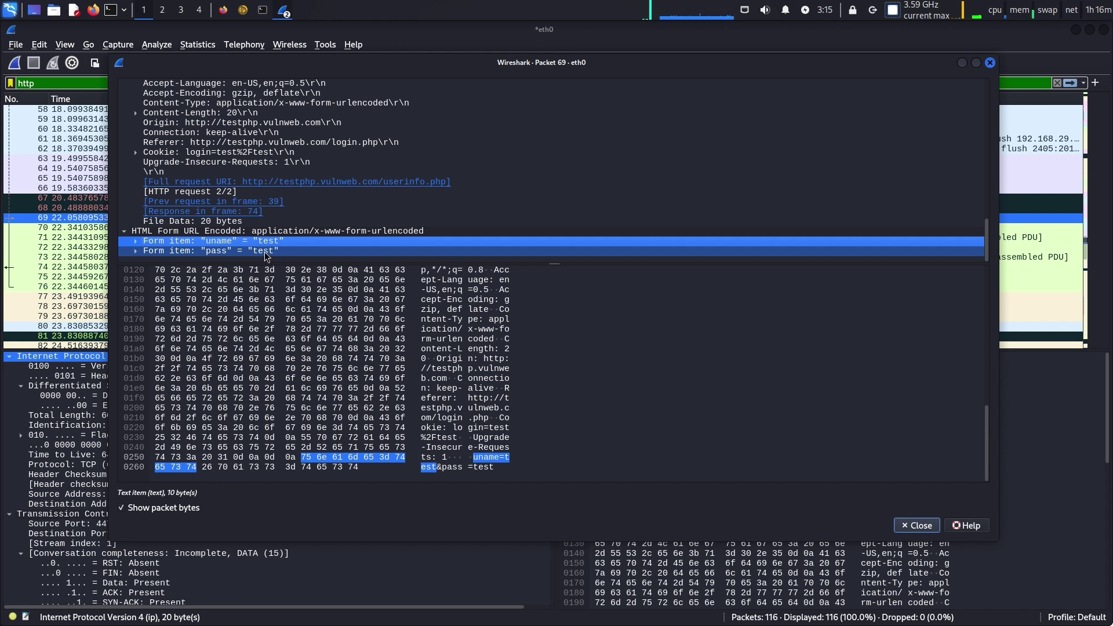
left_click(135, 242)
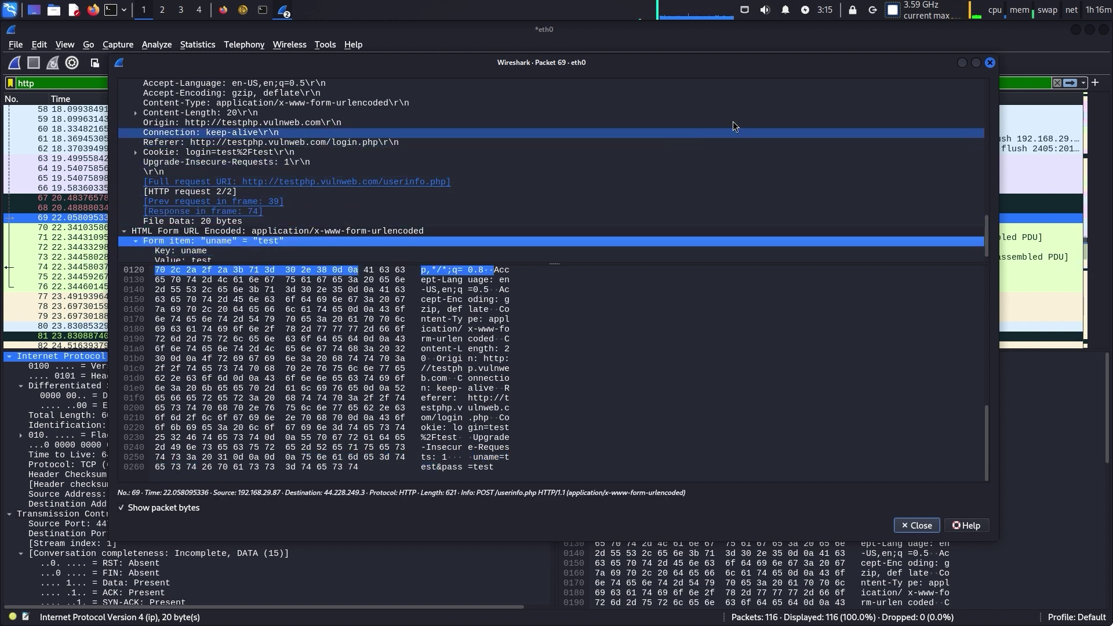
scroll(989, 240, "down", 1)
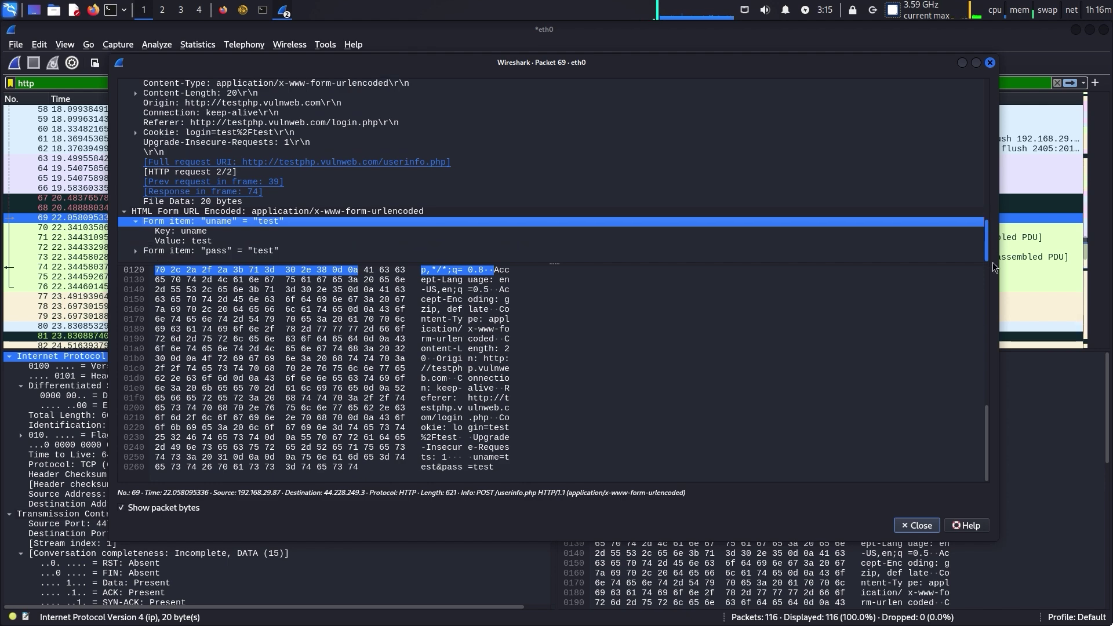
left_click(169, 231)
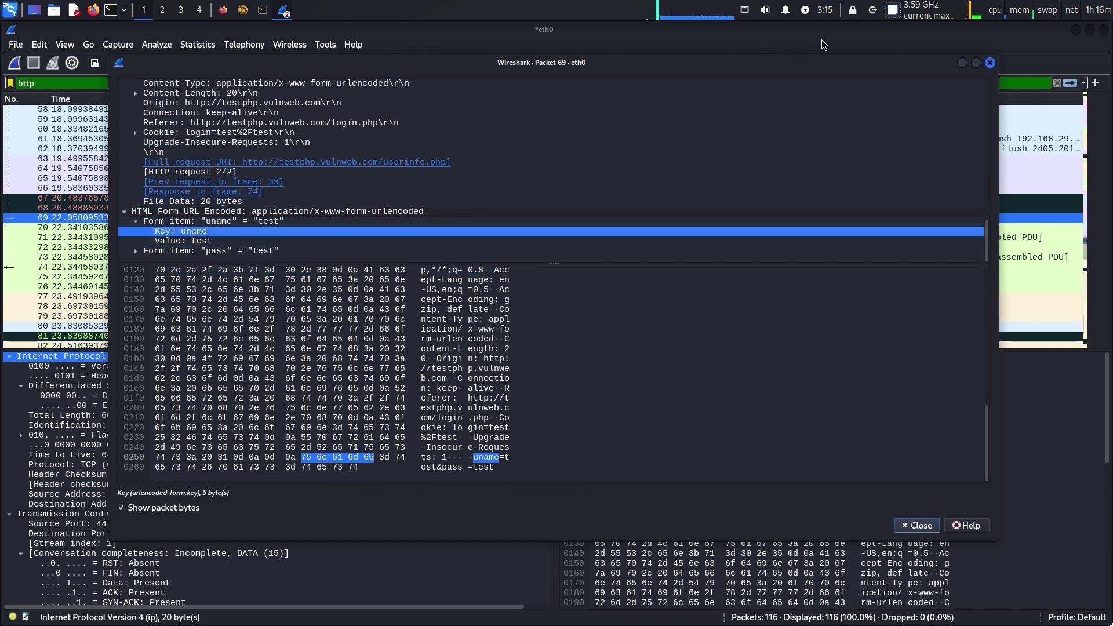
left_click(990, 62)
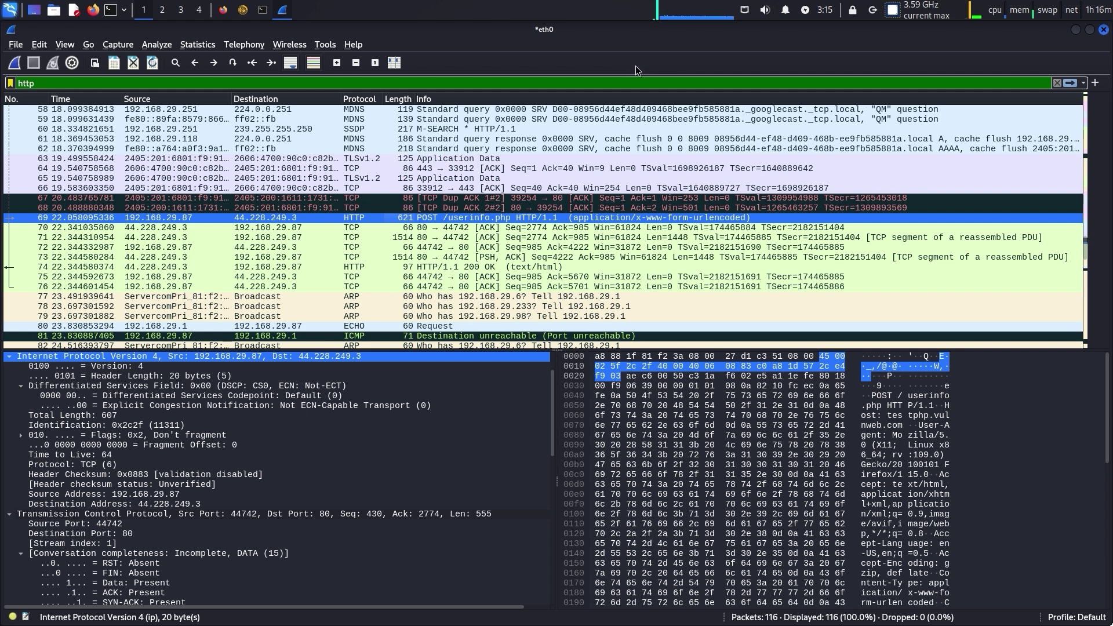
Overwrite the http display filter, fixing stray characters until the expression reads tcp
scroll(634, 231, "down", 12)
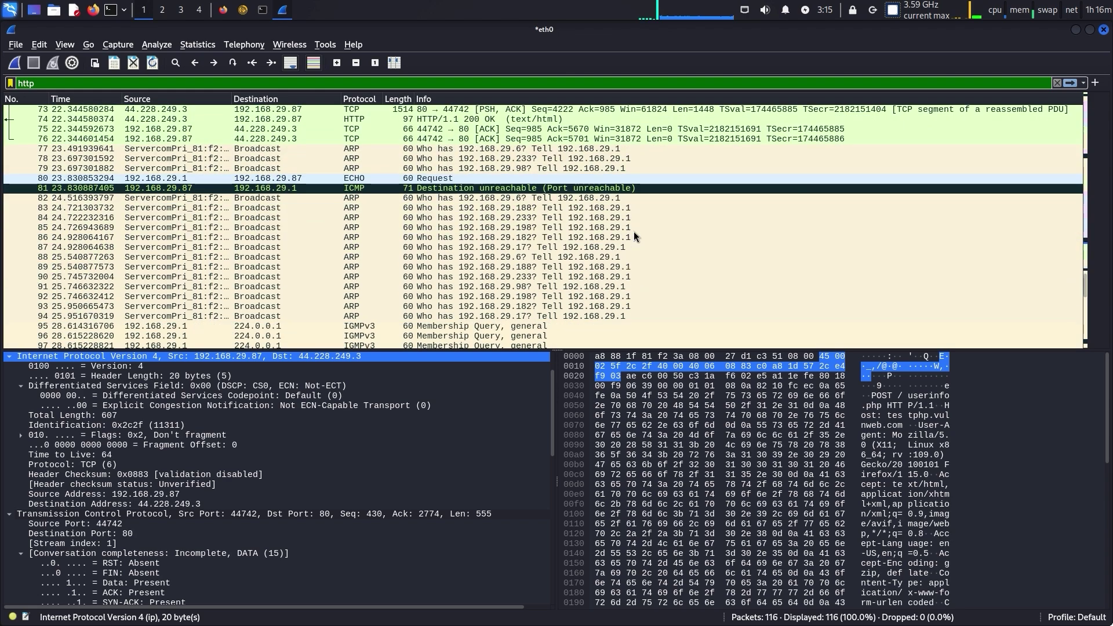
scroll(624, 235, "up", 20)
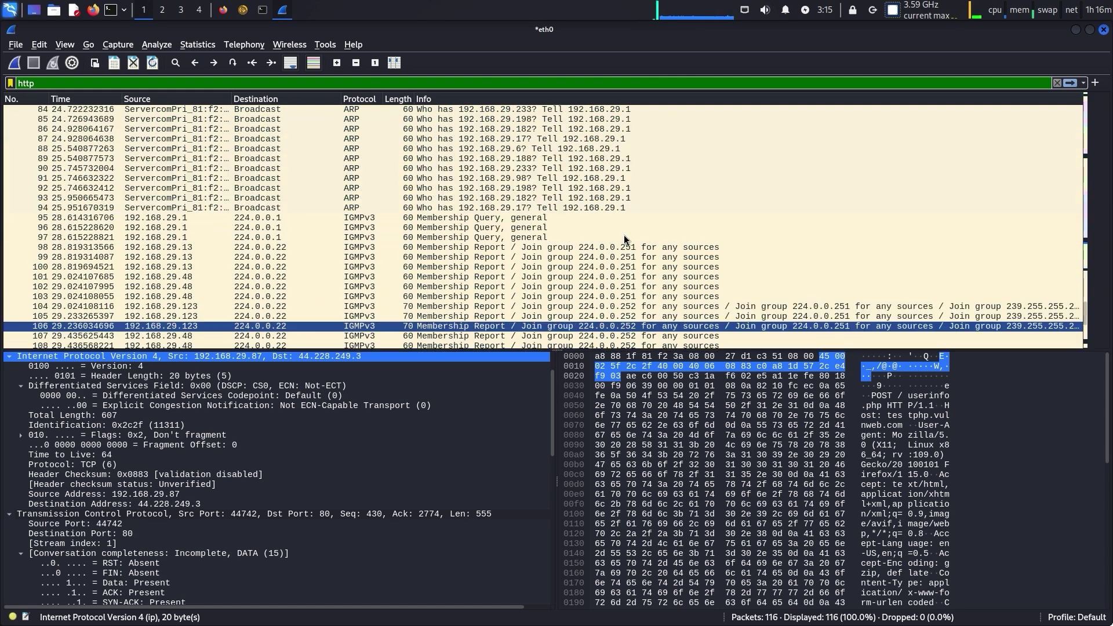
scroll(624, 234, "up", 8)
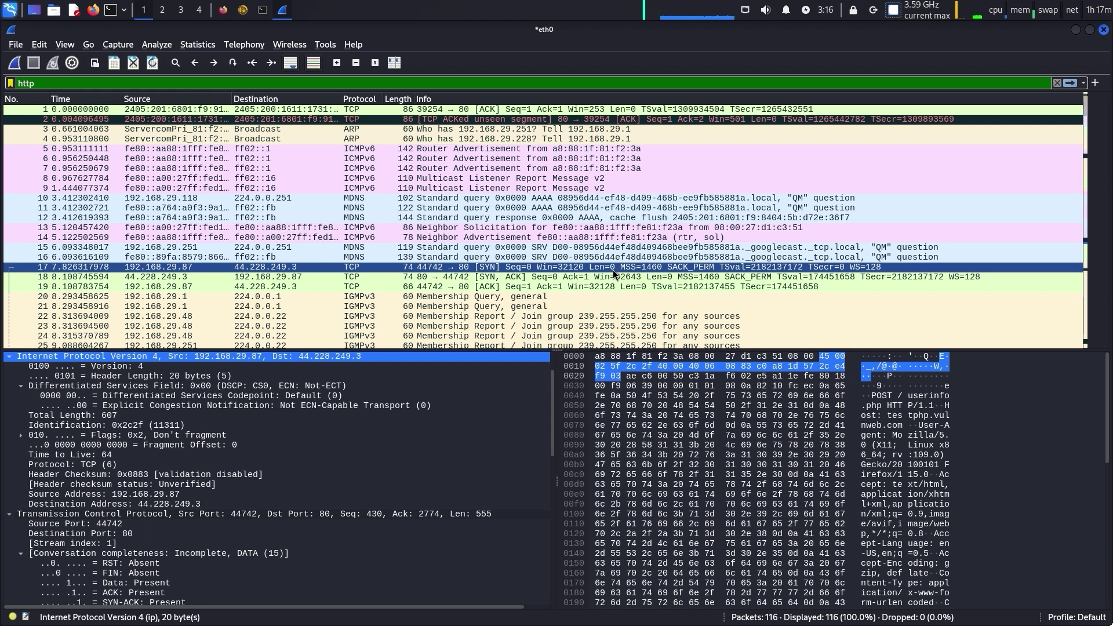
double_click(226, 87)
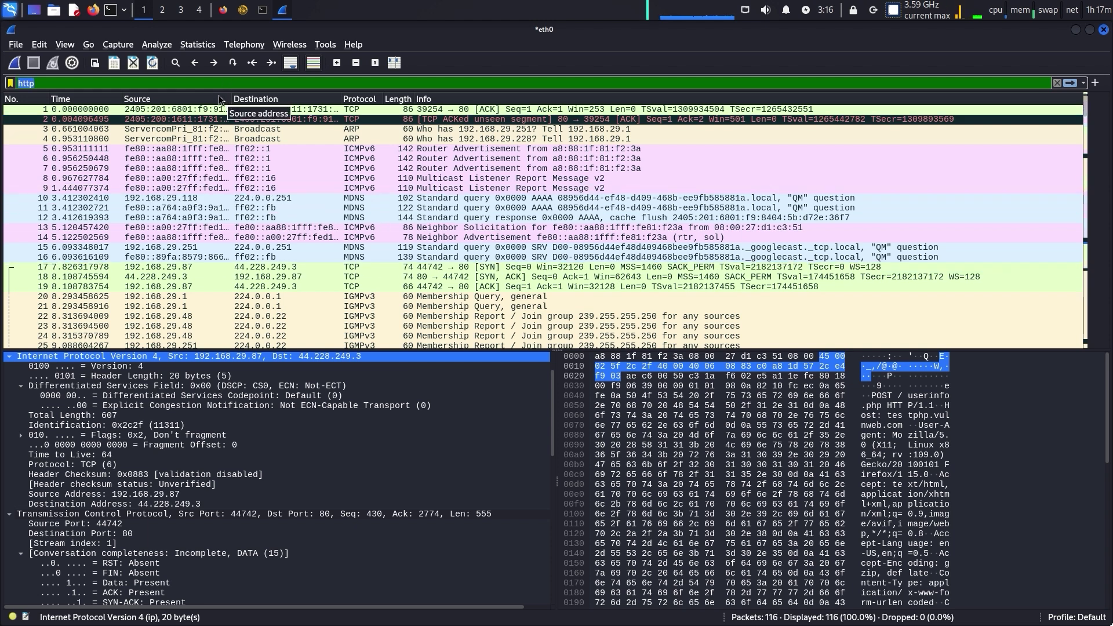
left_click(215, 86)
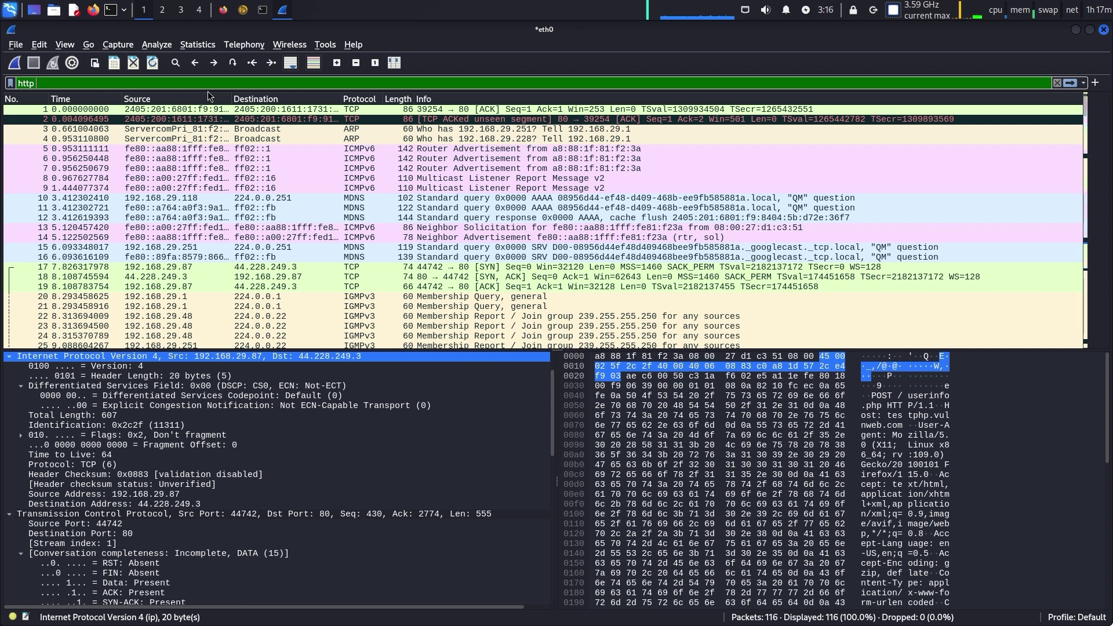
type("-st")
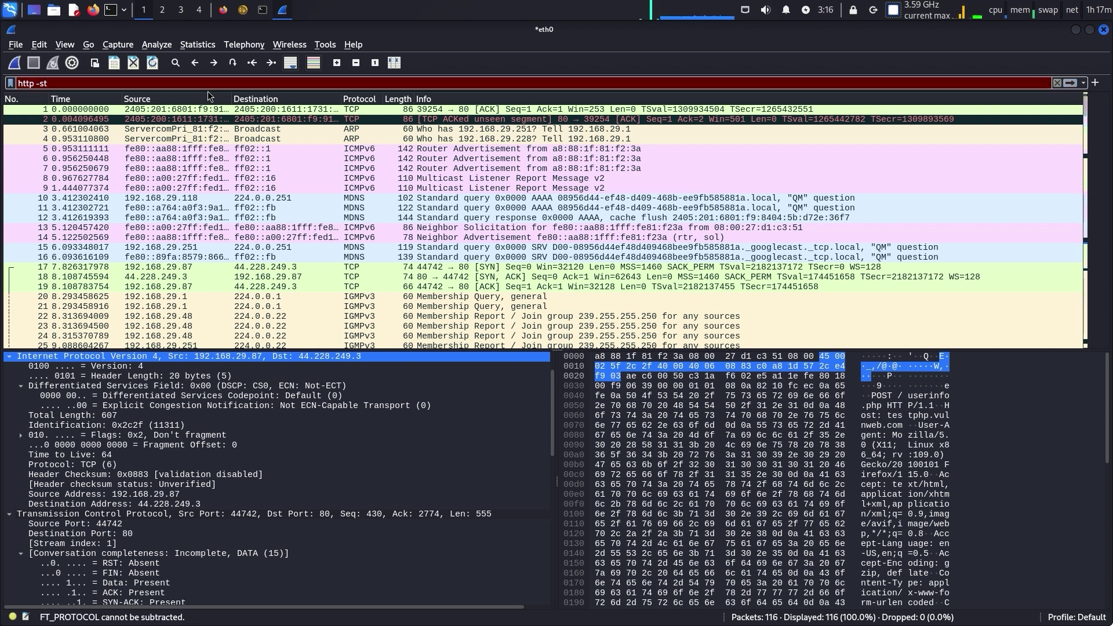
type("T")
key("Left")
key("Left")
key("BackSpace")
key("BackSpace")
key("BackSpace")
key("BackSpace")
key("BackSpace")
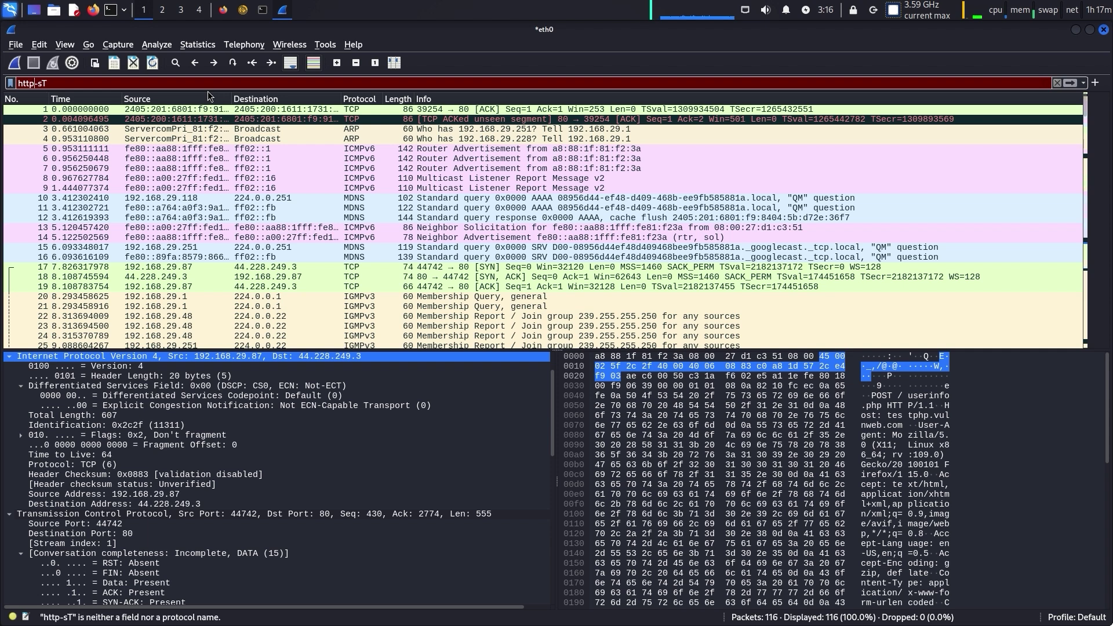
type("T")
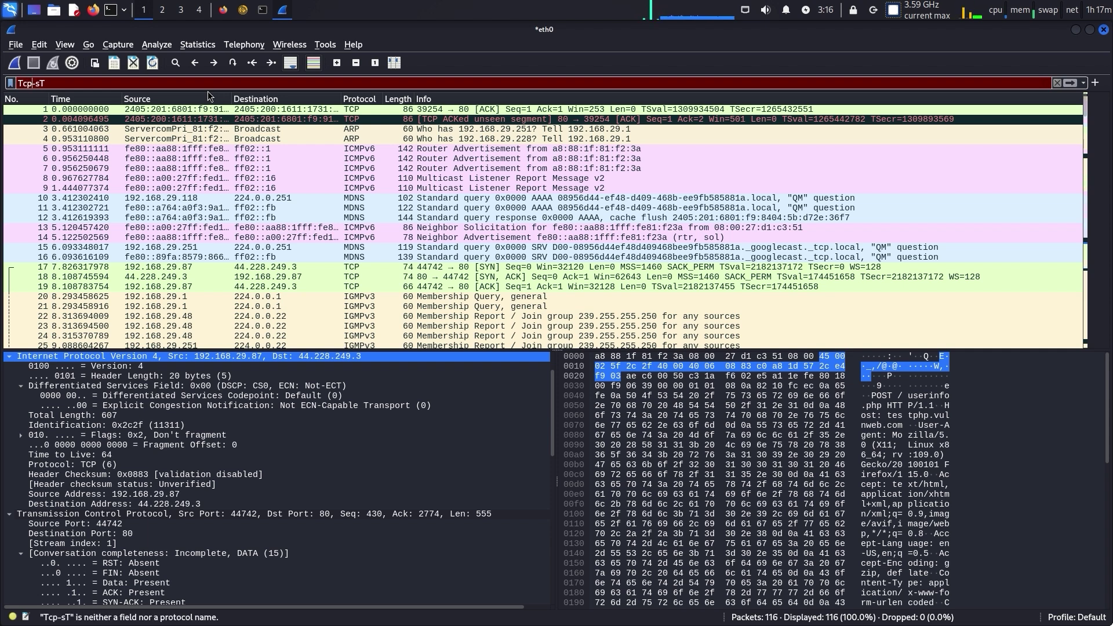
key("BackSpace")
type("tcp")
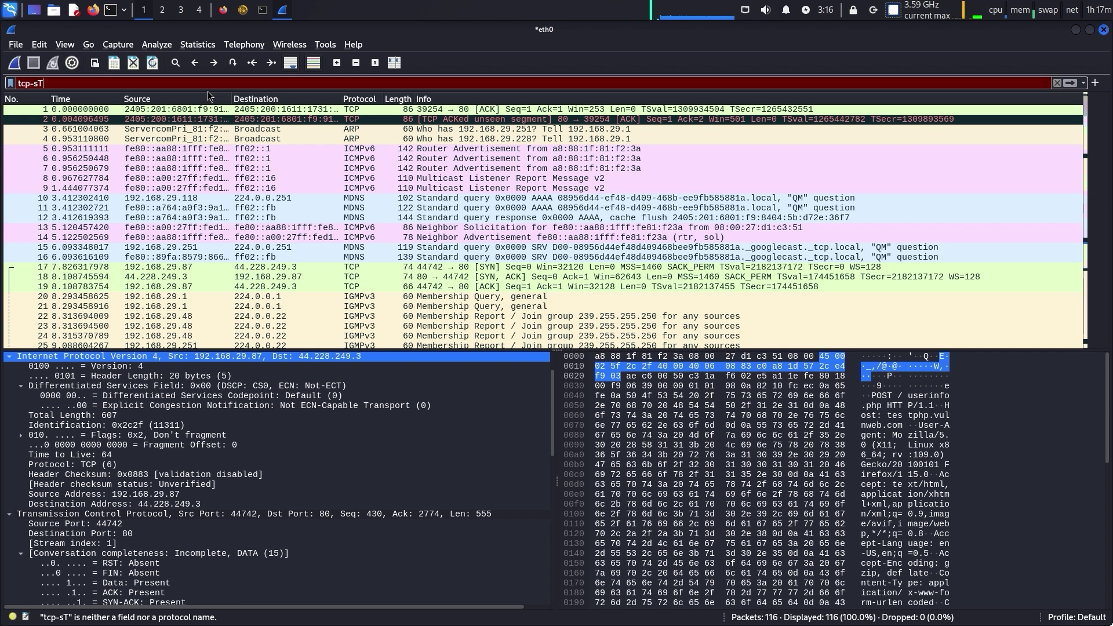
key("Delete")
key("Delete")
key("Delete")
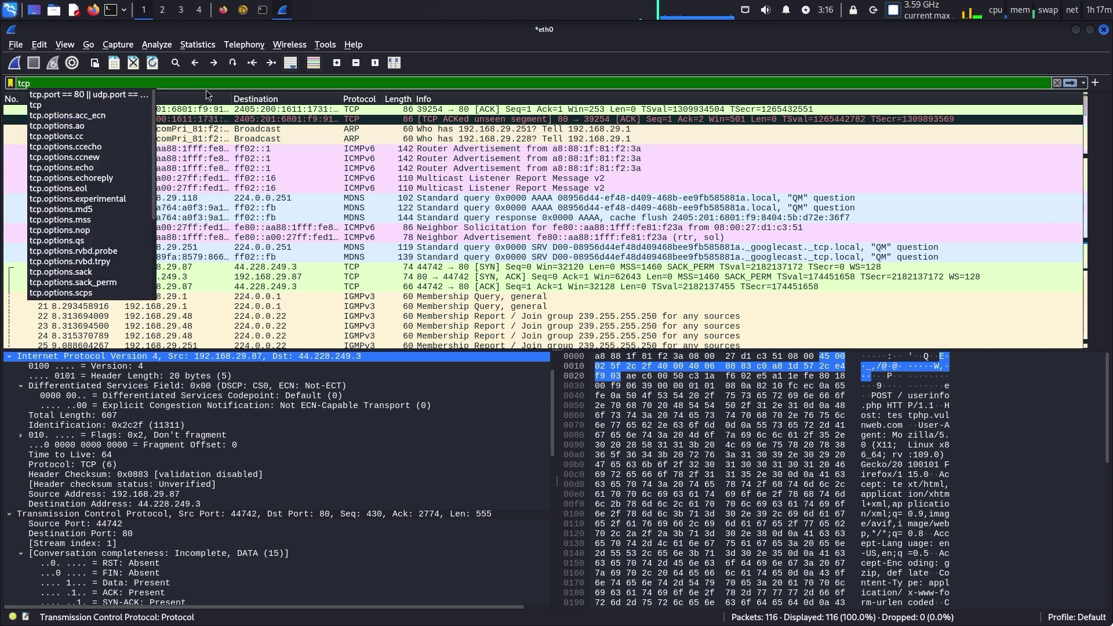
Choose the tcp.port == 80 || udp.port == 80 filter and step through packets to an MDNS response
left_click(127, 94)
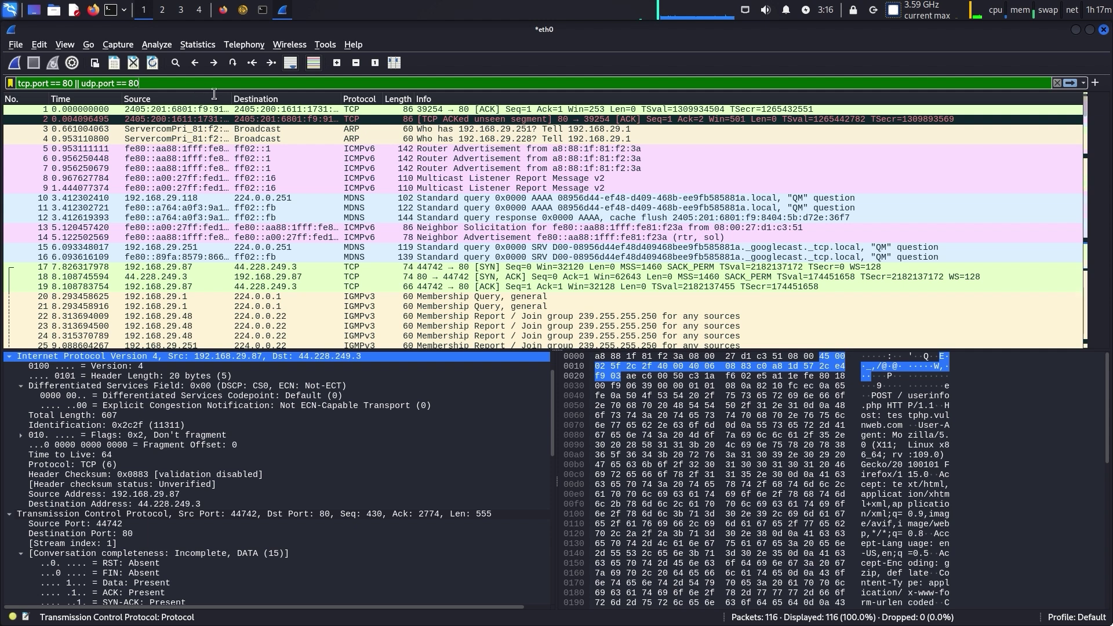
left_click(291, 150)
left_click_drag(336, 227, 510, 218)
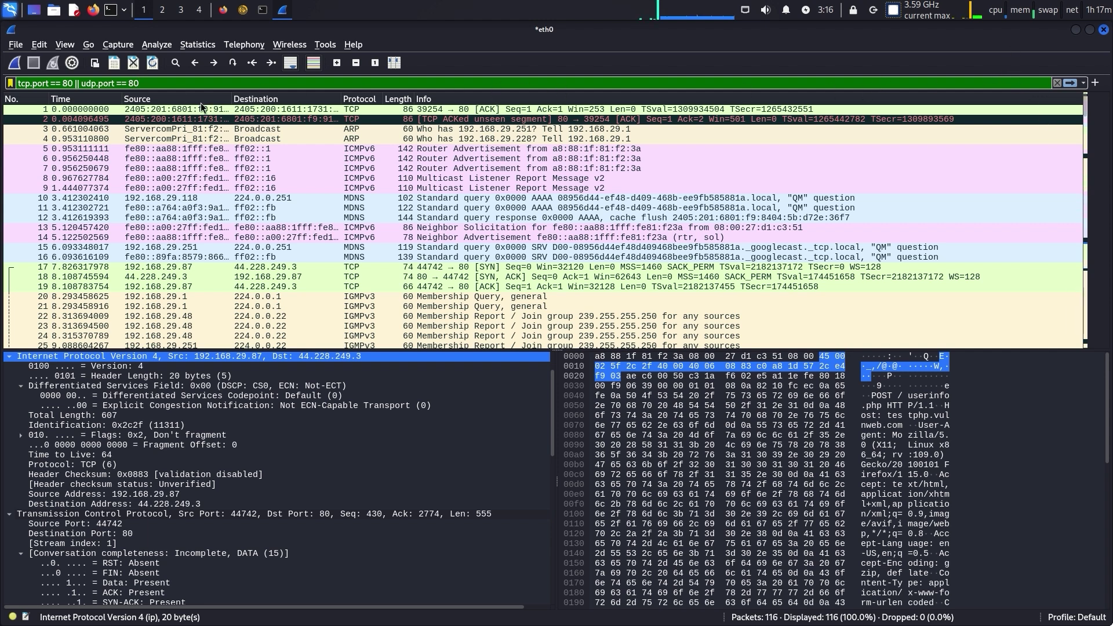
right_click(148, 76)
key("Escape")
Inspect Router Advertisement packet 5 and a membership query, highlighting ECN and source hardware address bytes
left_click(232, 148)
scroll(484, 239, "down", 6)
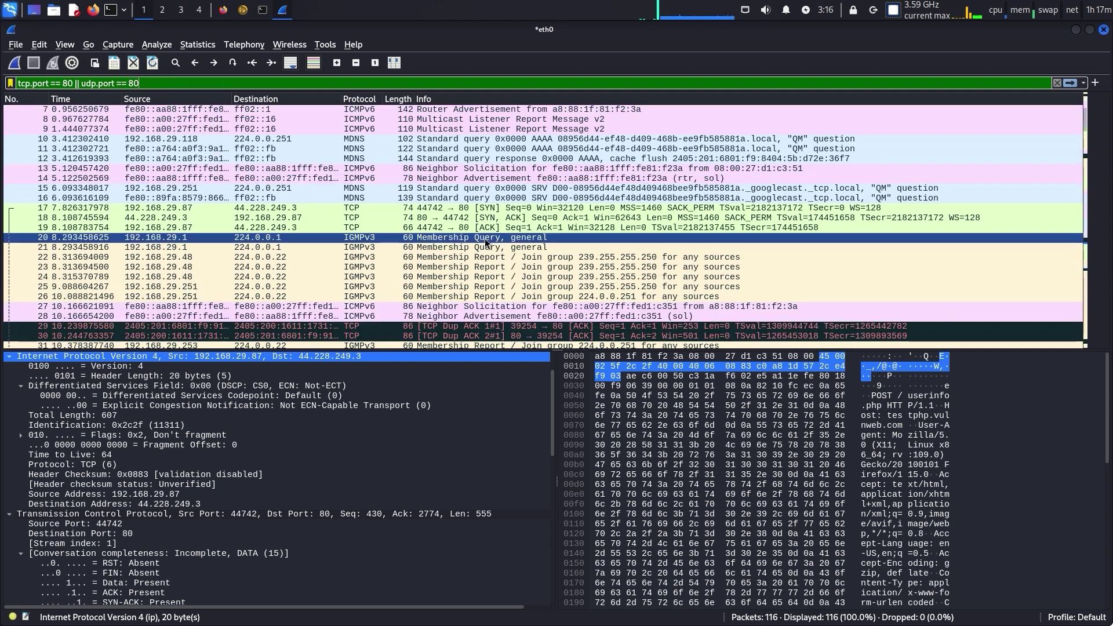
left_click(485, 238)
scroll(487, 246, "down", 2)
left_click(464, 404)
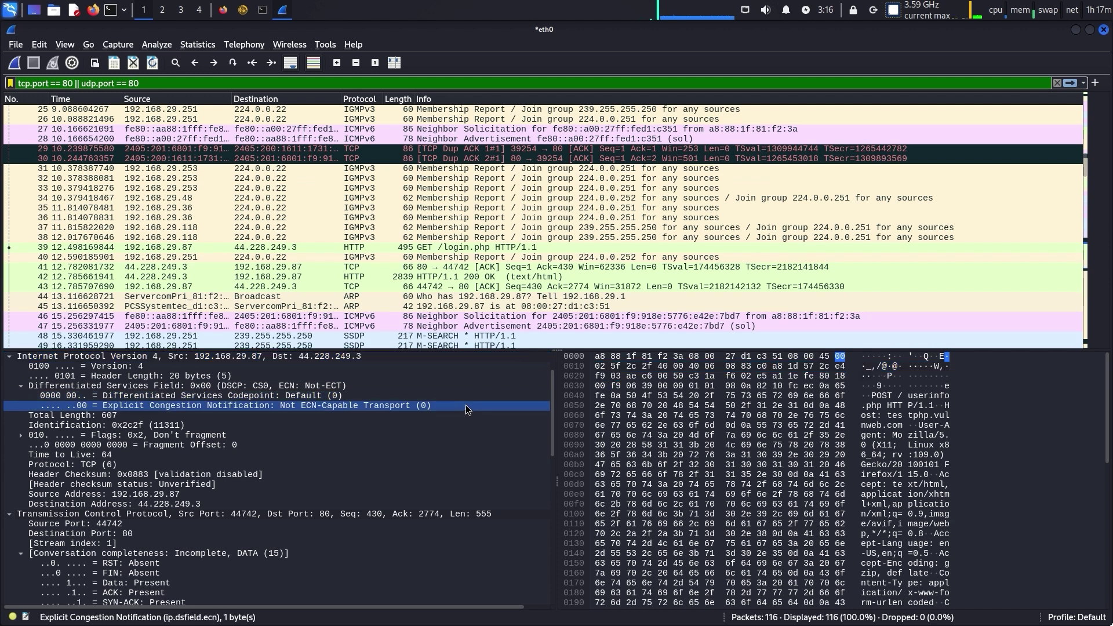
left_click_drag(551, 389, 505, 387)
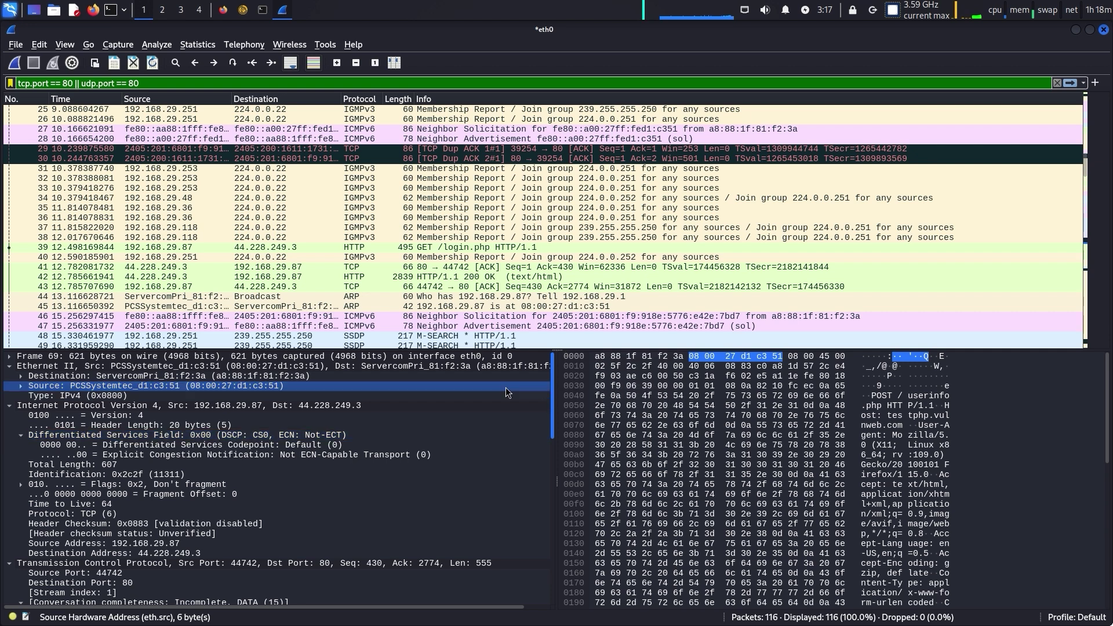
left_click(258, 277)
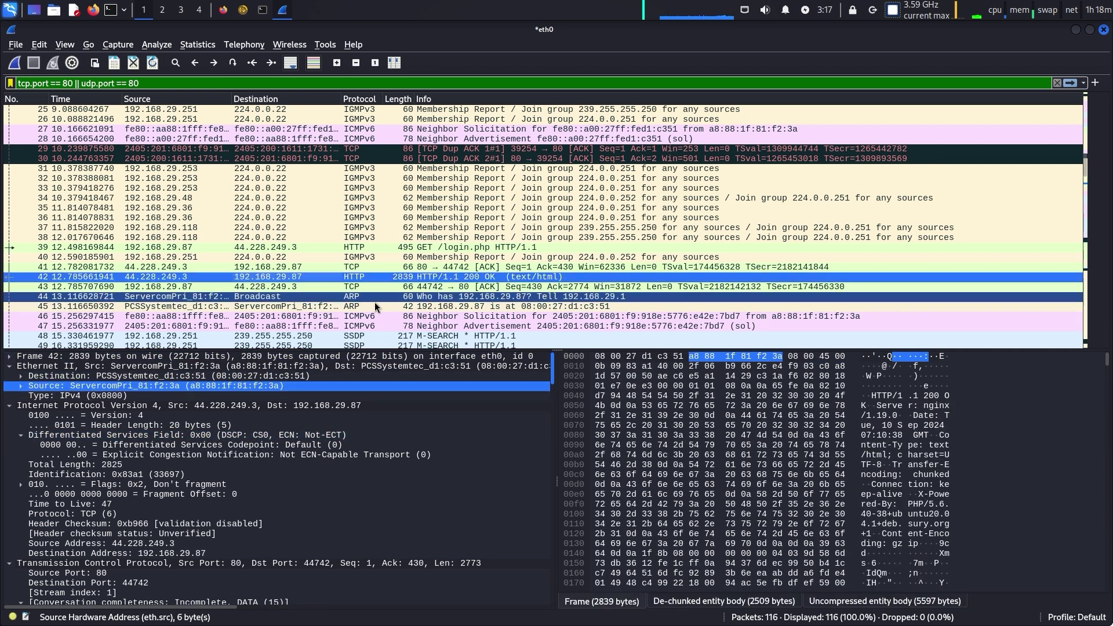
double_click(395, 279)
left_click_drag(313, 241, 328, 259)
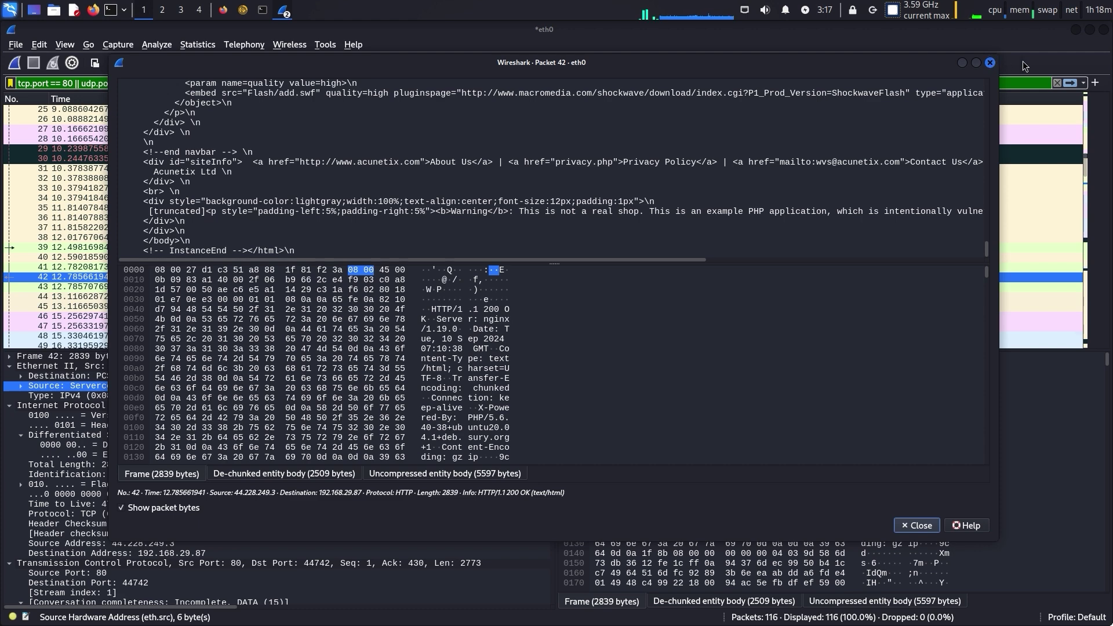
left_click(992, 63)
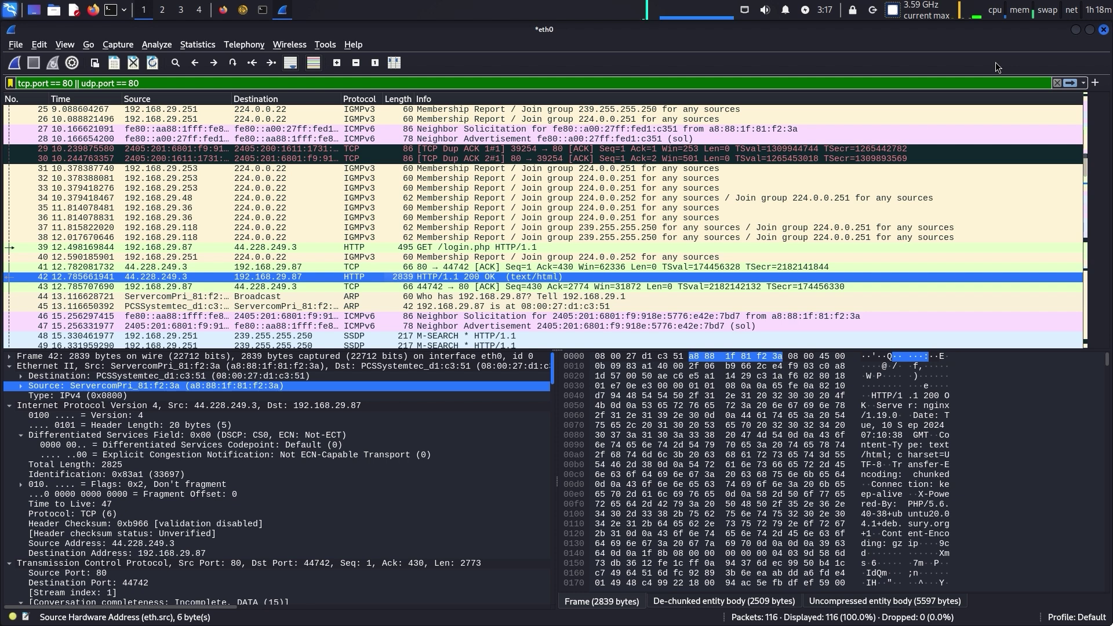
Replace the display filter text with http
key("ctrl+Home")
key("ctrl+slash")
type("r")
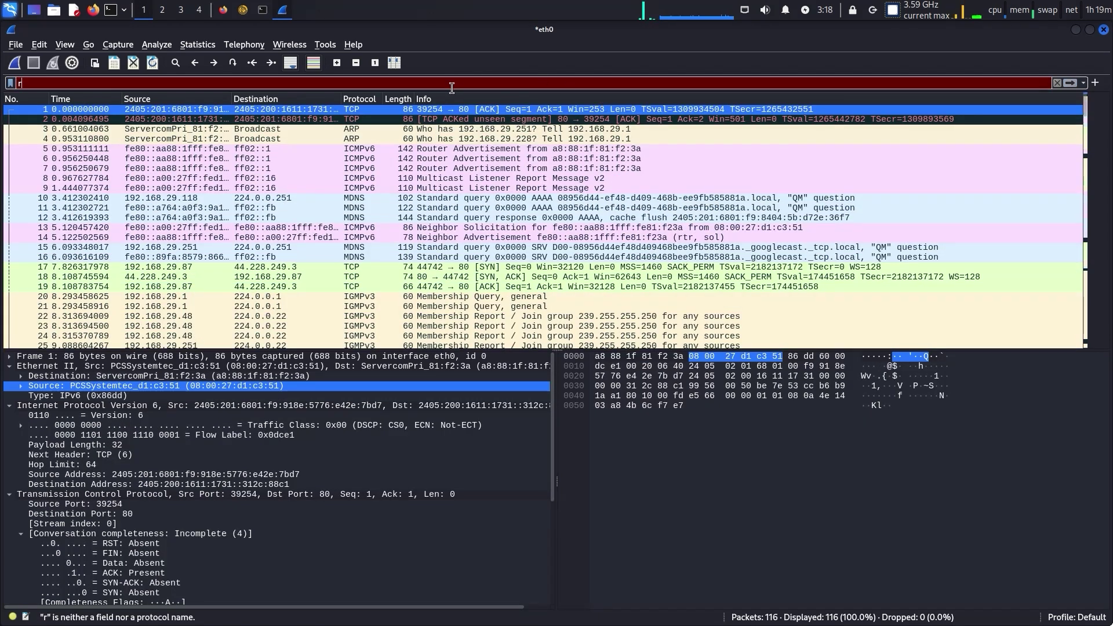
key("BackSpace")
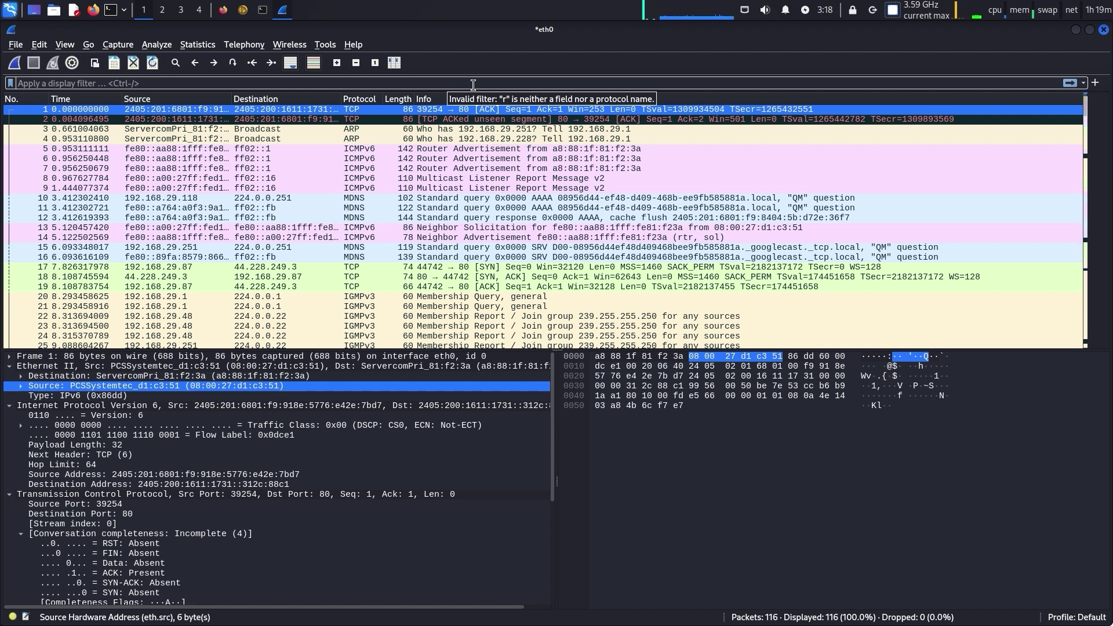
type("htt")
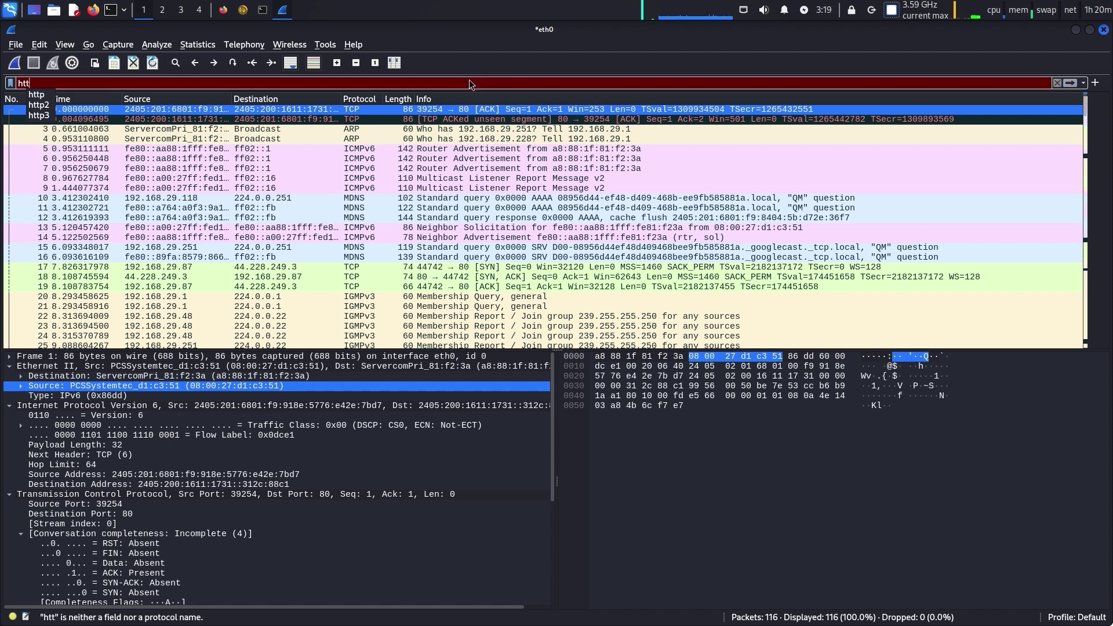
type("p")
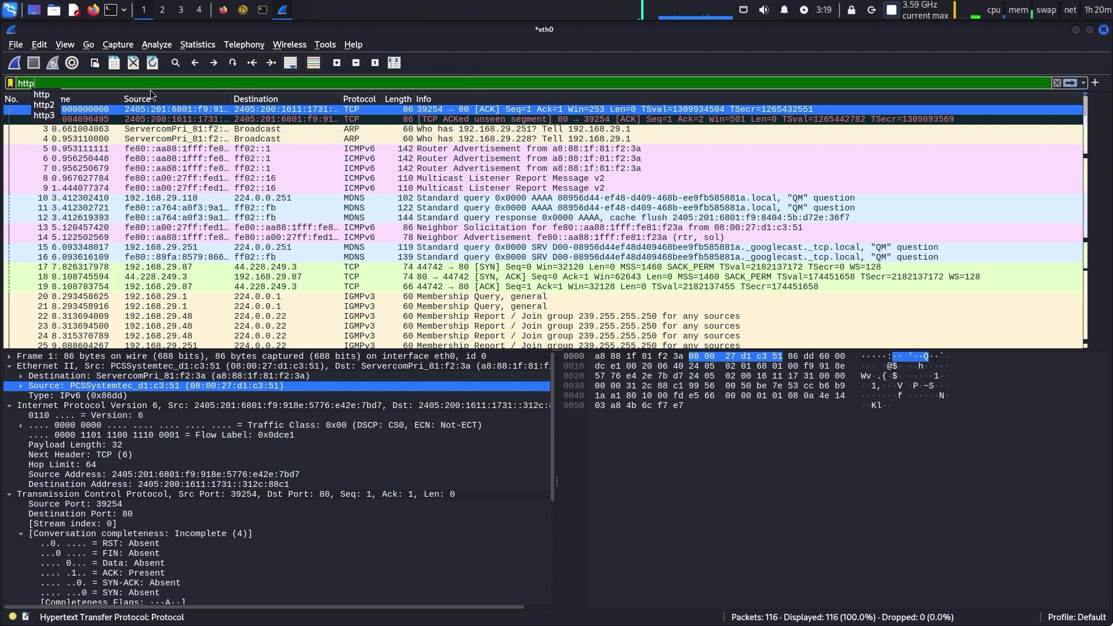
left_click(40, 95)
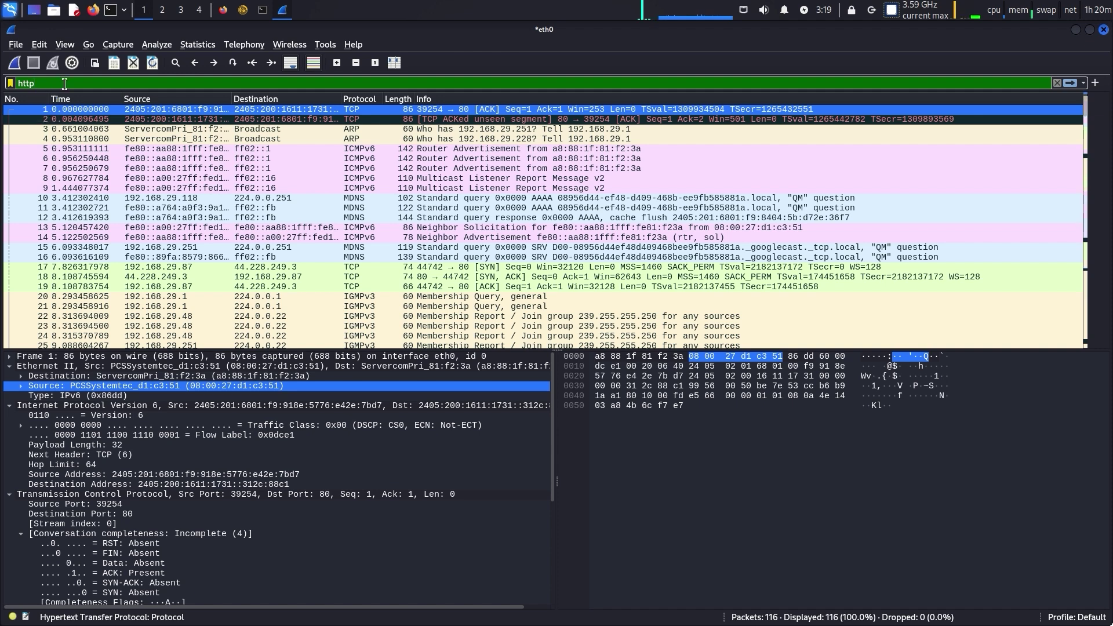
Bring up Go to Packet, then close it without jumping anywhere
left_click(88, 44)
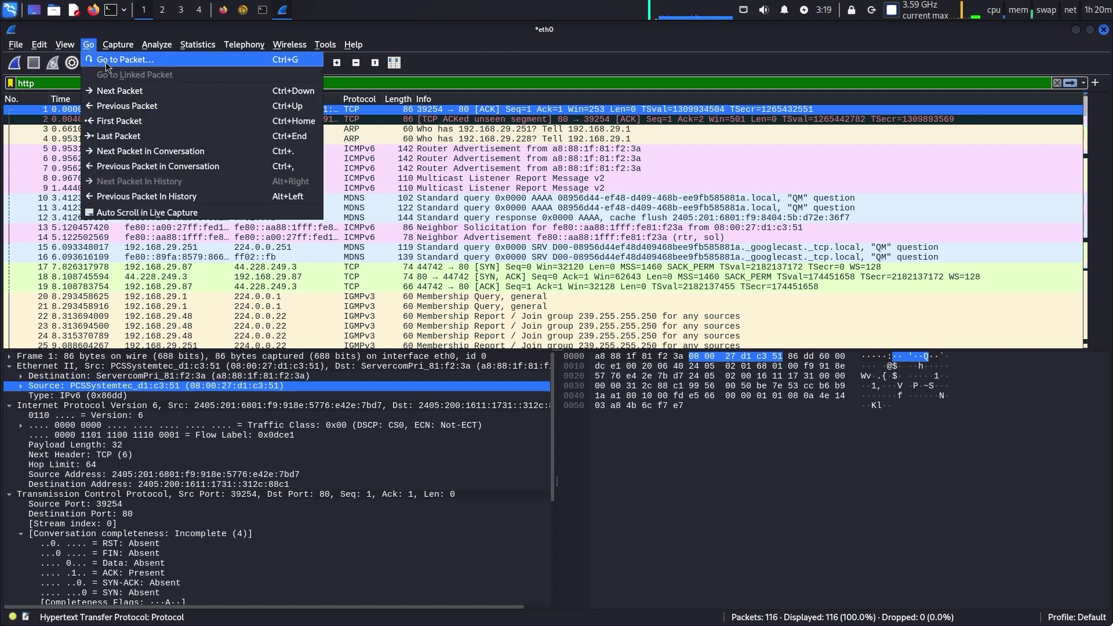
left_click(106, 63)
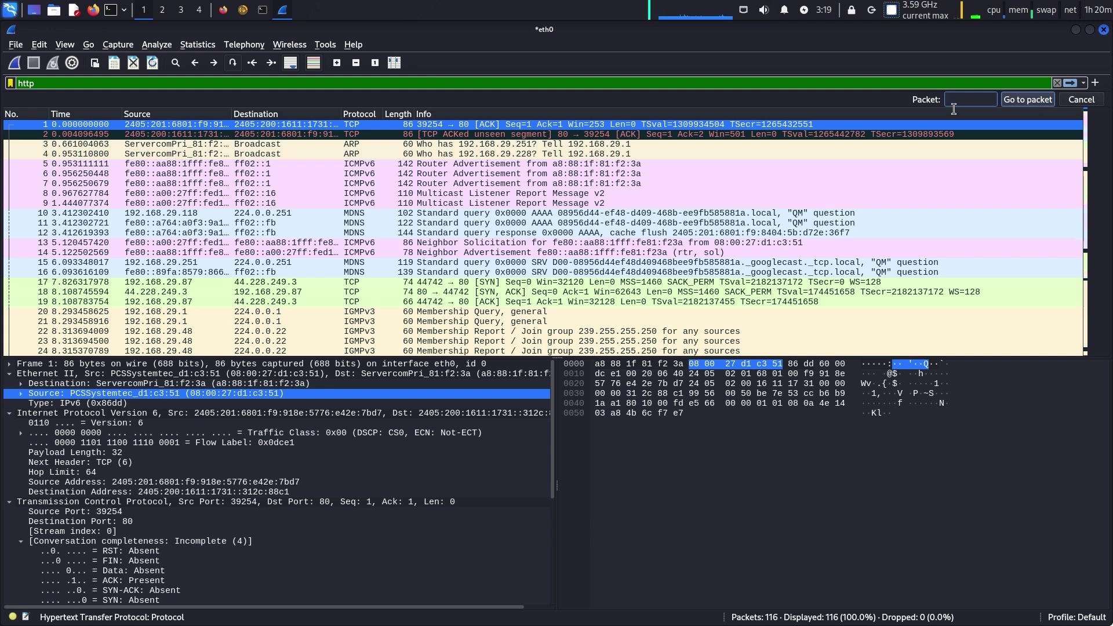
left_click(1067, 99)
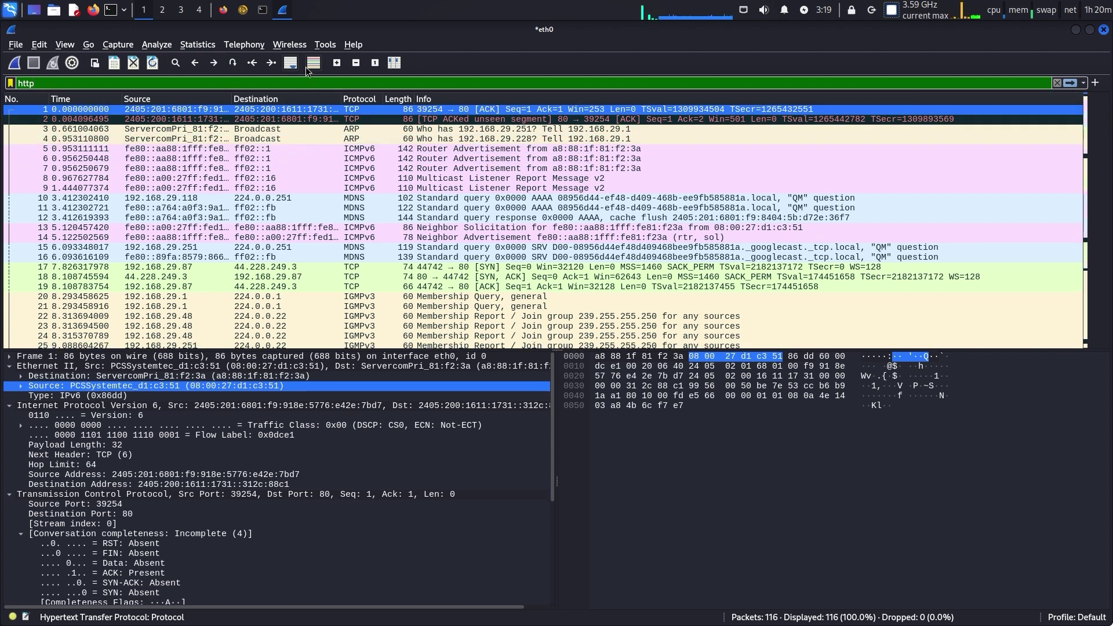
Apply the Ethernet source address as a filter: eth.src == 08:00:27:d1:c3:51
left_click(156, 46)
mouse_move(198, 45)
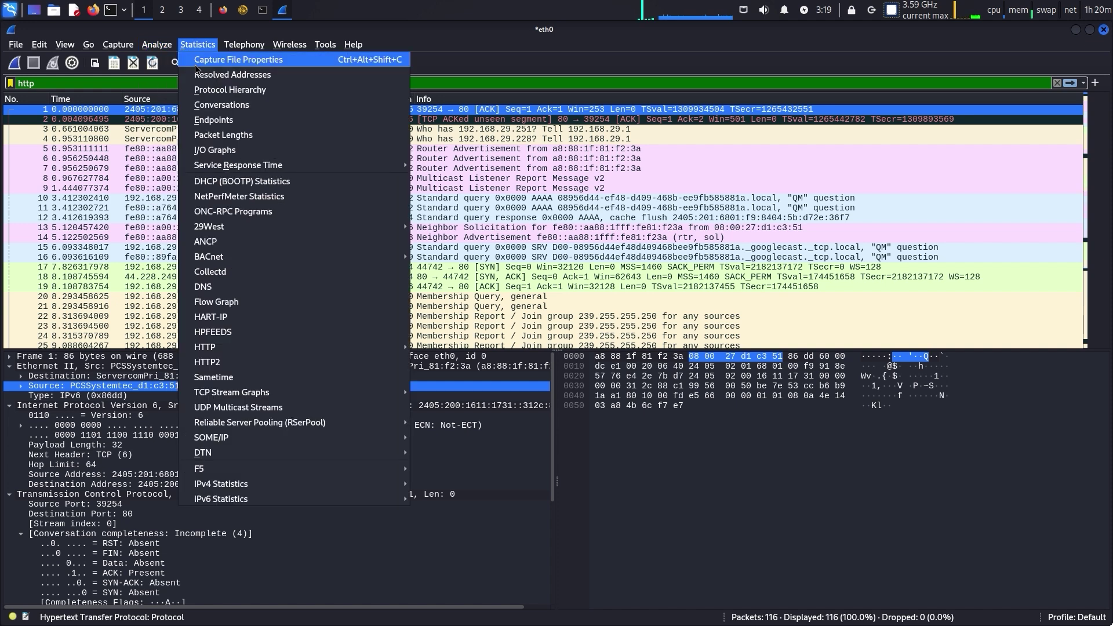
mouse_move(157, 45)
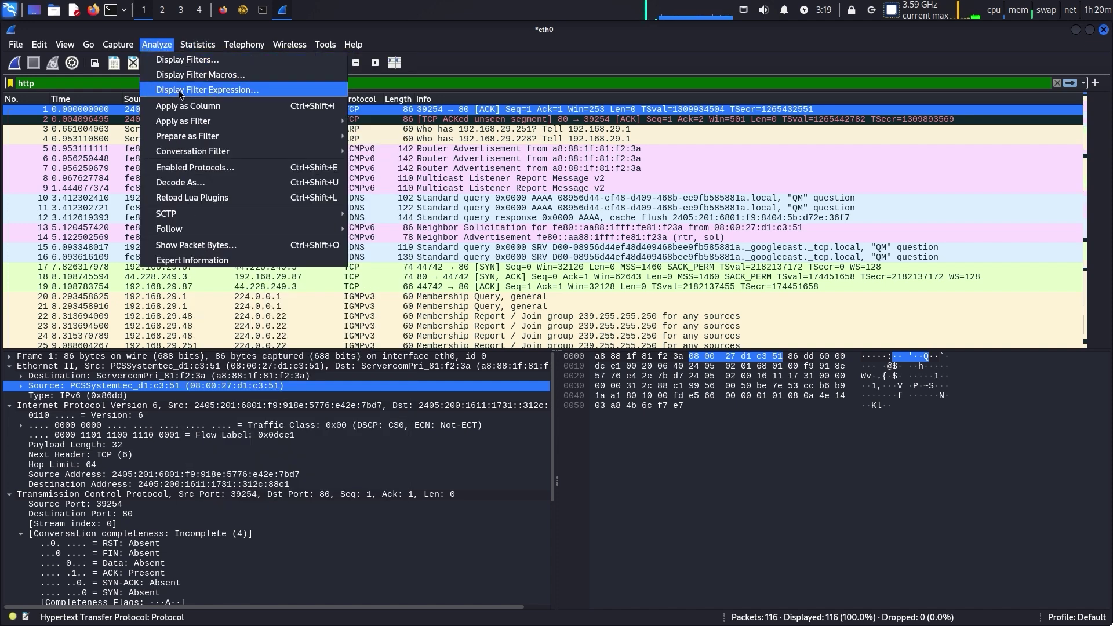
mouse_move(188, 122)
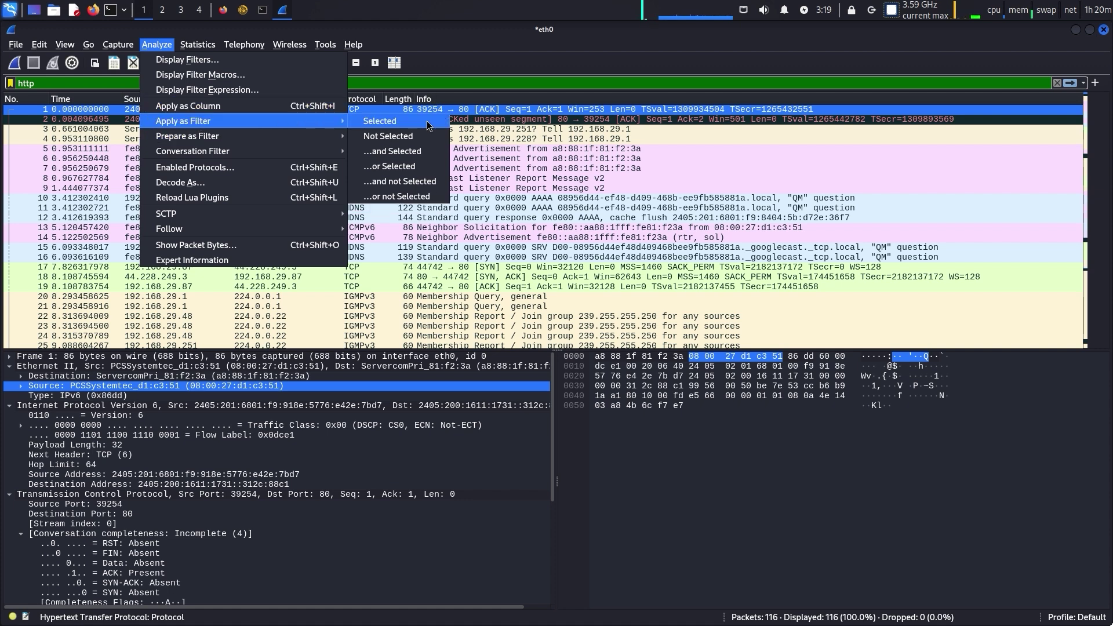
left_click(427, 123)
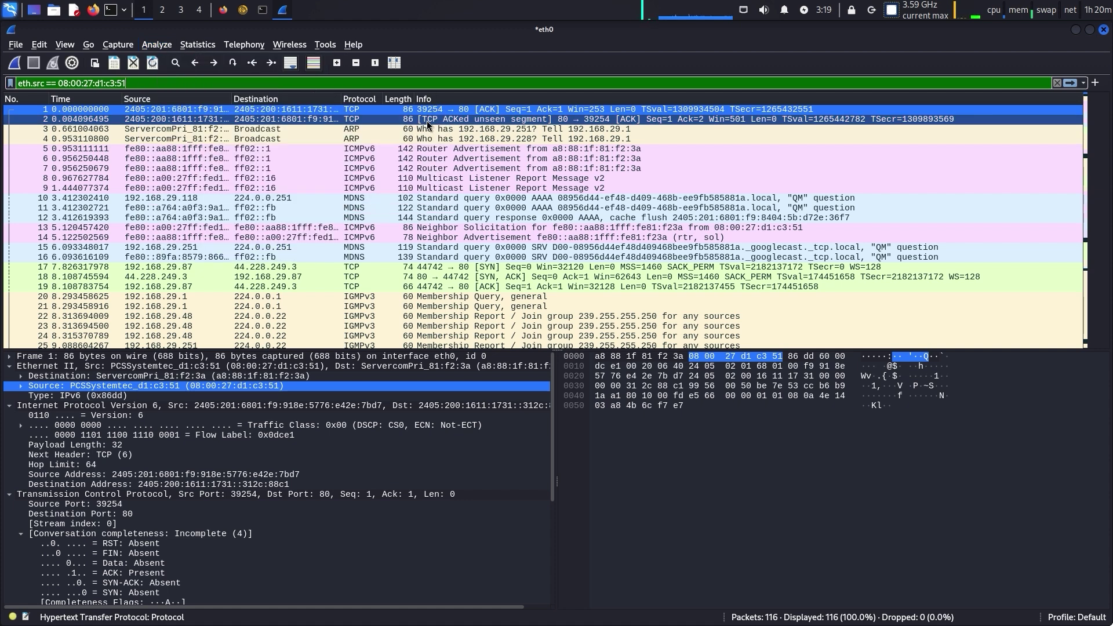
Restore Wireshark to a smaller window, apply the filter, then change the filter back to http
right_click(216, 87)
left_click(210, 88)
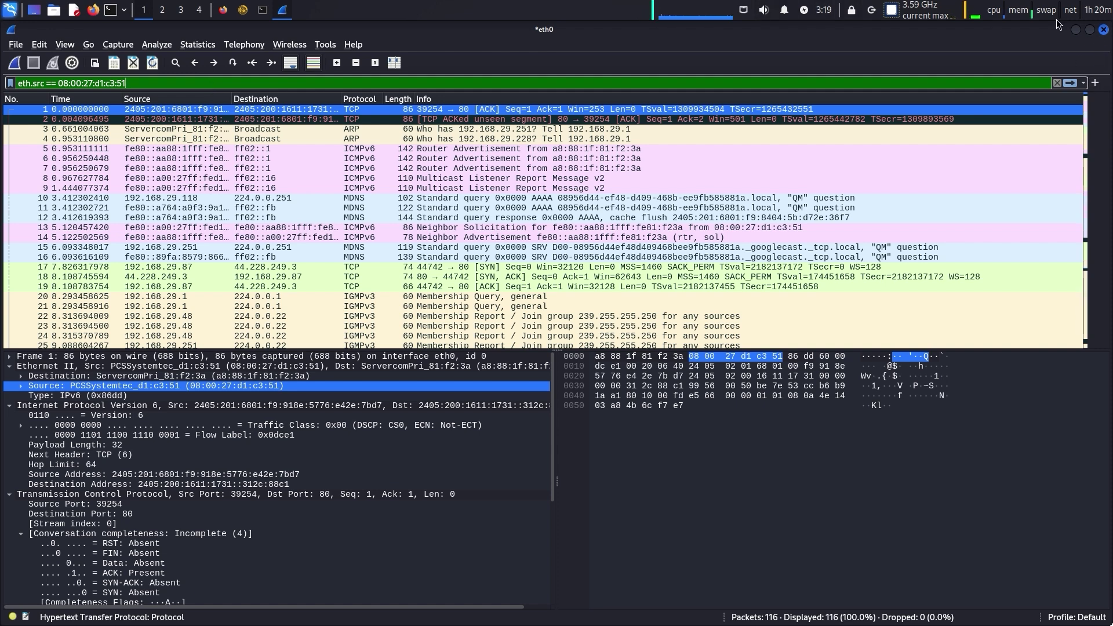
left_click(1090, 30)
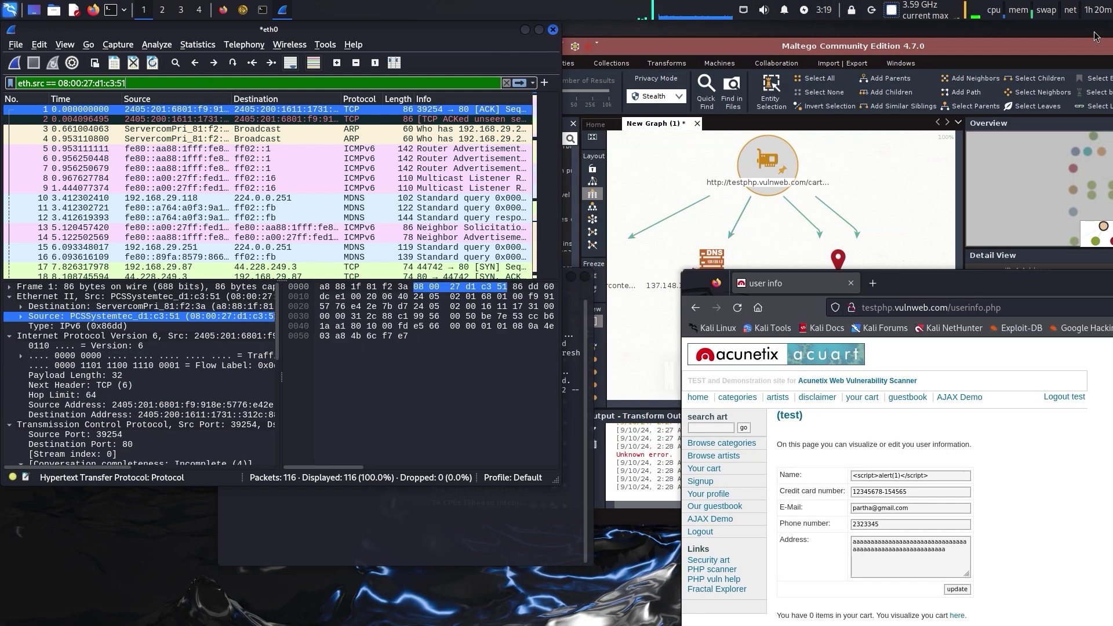
left_click(521, 83)
triple_click(75, 86)
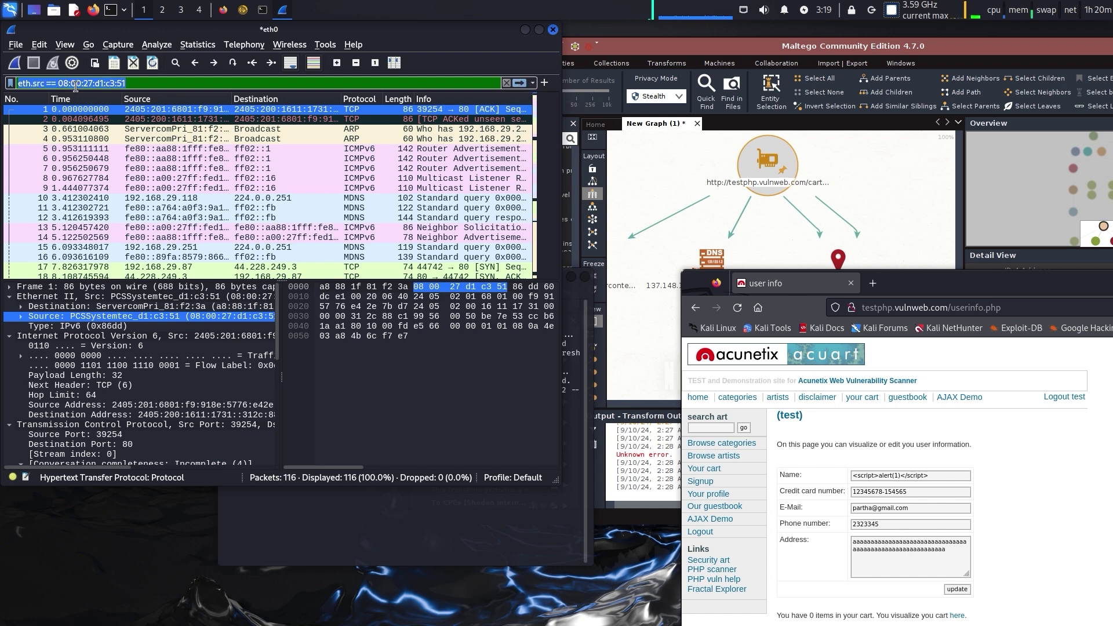
type("http")
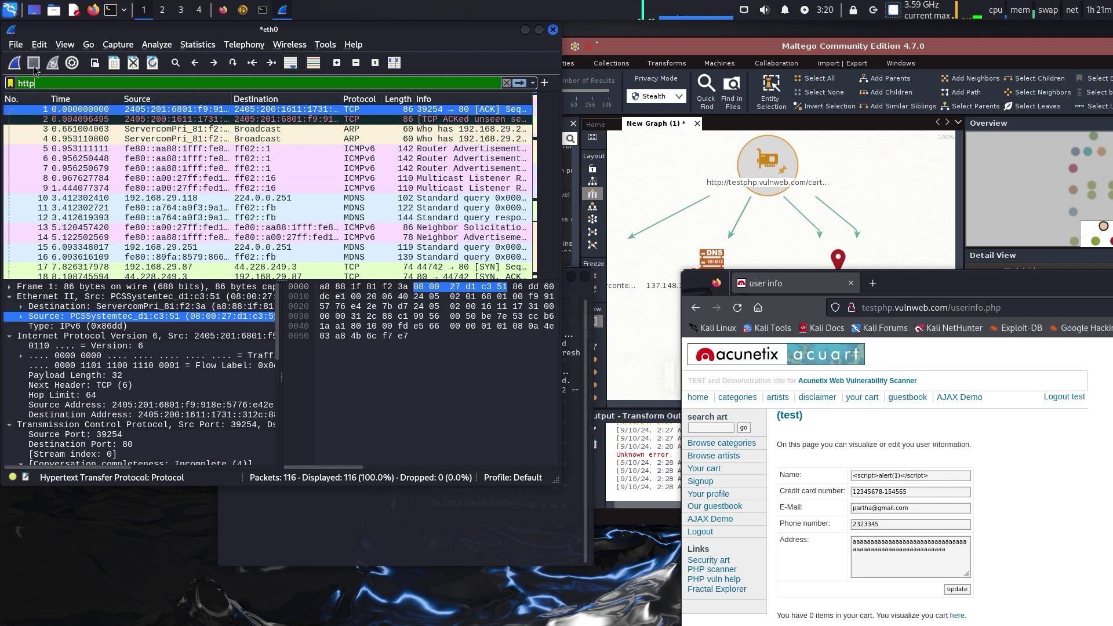
Clear the filter and record a fresh eth0 capture, discarding old packets, stopped at 60 packets
double_click(60, 87)
key("BackSpace")
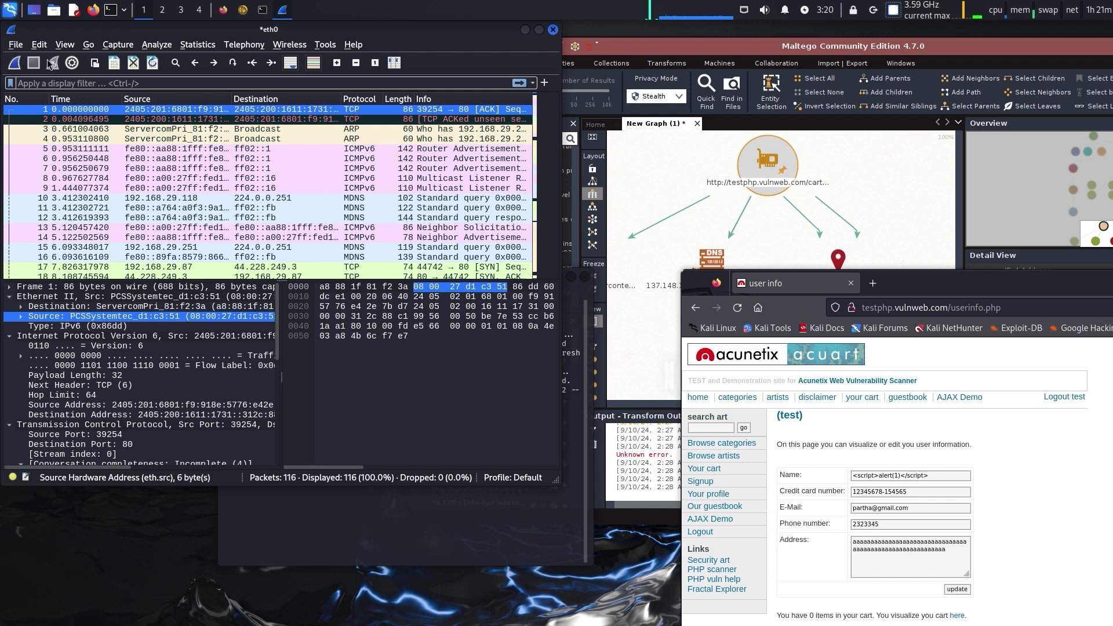
left_click(16, 65)
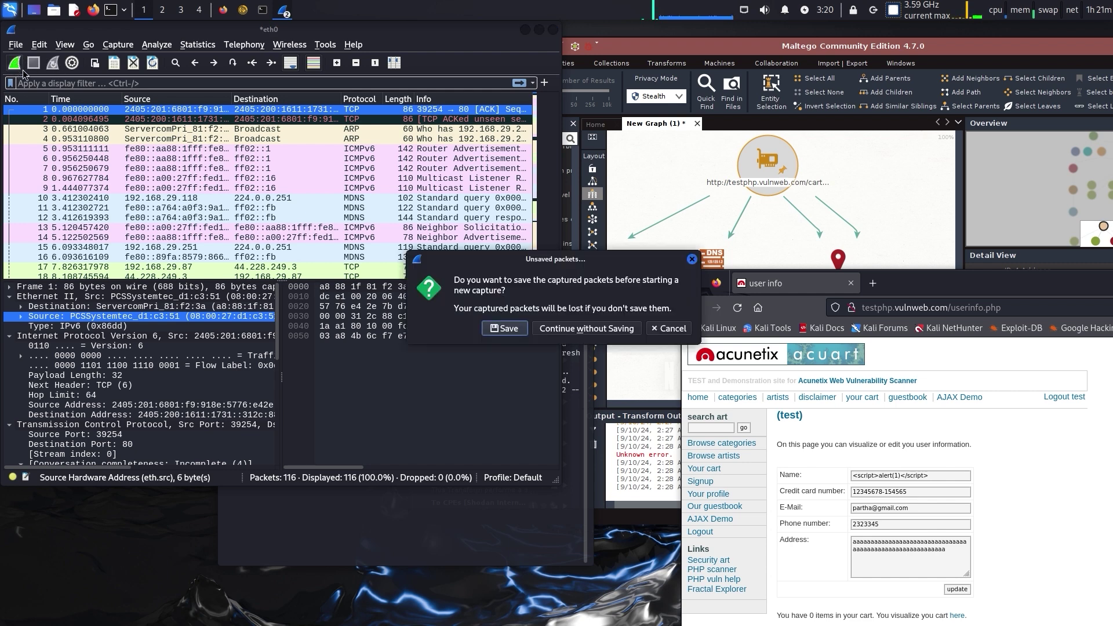
left_click(547, 328)
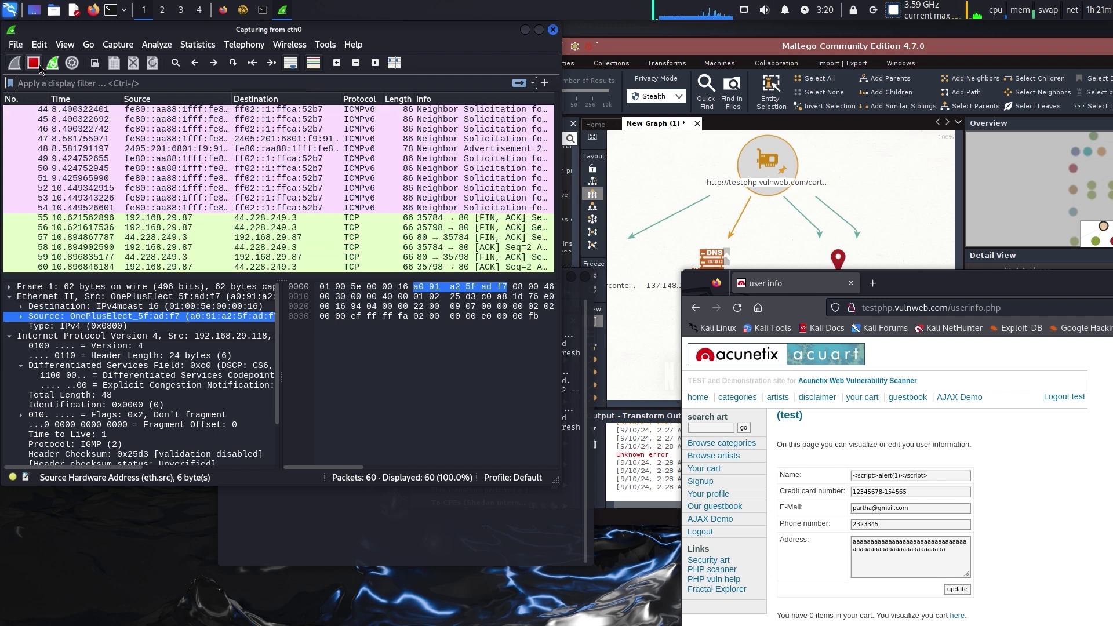
left_click(33, 63)
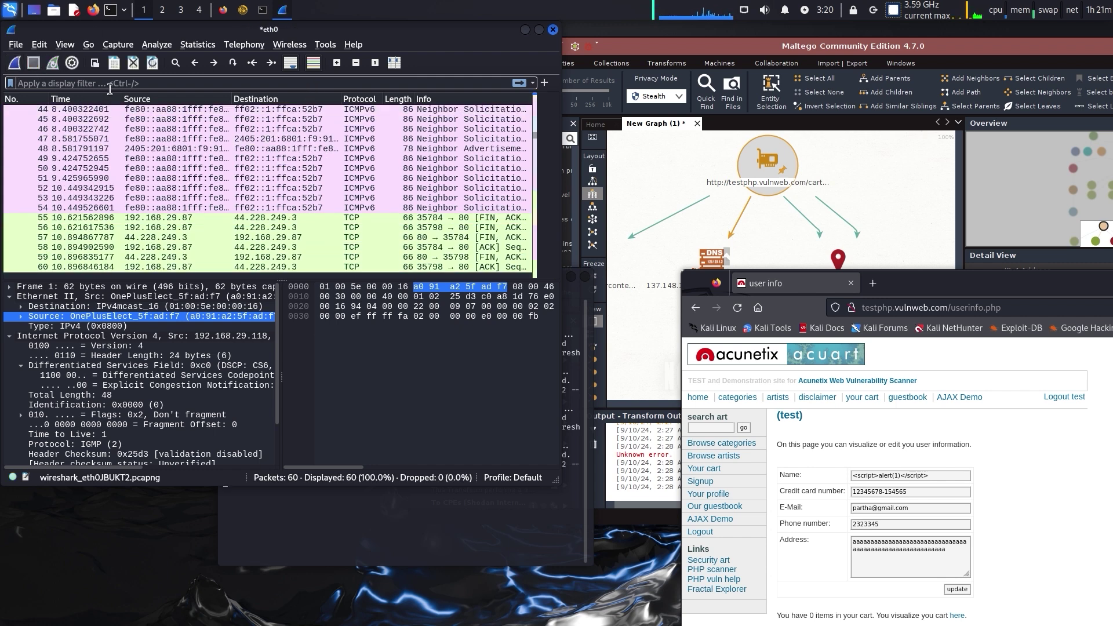
Apply the http filter to the 60-packet capture, which shows no HTTP packets
left_click(110, 85)
type("http")
key("Return")
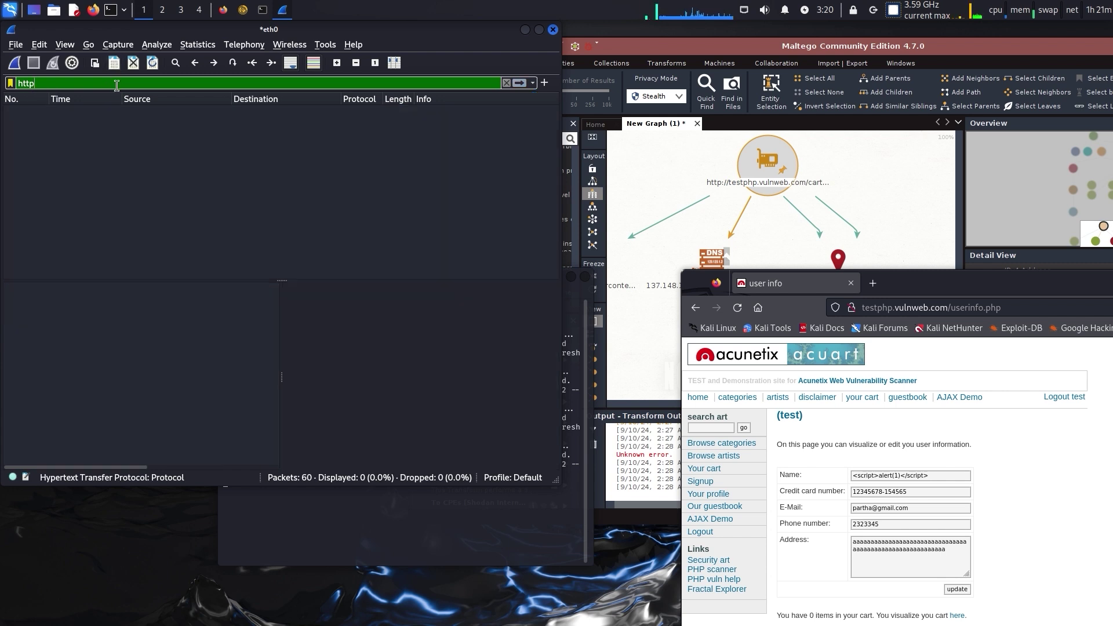
Clear the filter and start a new eth0 live capture, discarding the unsaved packets
key("ctrl+a")
key("BackSpace")
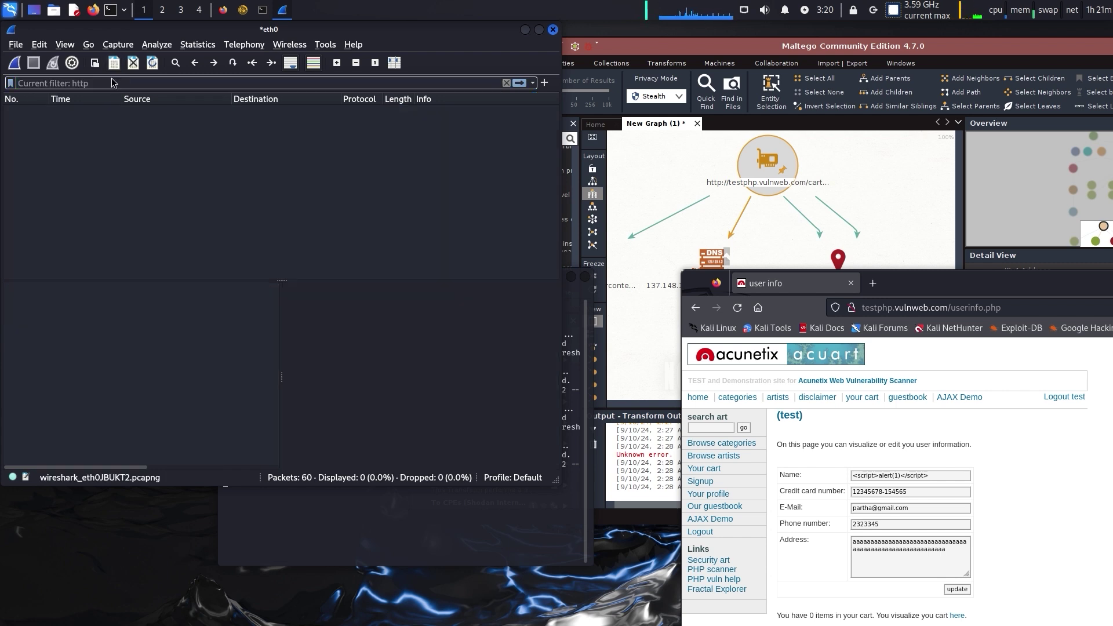
left_click(21, 67)
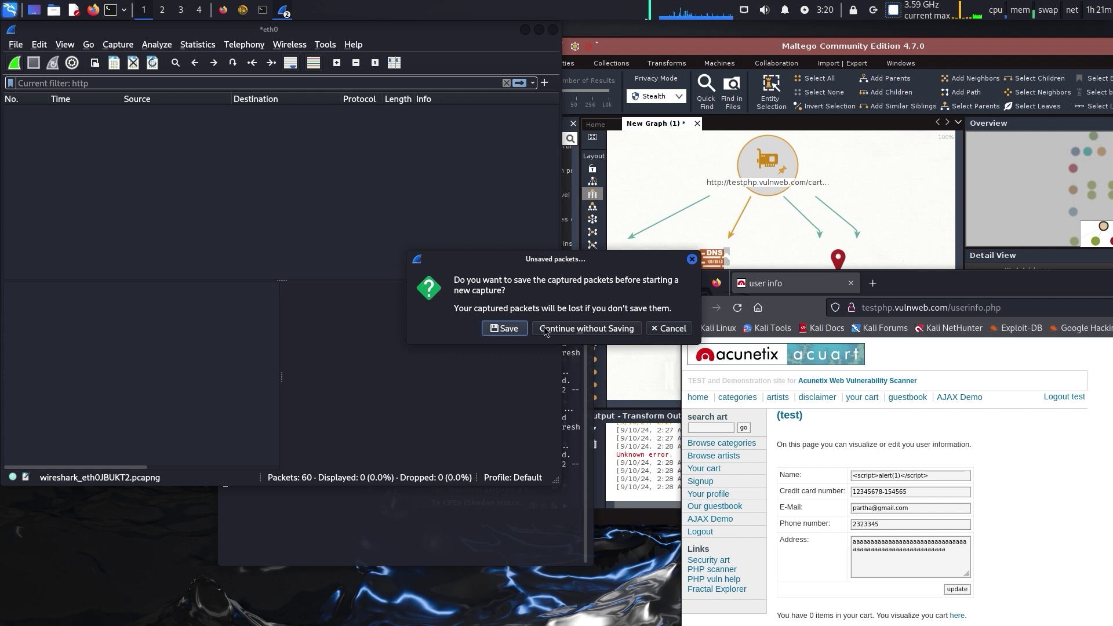
left_click(586, 328)
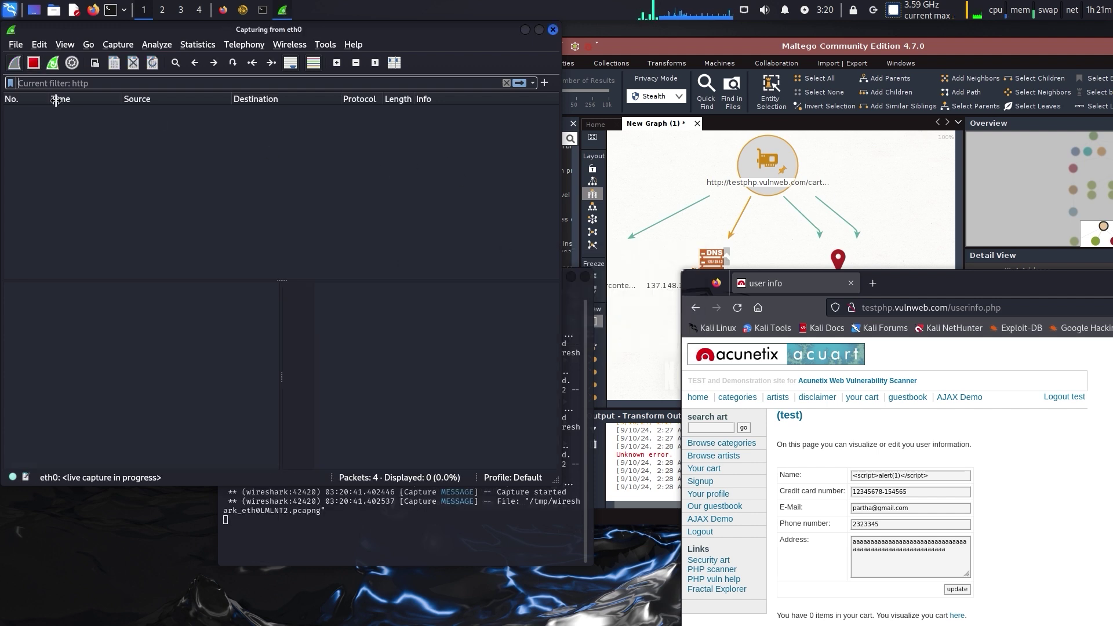
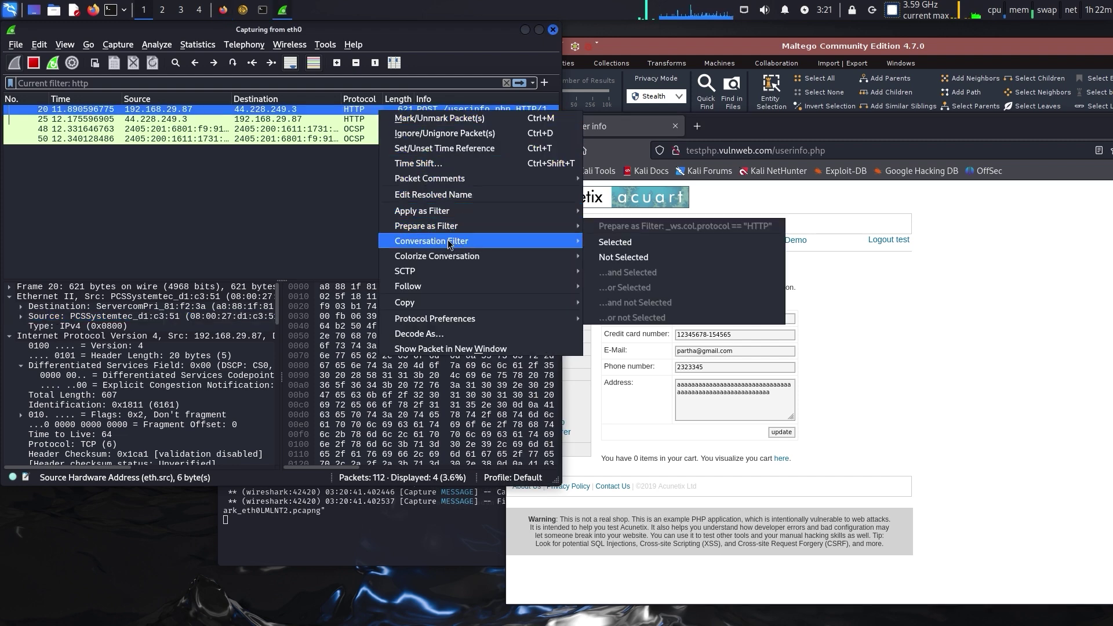
mouse_move(451, 259)
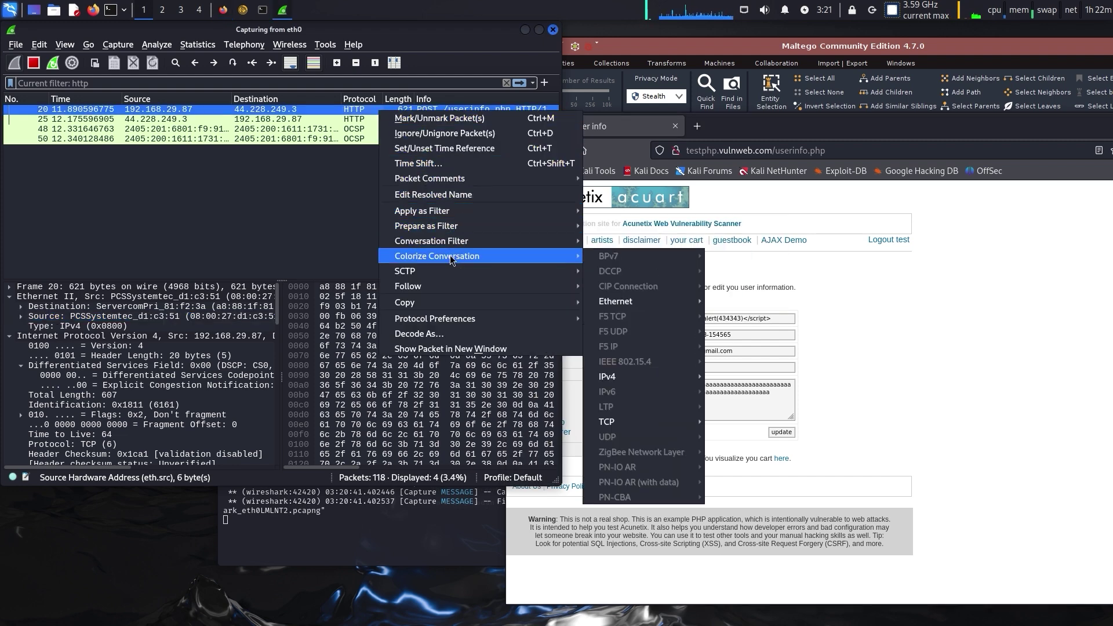
mouse_move(469, 304)
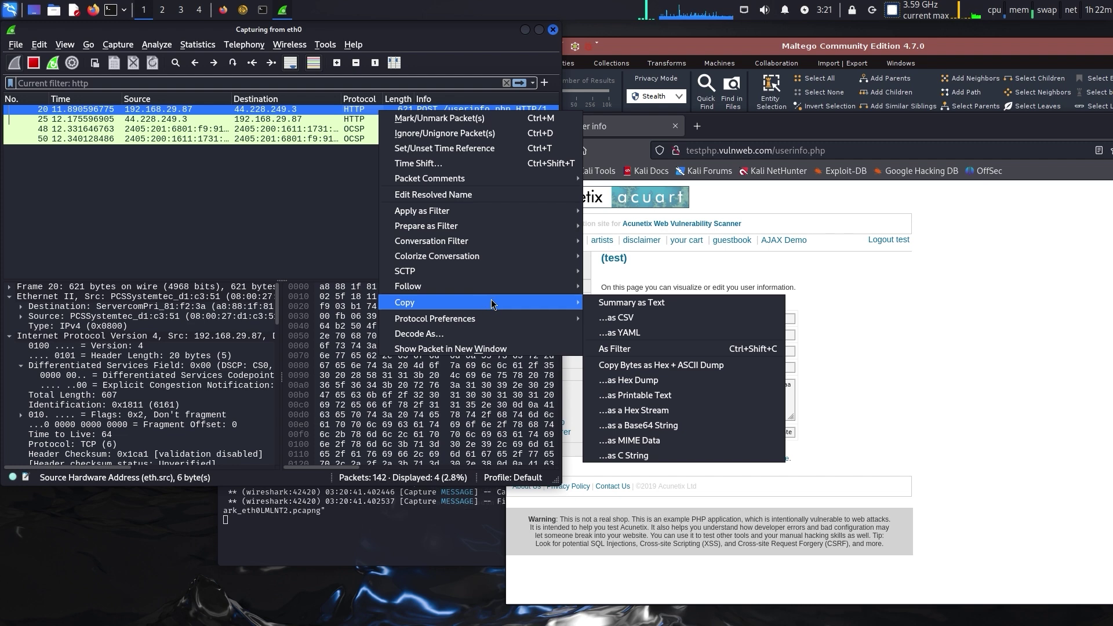
mouse_move(519, 322)
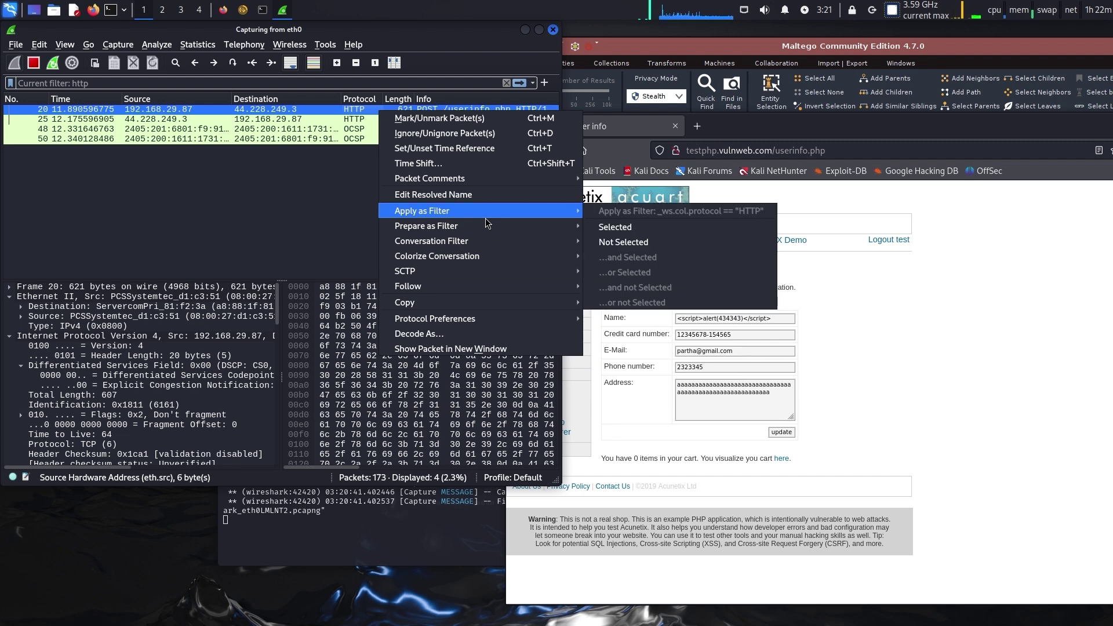
mouse_move(482, 179)
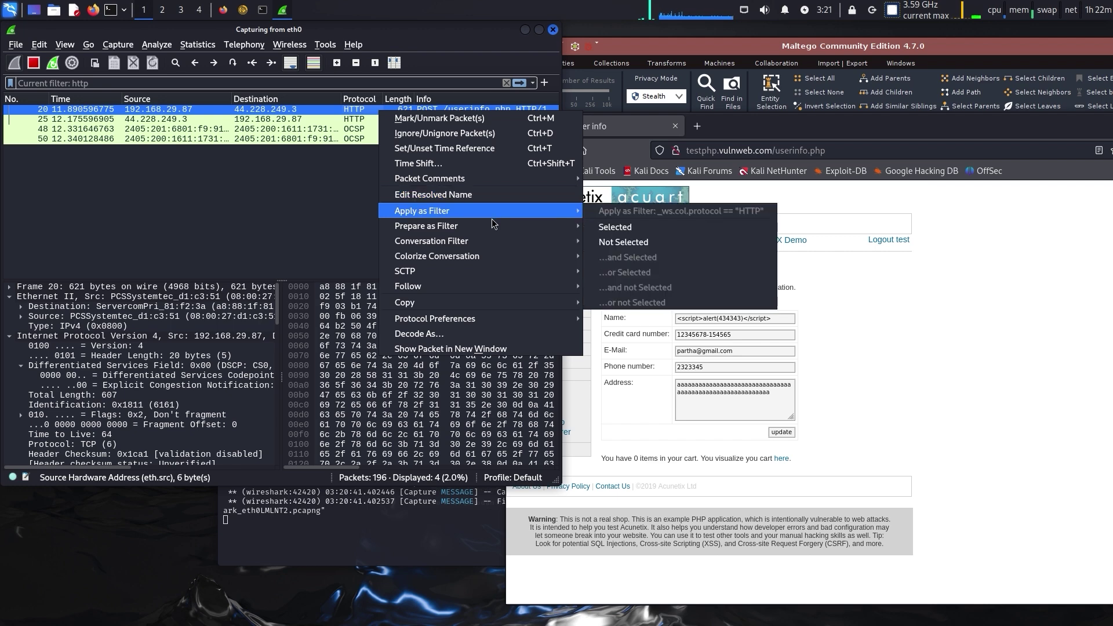
mouse_move(493, 226)
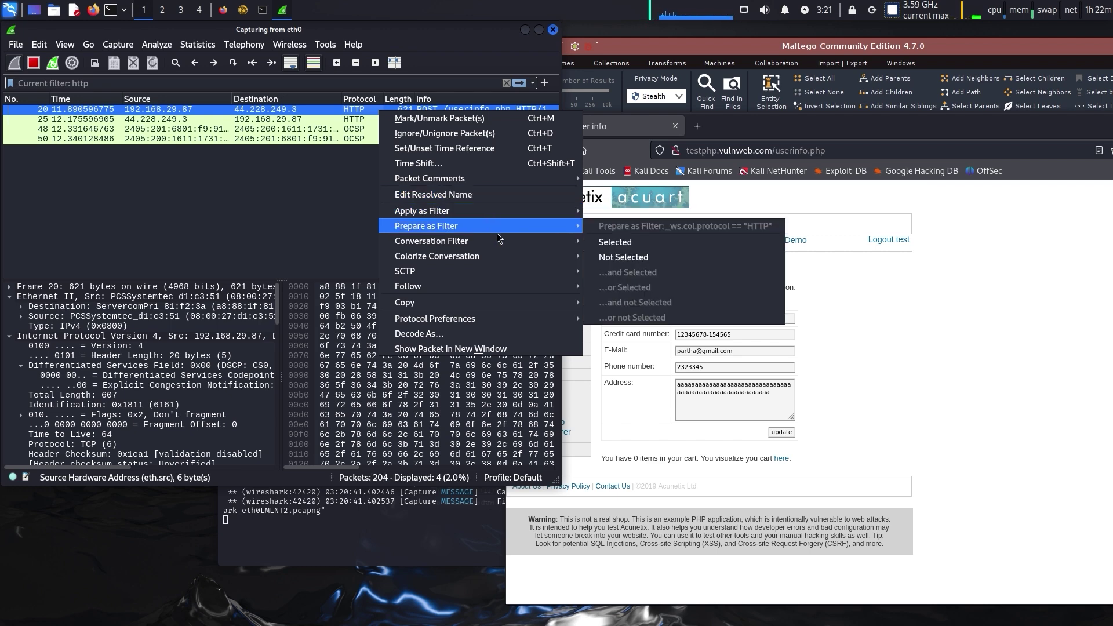
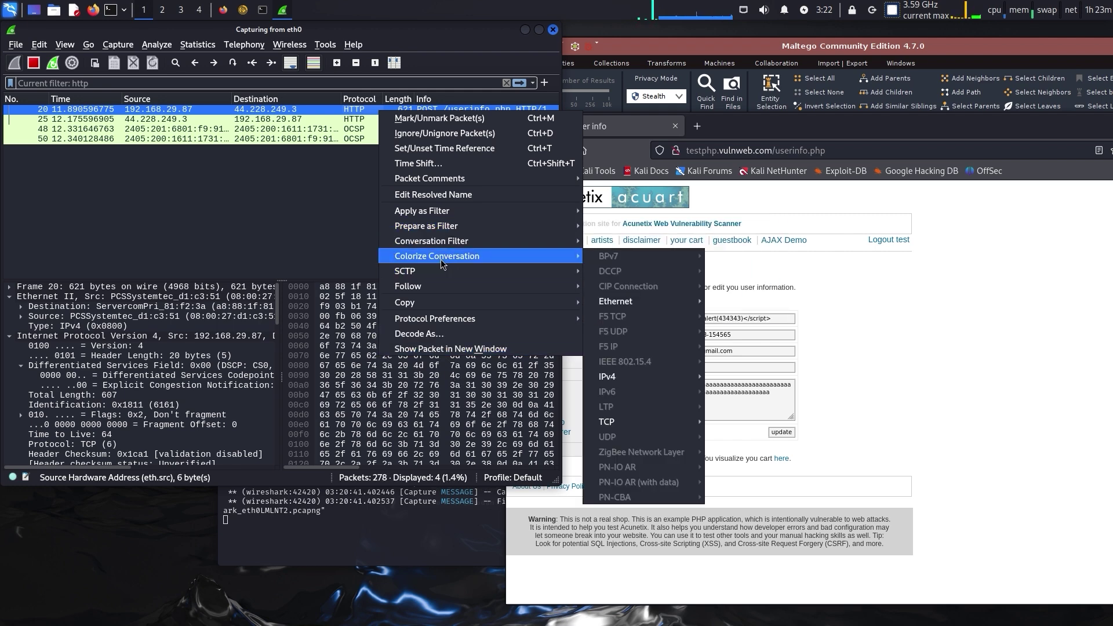
Close the packet context menu and Follow submenu without choosing any option
mouse_move(481, 286)
left_click(210, 160)
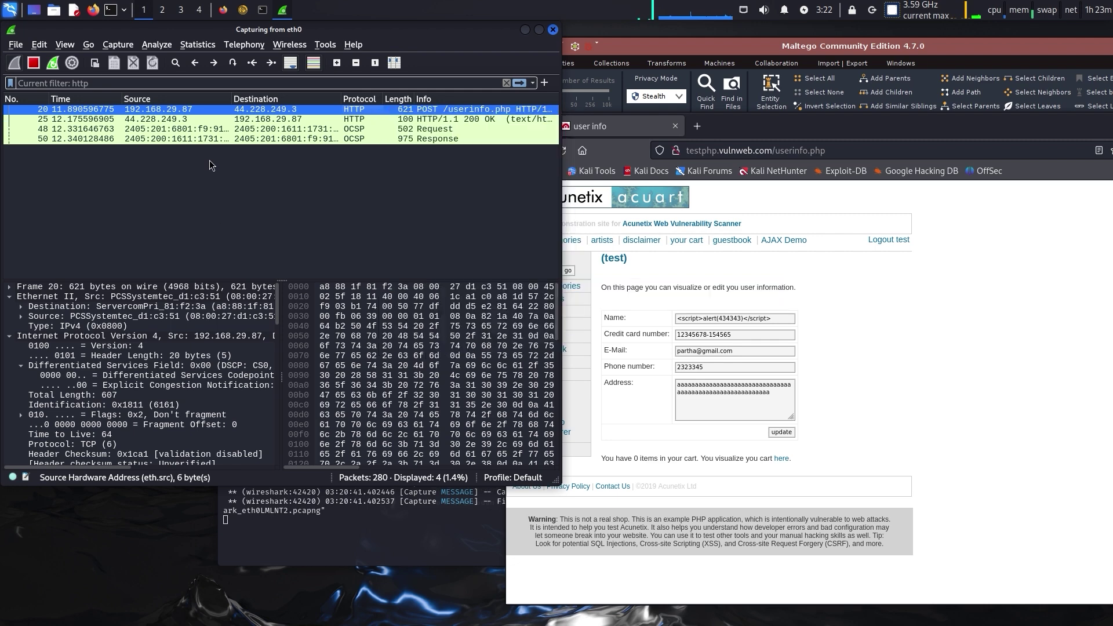
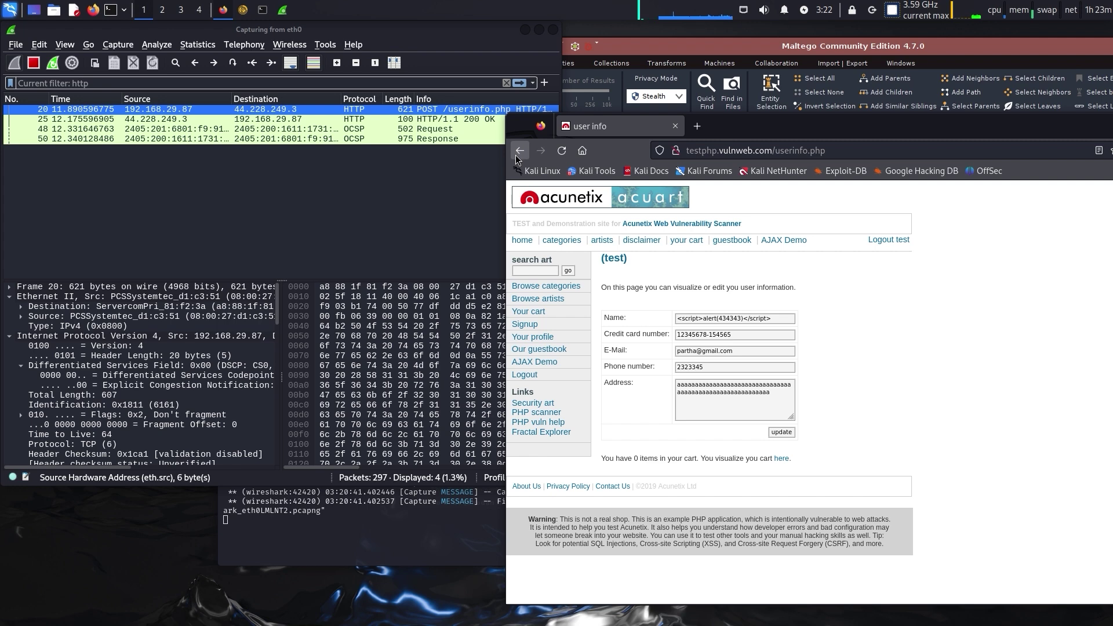
left_click(817, 160)
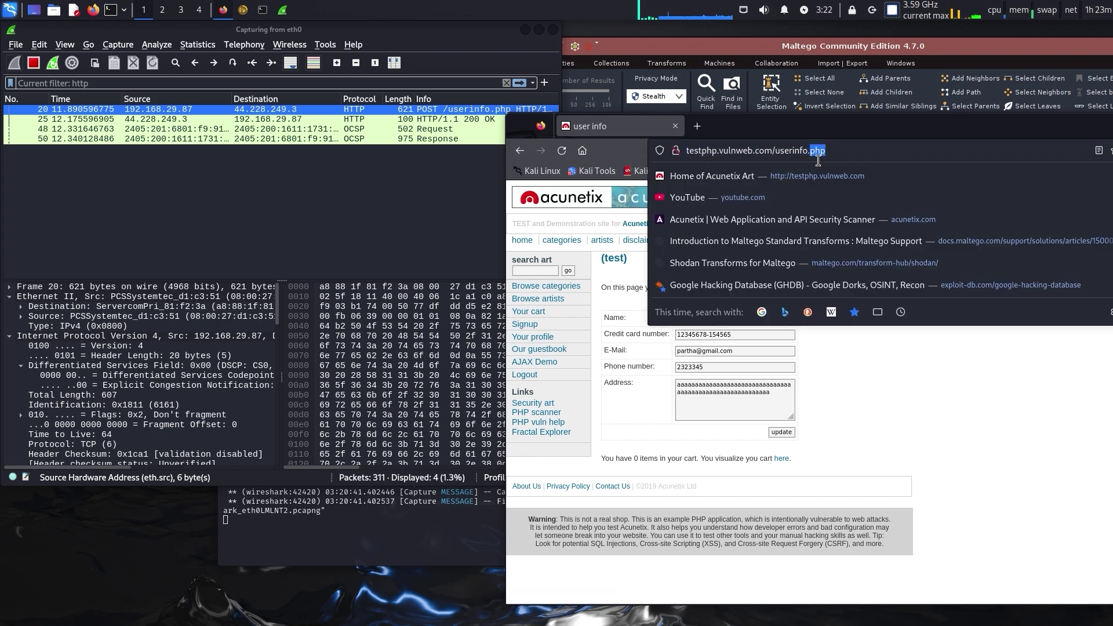
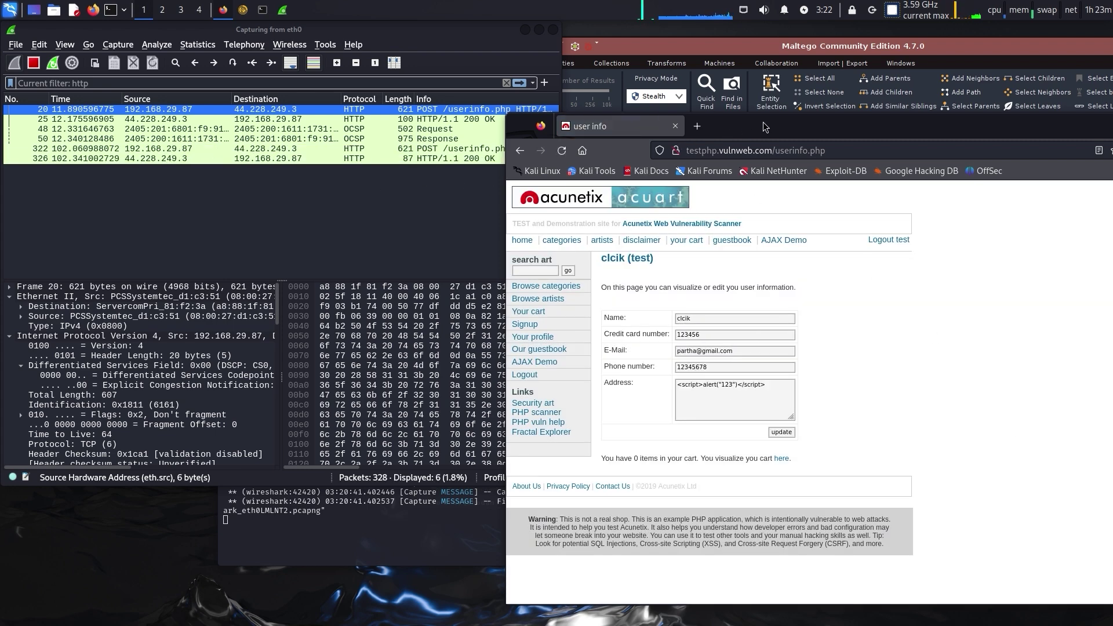
Stop the eth0 capture and bring up the context menu for POST /userinfo.php packet 20
left_click_drag(766, 131, 897, 279)
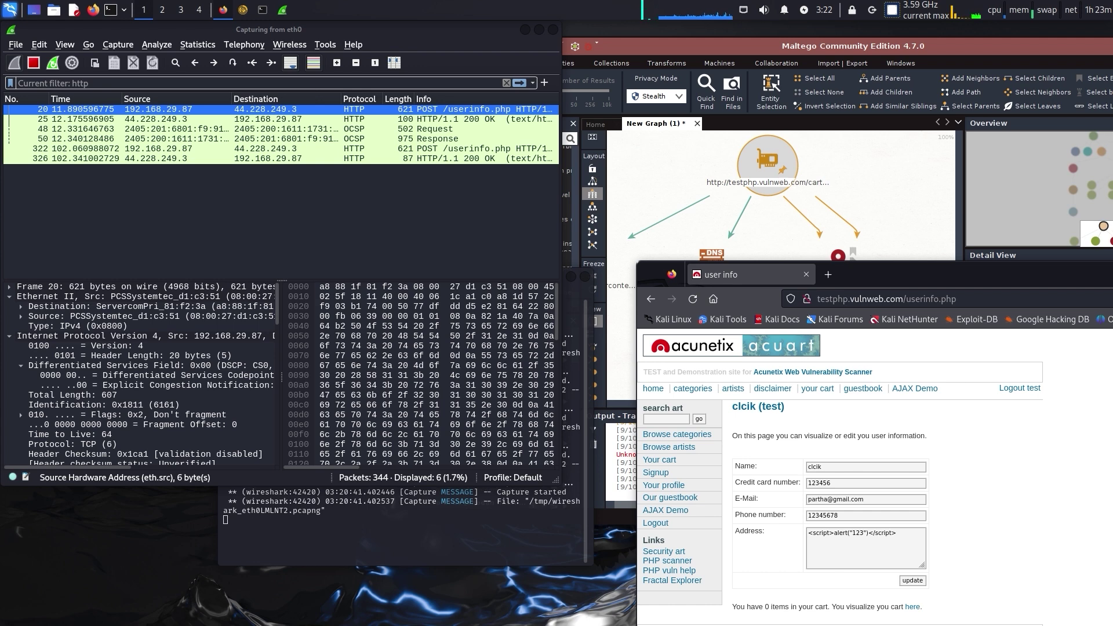
left_click(33, 63)
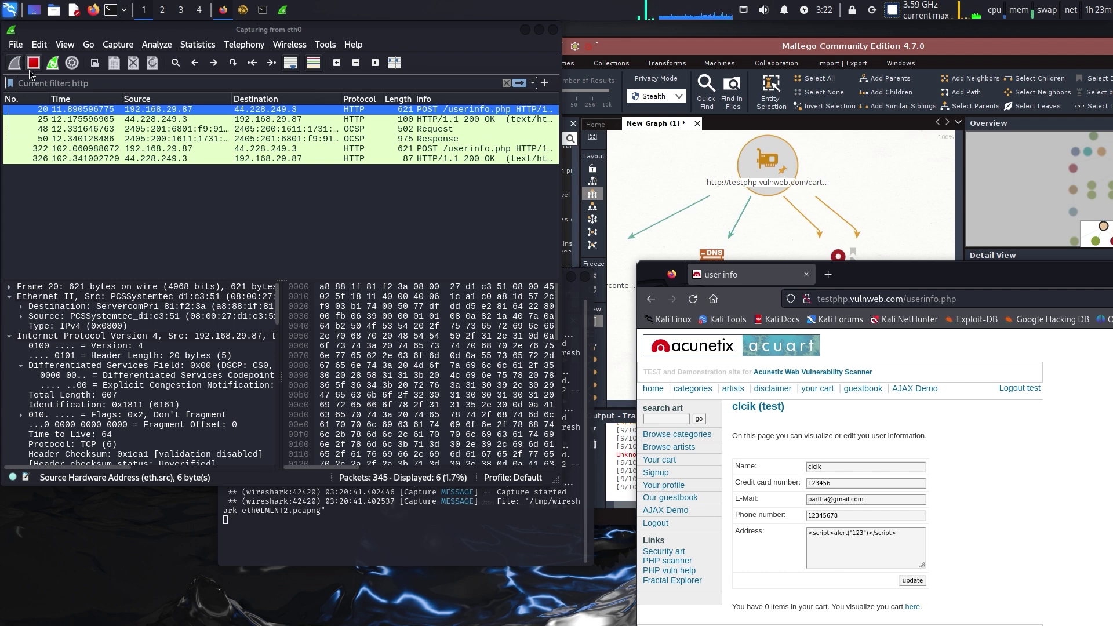
left_click(236, 129)
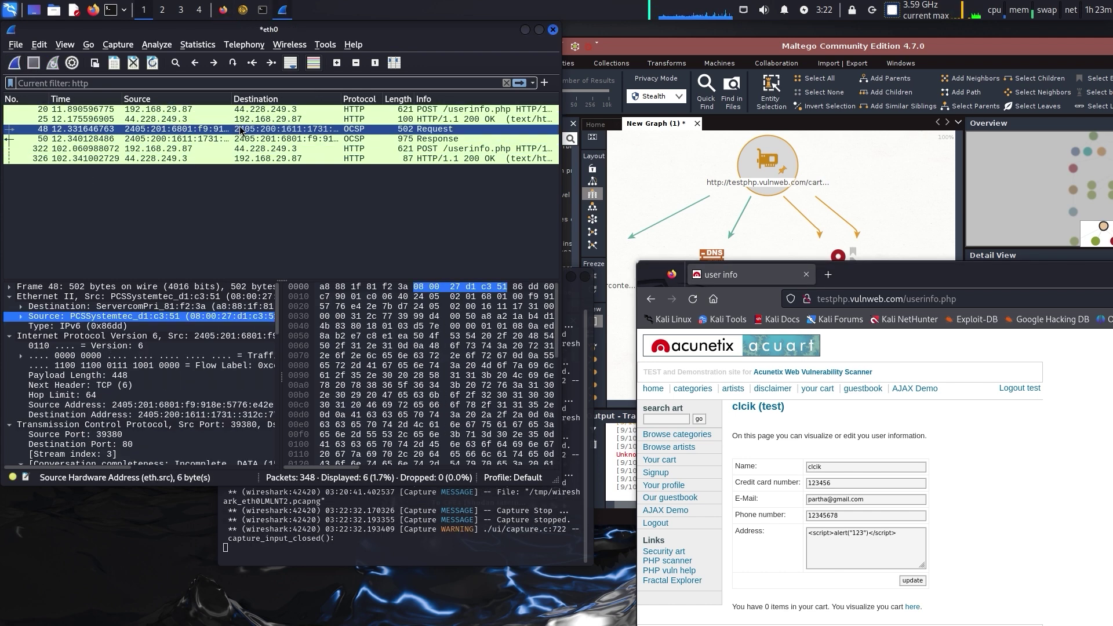
left_click(284, 119)
left_click(285, 112)
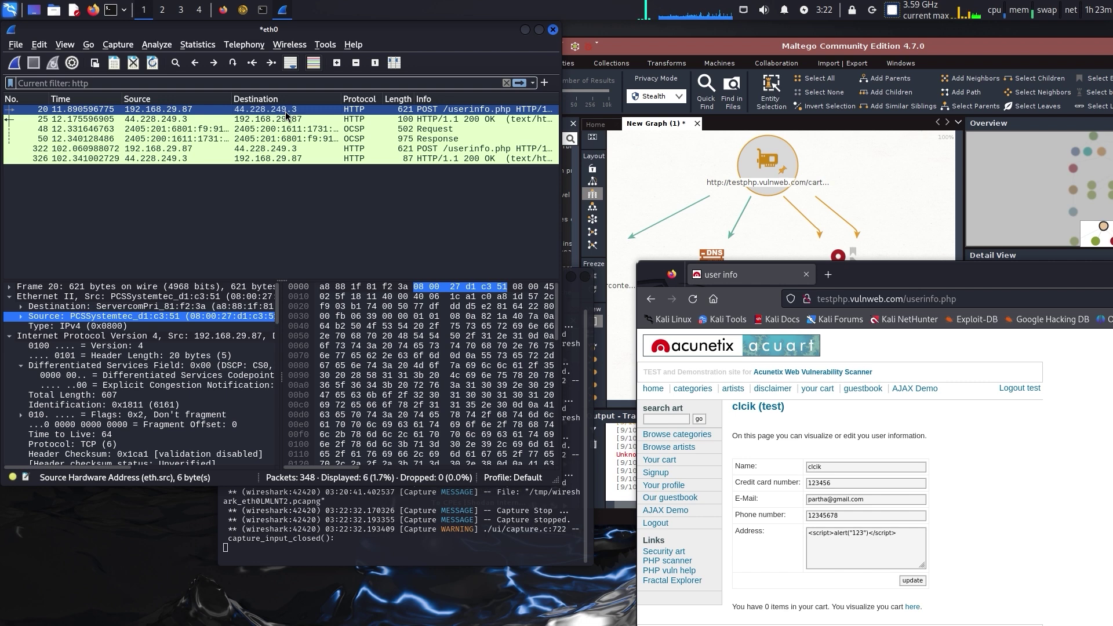
right_click(285, 111)
Follow the TCP stream of the POST request and scroll through the conversation
mouse_move(356, 285)
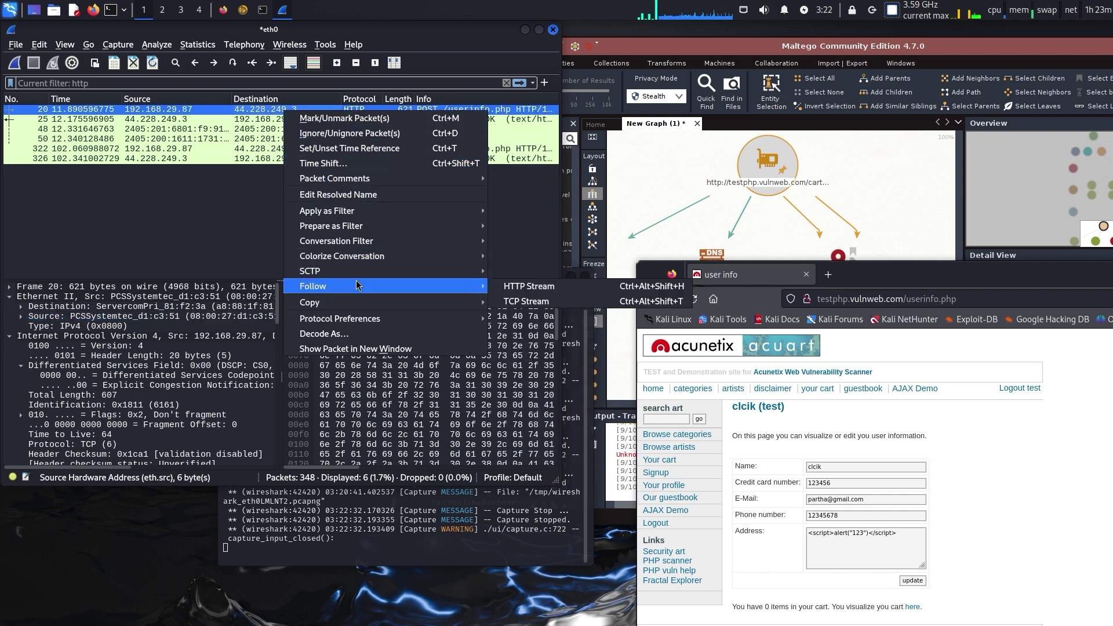
left_click(521, 301)
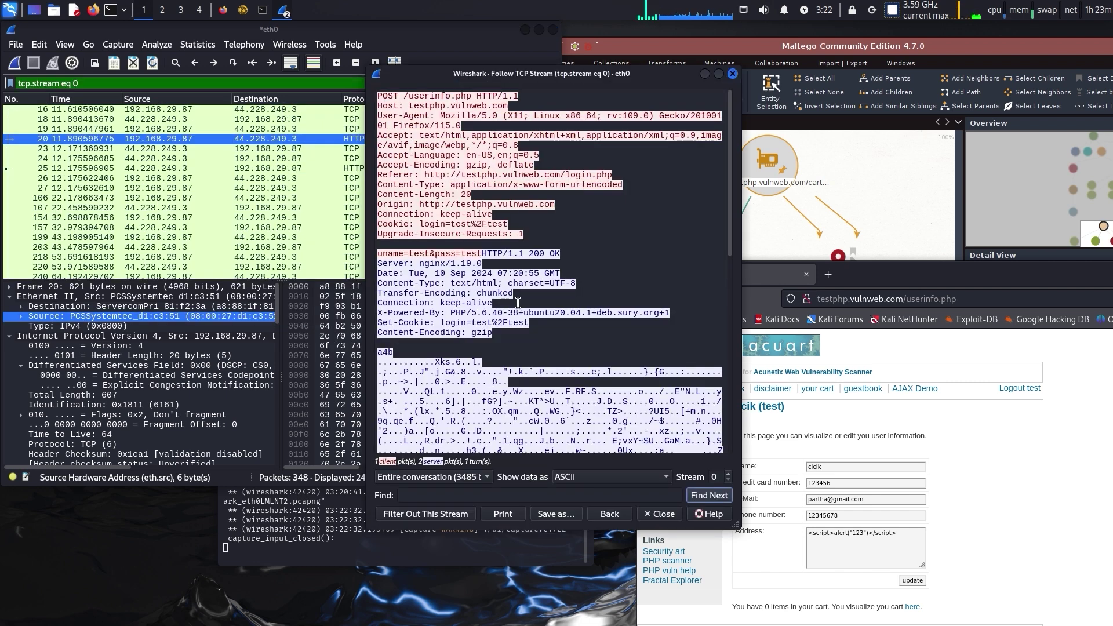
left_click_drag(600, 74, 510, 100)
scroll(454, 302, "down", 3)
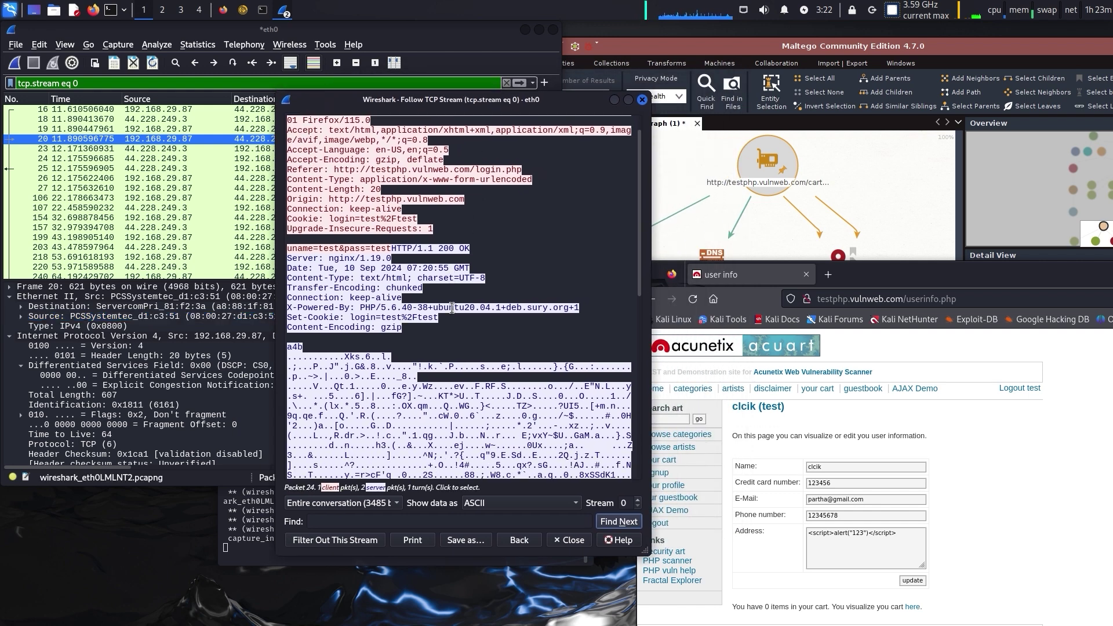
scroll(454, 302, "down", 7)
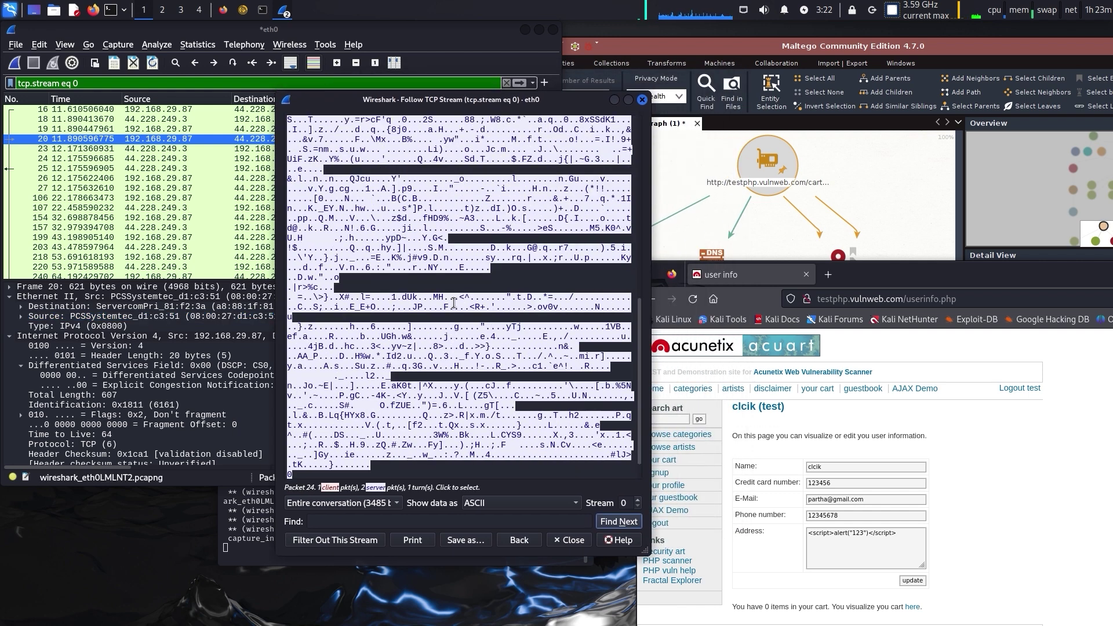
scroll(454, 302, "up", 6)
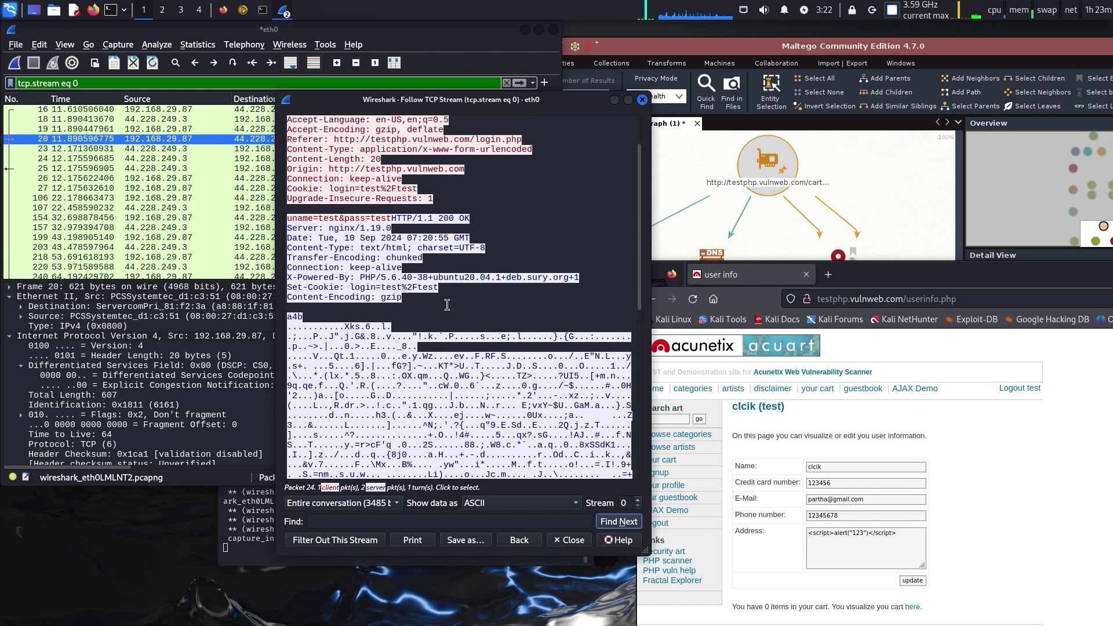
double_click(338, 229)
triple_click(338, 229)
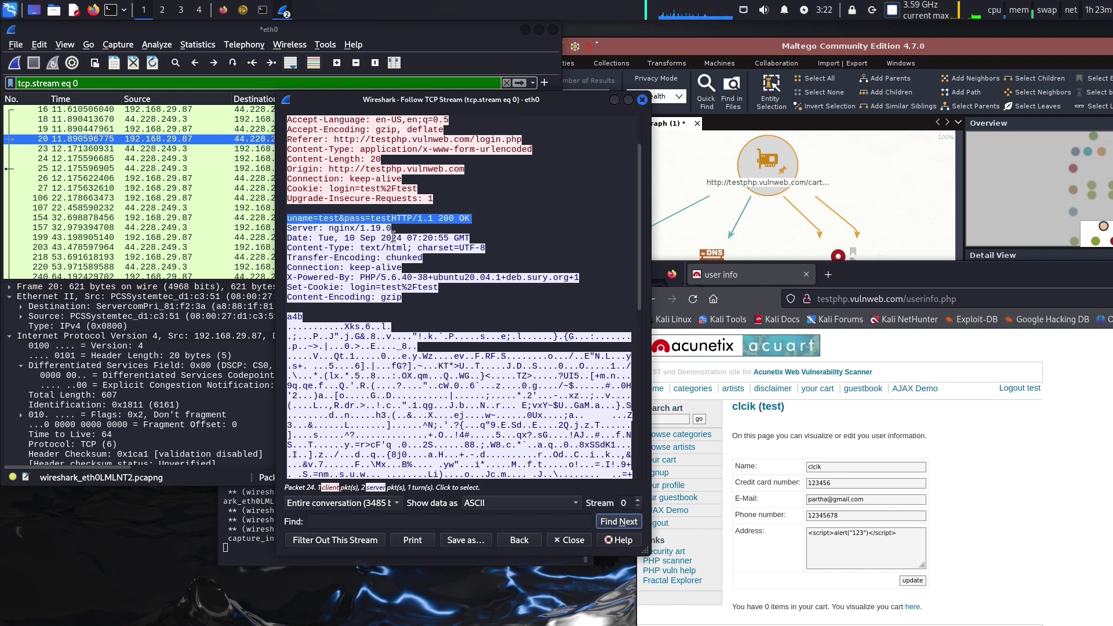
left_click(330, 230)
left_click(408, 233, "shift")
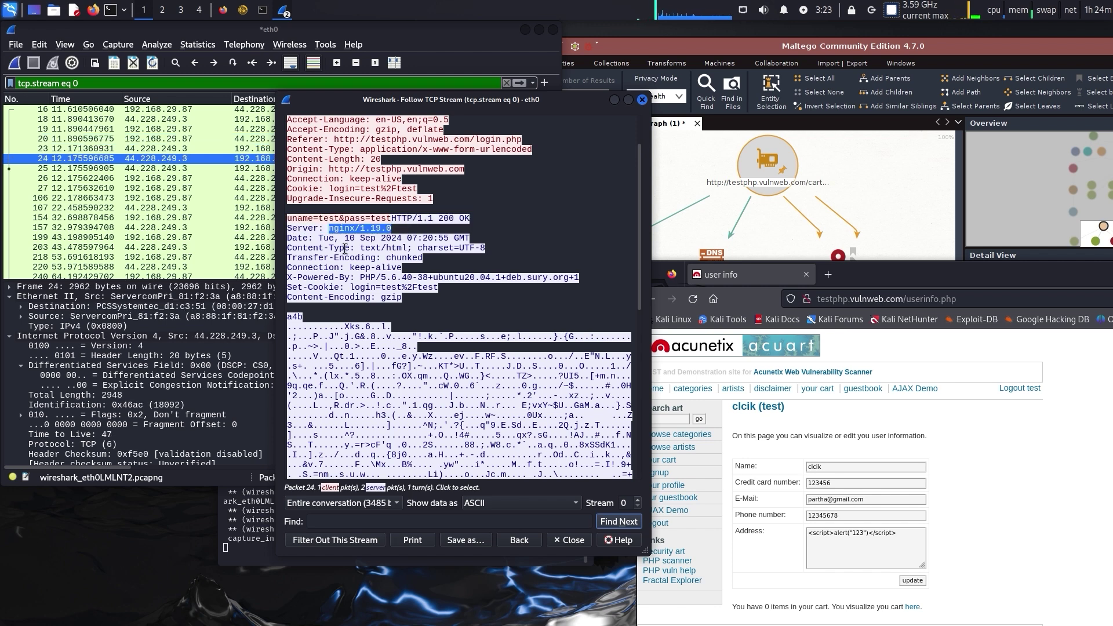
left_click_drag(346, 238, 474, 245)
left_click_drag(360, 248, 492, 256)
left_click(385, 267)
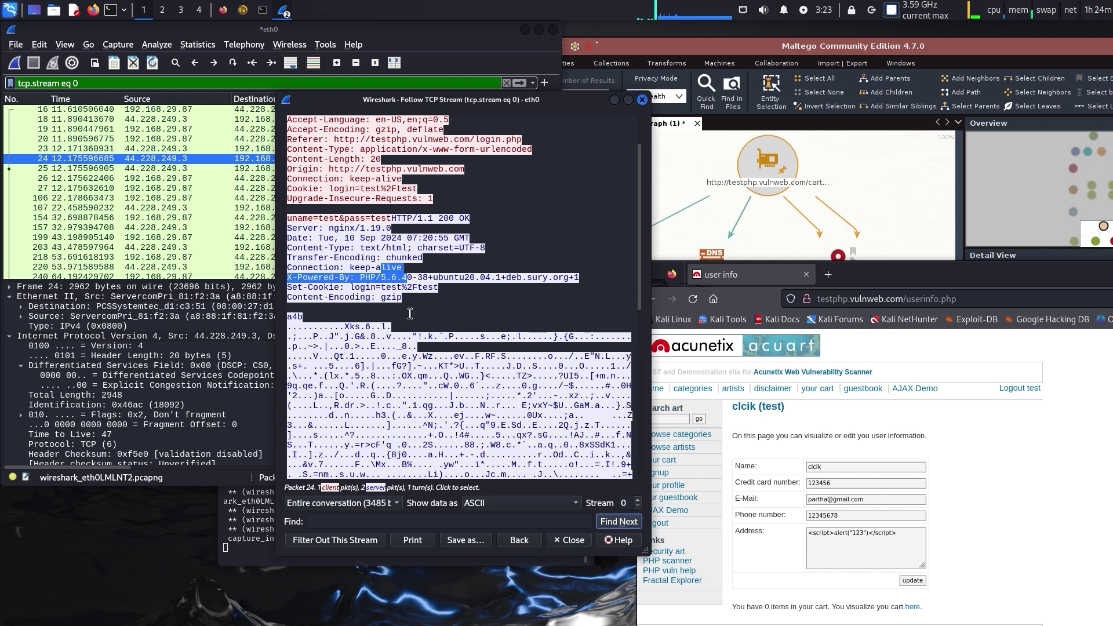
Highlight the response headers up to the credentials line, then close the stream window
left_click_drag(404, 298, 283, 220)
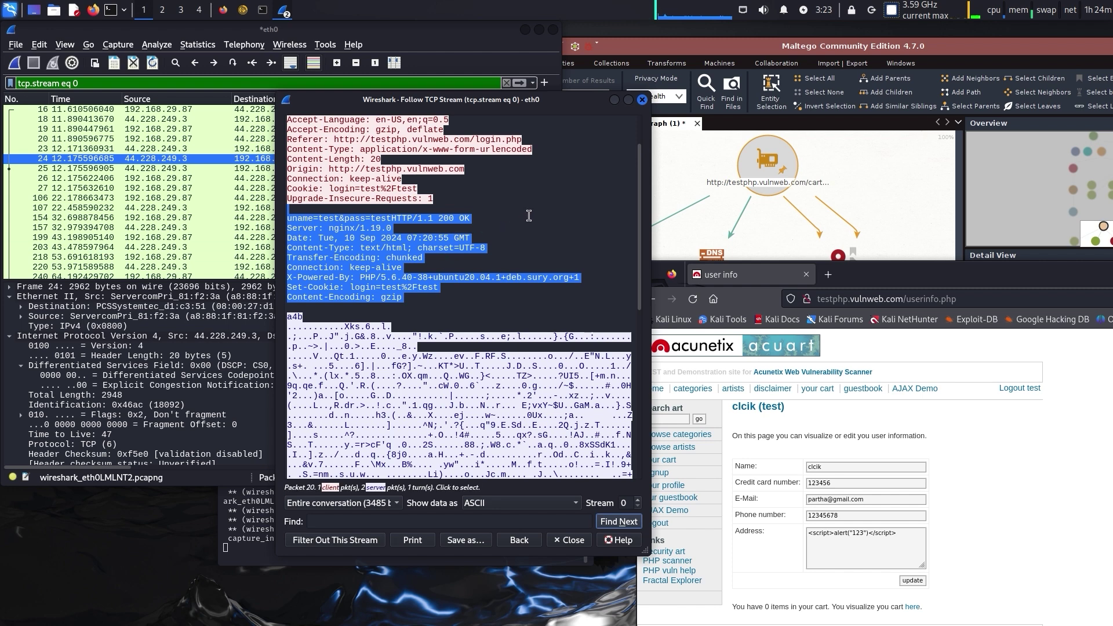
left_click(530, 284)
left_click(641, 99)
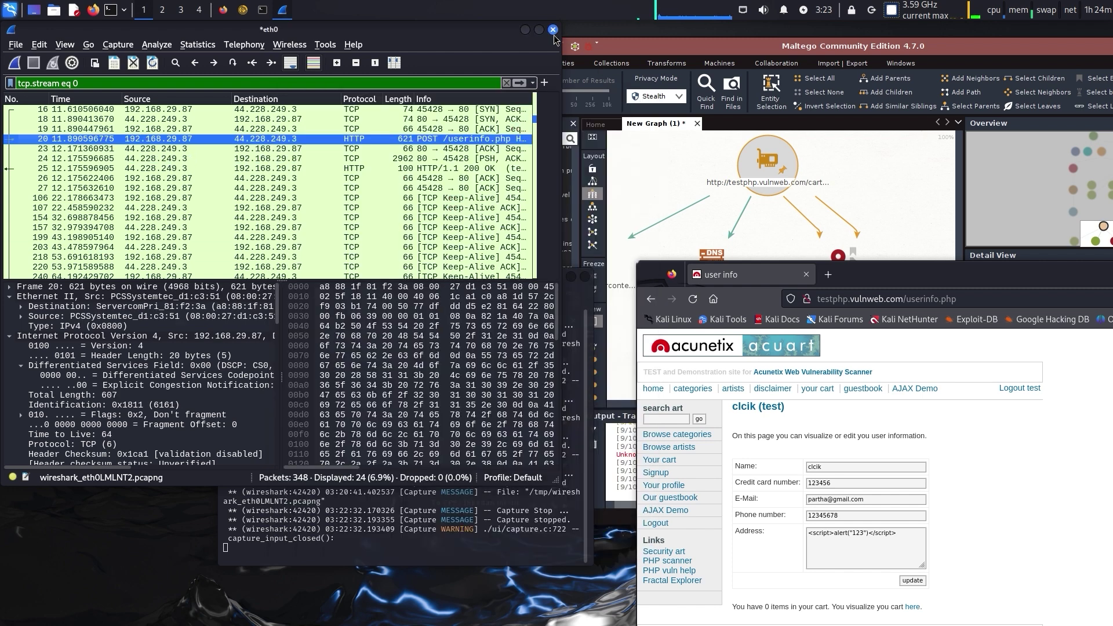